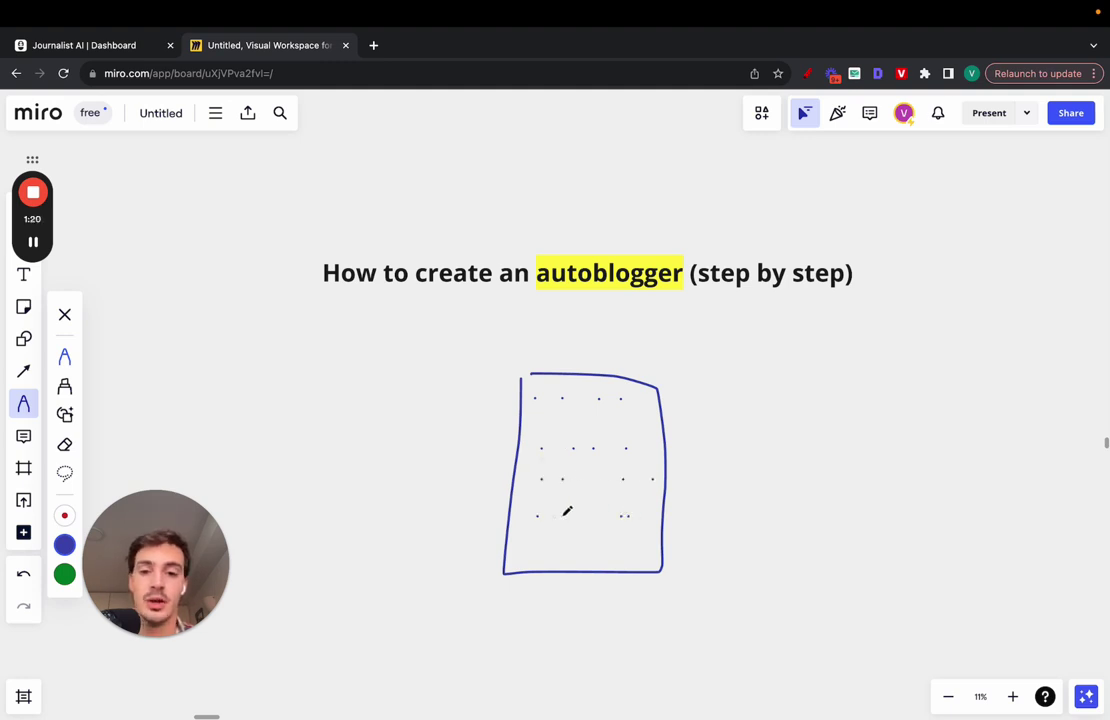
# Draw a large freehand loop around the dotted rectangle below the heading
pyautogui.moveTo(461, 436)
pyautogui.mouseDown()
pyautogui.moveTo(694, 594)
pyautogui.moveTo(648, 387)
pyautogui.mouseUp()
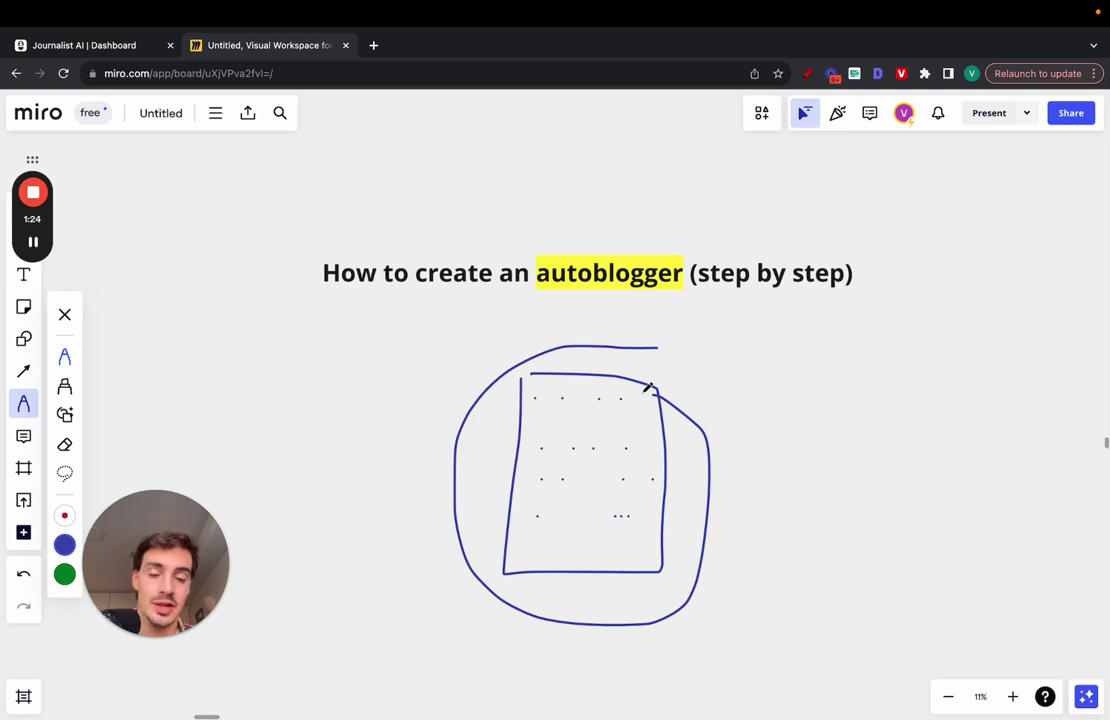
# Switch to Journalist AI and view the "Tips for Starting a Garden" batch, showing its article "5 Tips for Starting a Garden as a Newbie"
pyautogui.click(142, 57)
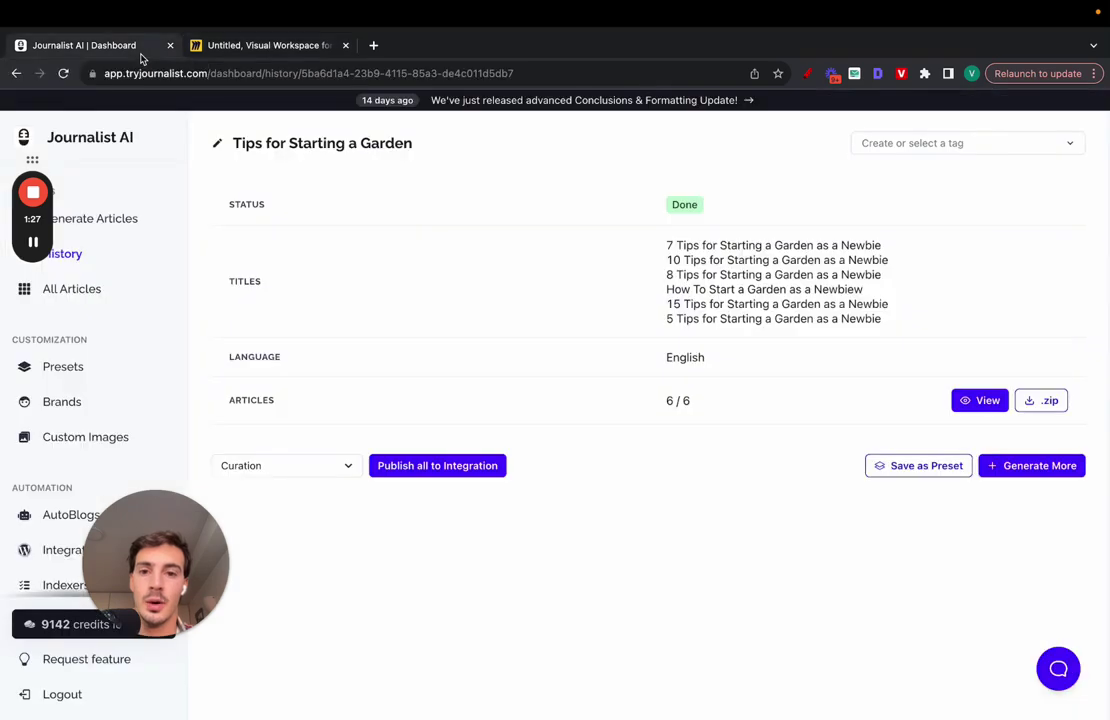
pyautogui.click(979, 401)
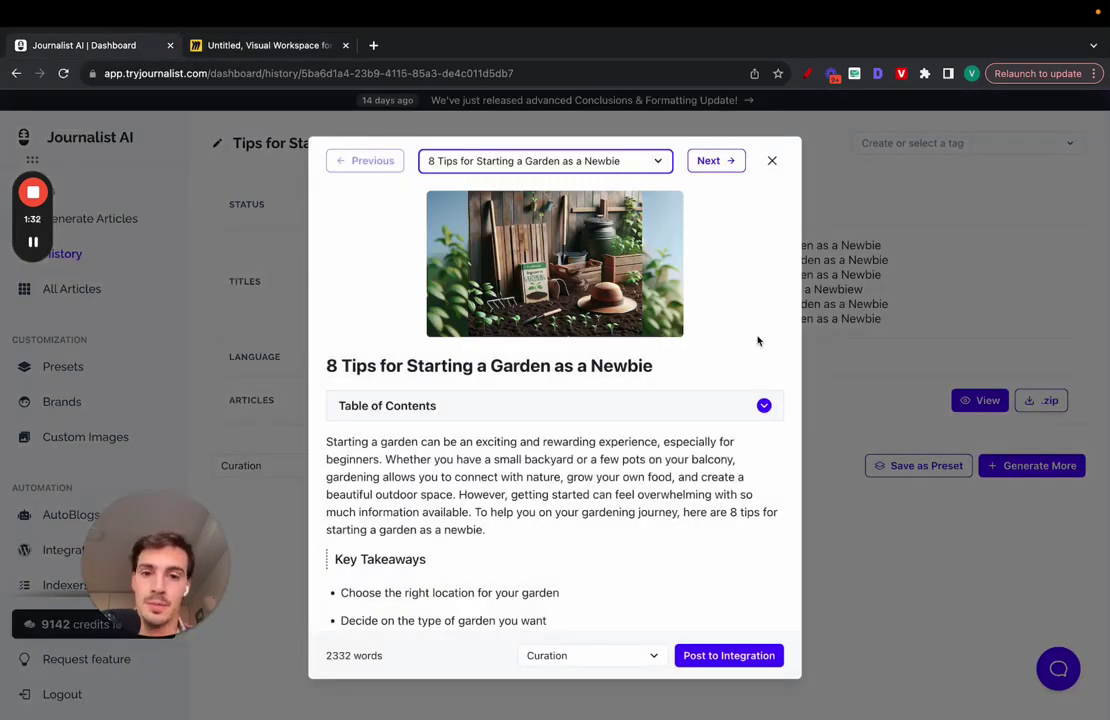
pyautogui.click(720, 166)
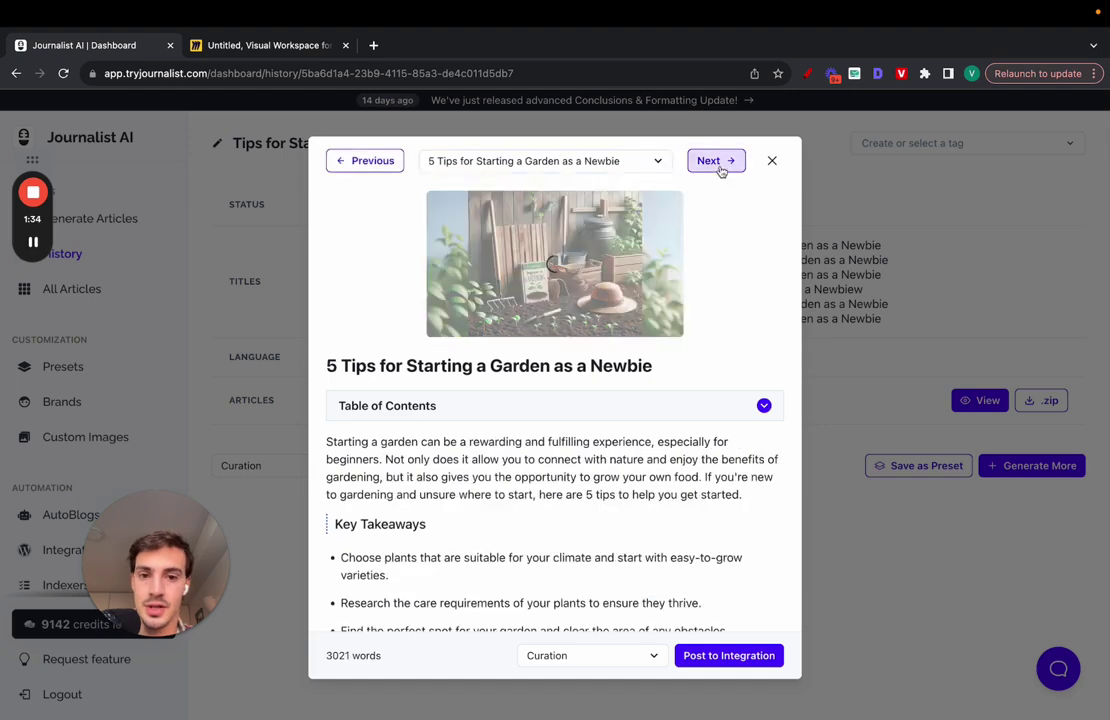
# Expand the article's table of contents and examine the Benefits of Gardening section and the content following it
pyautogui.scroll(-3, 683, 313)
pyautogui.scroll(3, 681, 310)
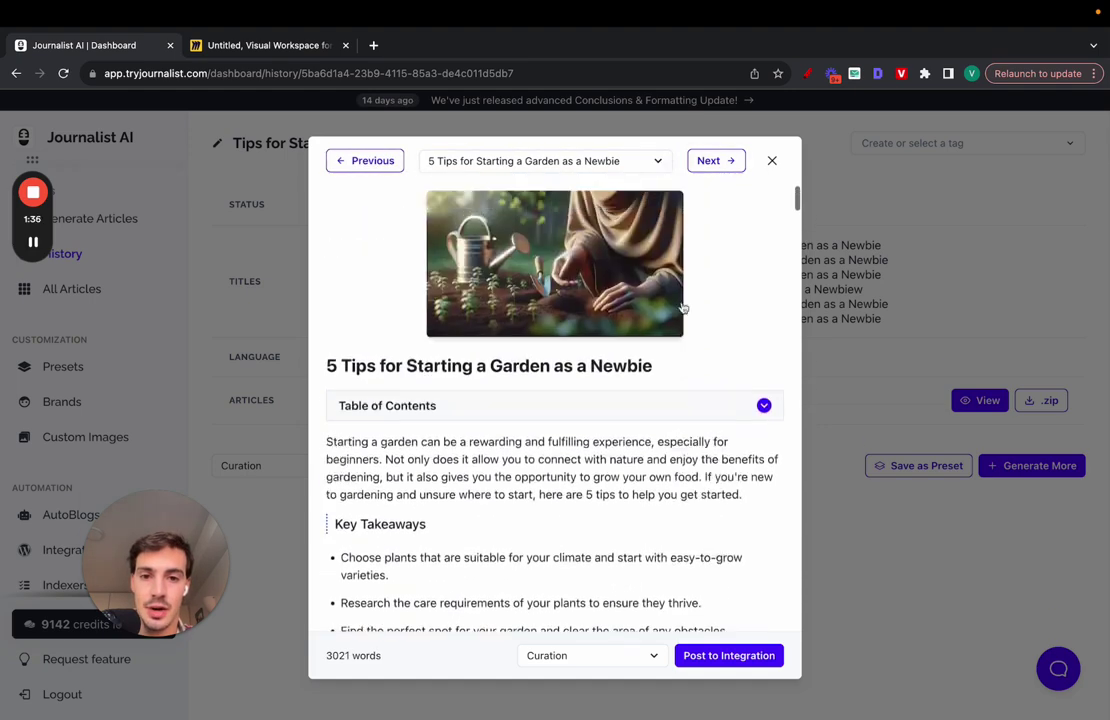
pyautogui.click(527, 405)
pyautogui.scroll(-2, 495, 395)
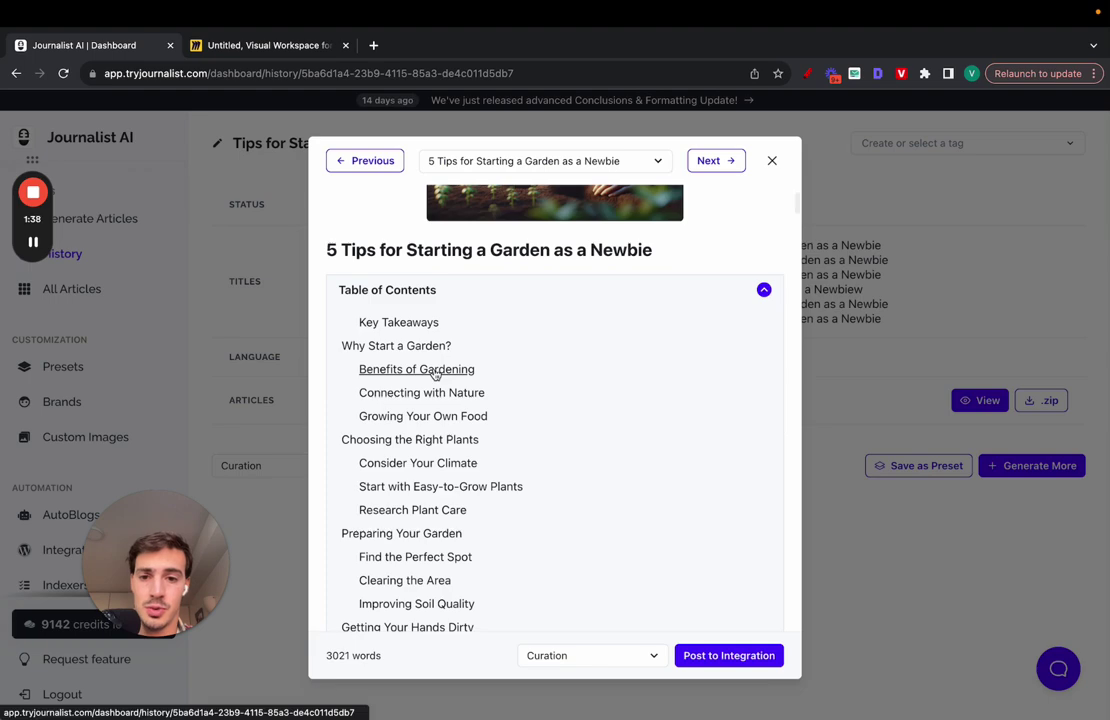
pyautogui.click(451, 372)
pyautogui.scroll(2, 639, 364)
pyautogui.scroll(-3, 560, 380)
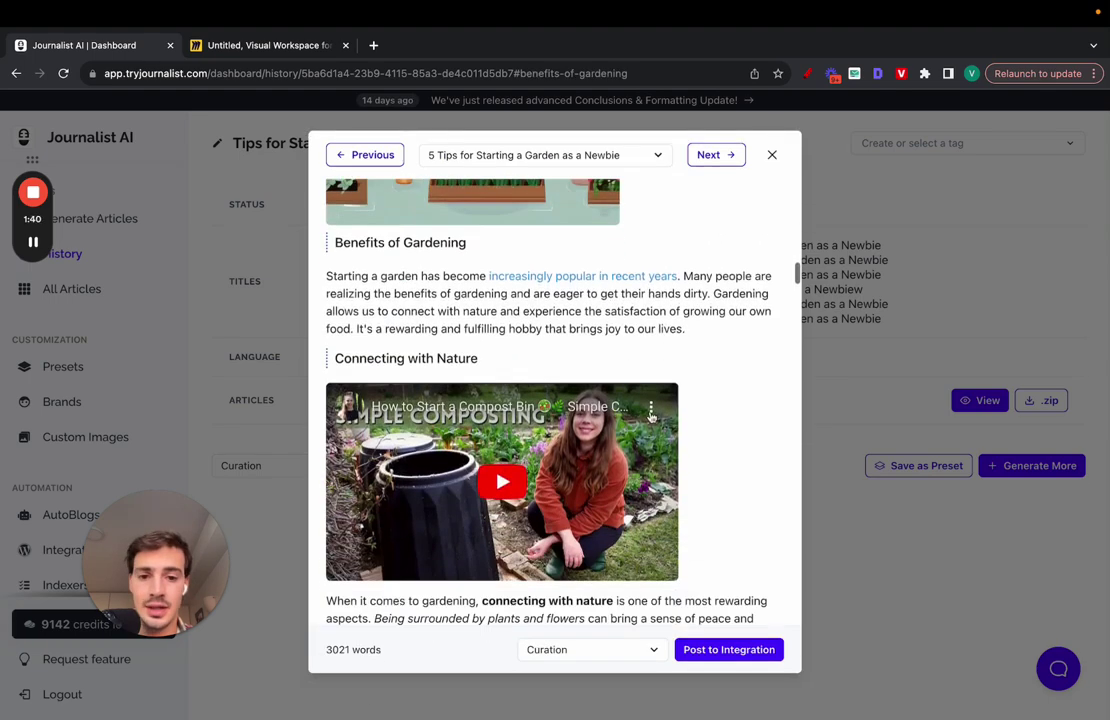
pyautogui.scroll(-2, 484, 395)
pyautogui.scroll(1, 460, 340)
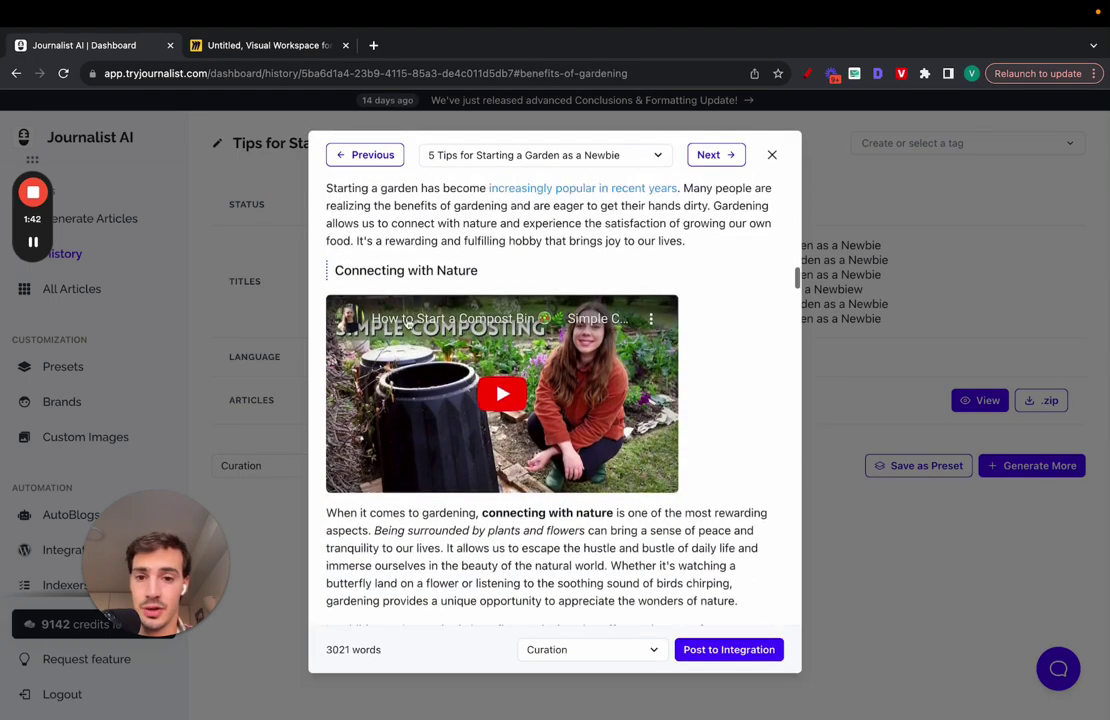
# Review the whole 5 Tips article, from its table of contents through the body sections to the closing questions
pyautogui.scroll(10, 480, 340)
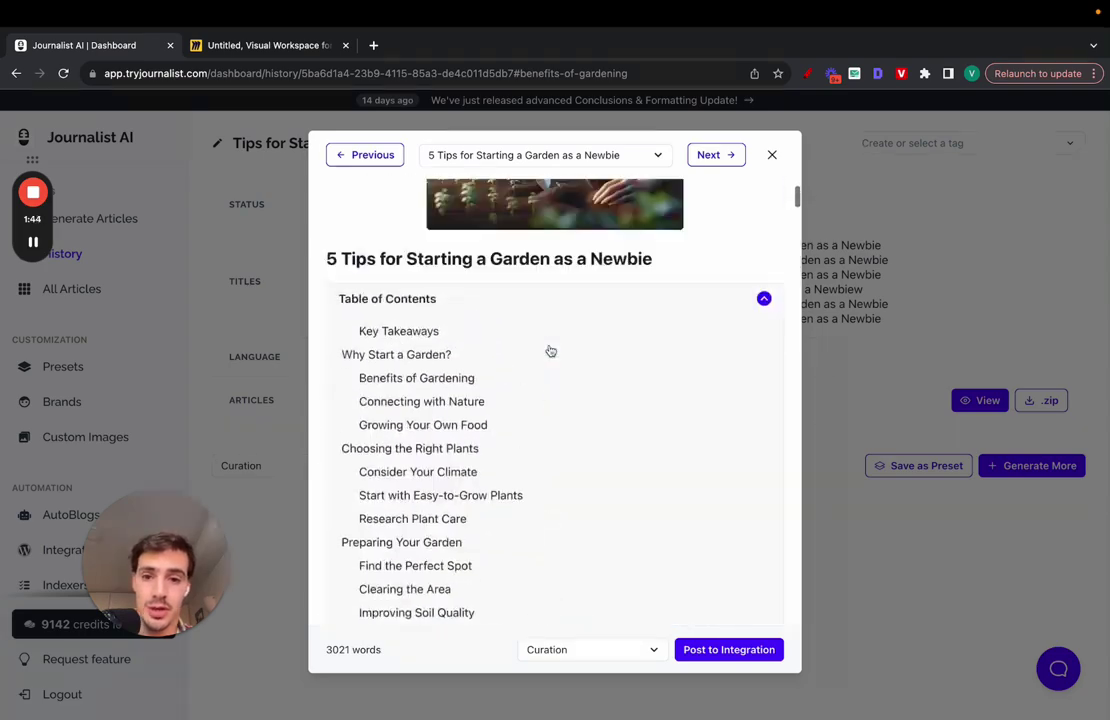
pyautogui.click(549, 405)
pyautogui.scroll(-10, 510, 320)
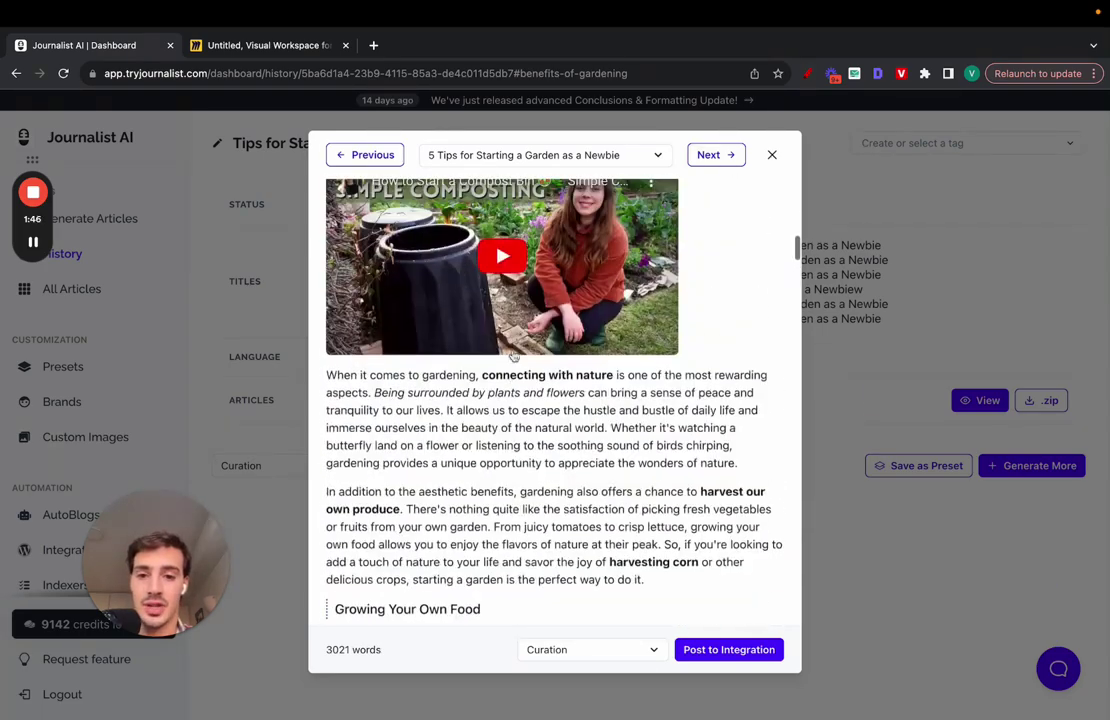
pyautogui.scroll(1, 497, 272)
pyautogui.scroll(-10, 502, 440)
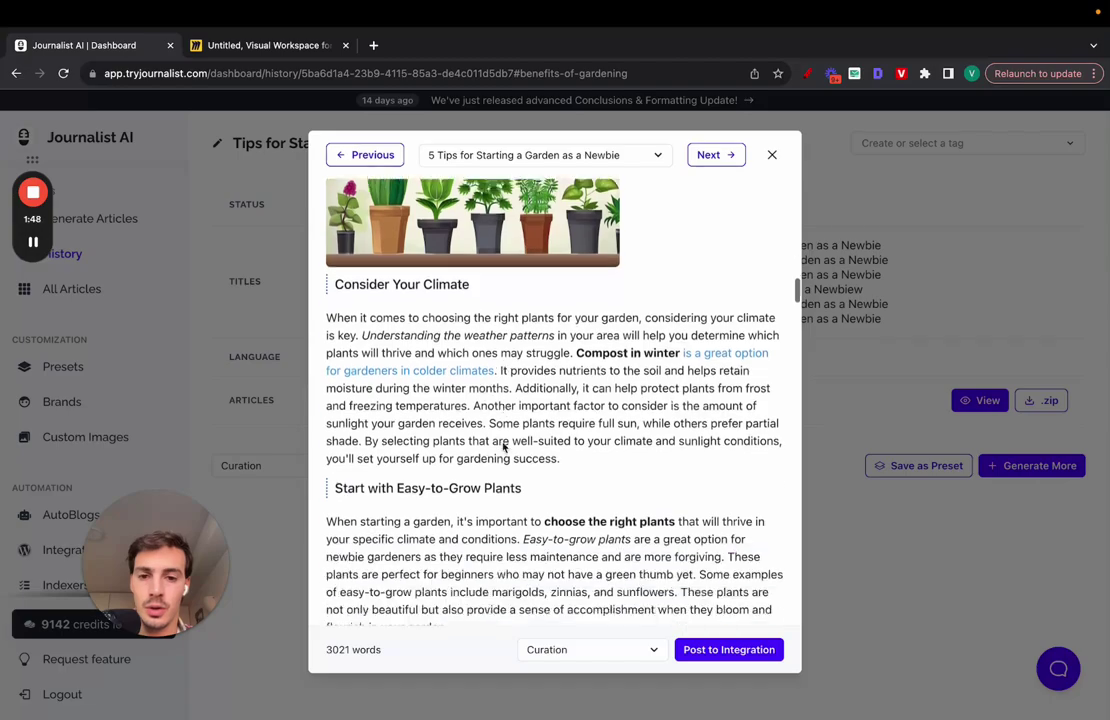
pyautogui.scroll(-1, 502, 442)
pyautogui.scroll(1, 435, 382)
pyautogui.scroll(-10, 550, 247)
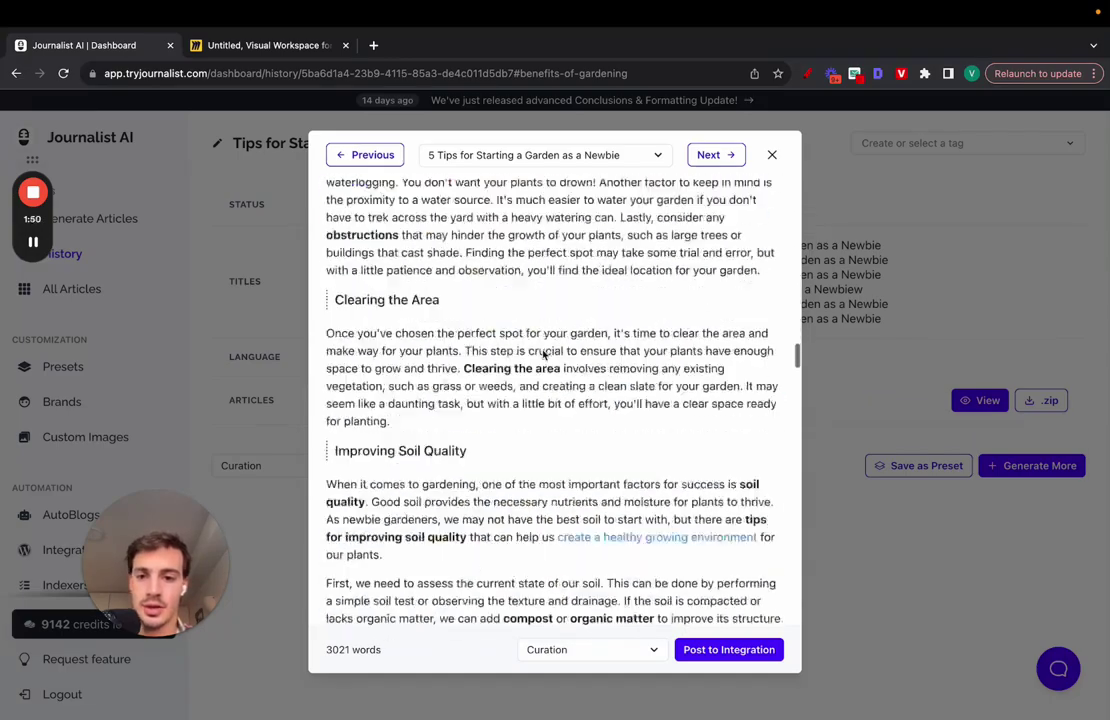
pyautogui.scroll(-10, 541, 348)
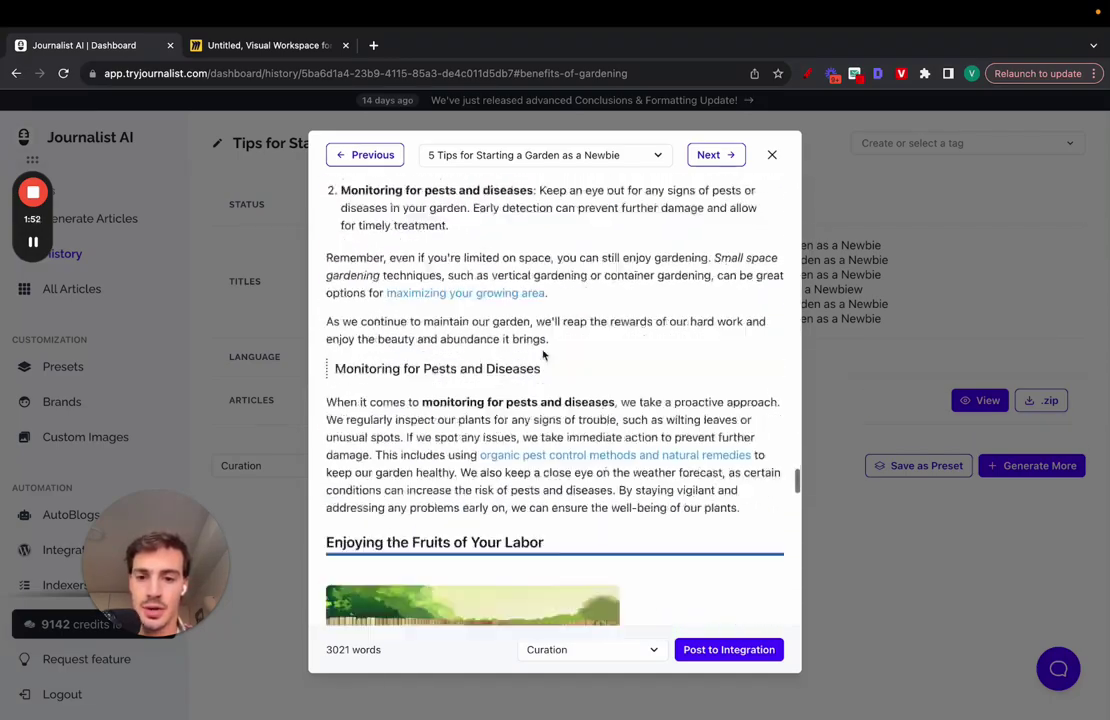
pyautogui.scroll(-15, 489, 390)
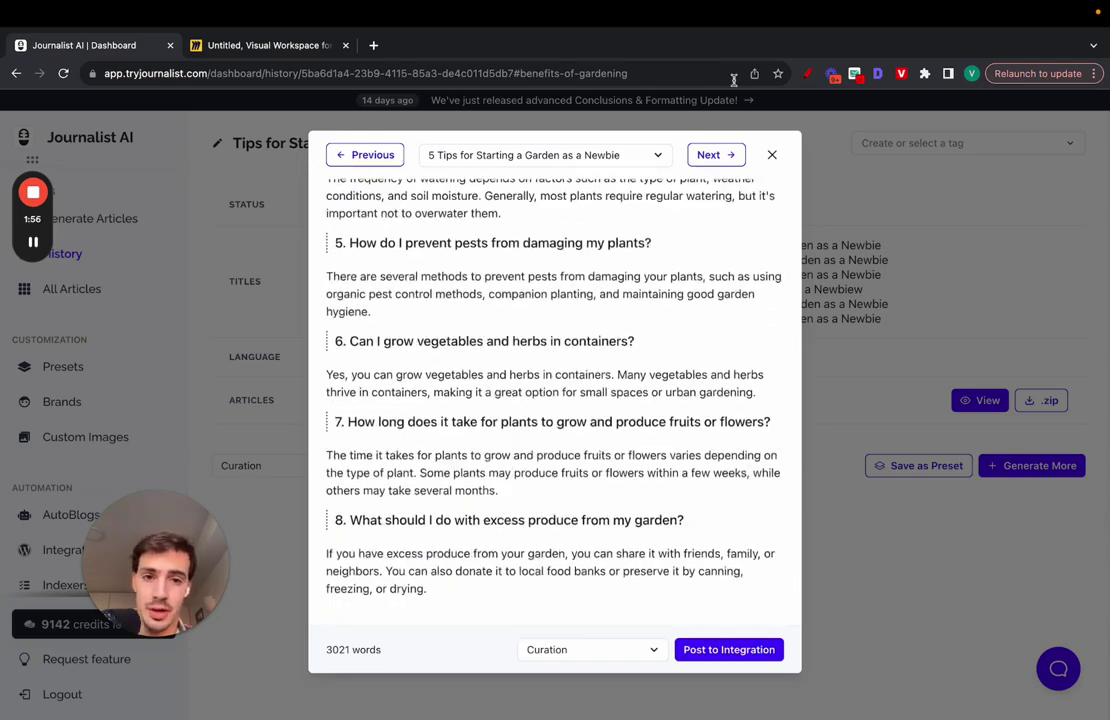
# Preview the 15 Tips and 7 Tips articles, then close the preview and highlight the batch's article count
pyautogui.click(710, 155)
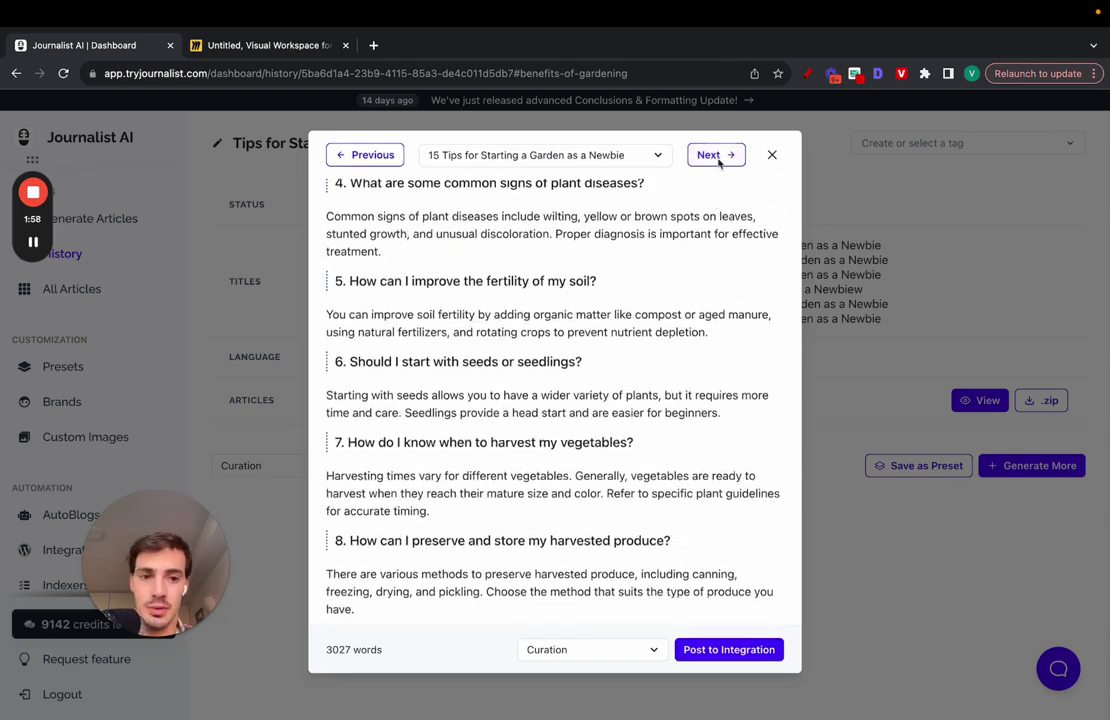
pyautogui.scroll(20, 722, 255)
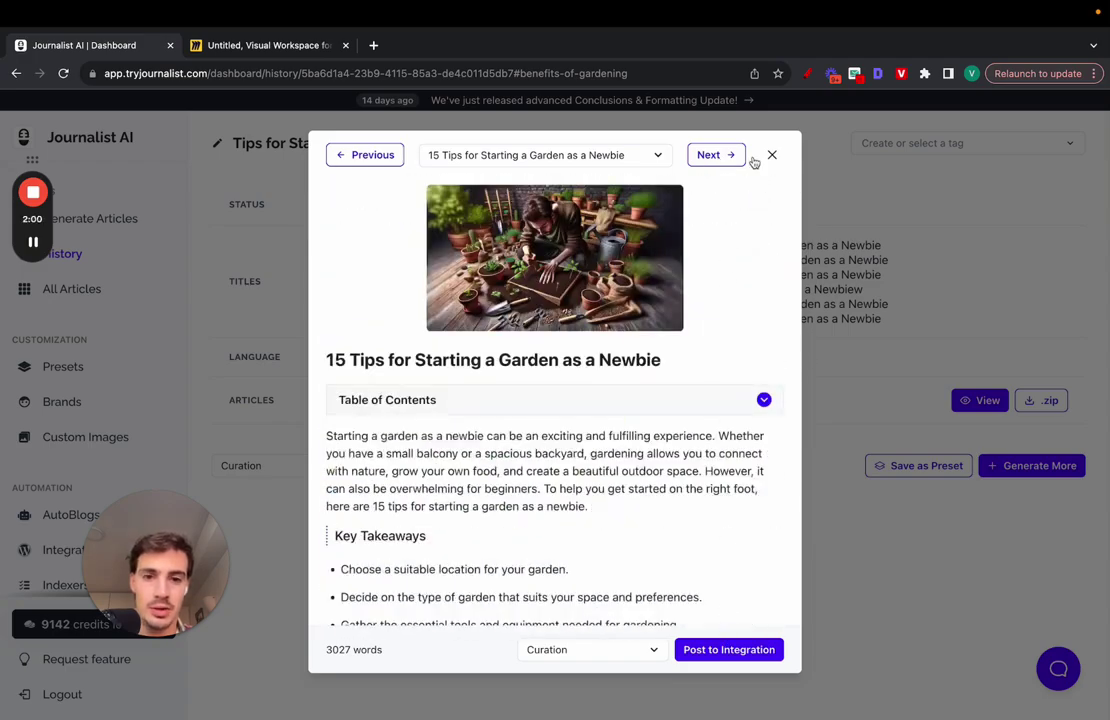
pyautogui.click(714, 155)
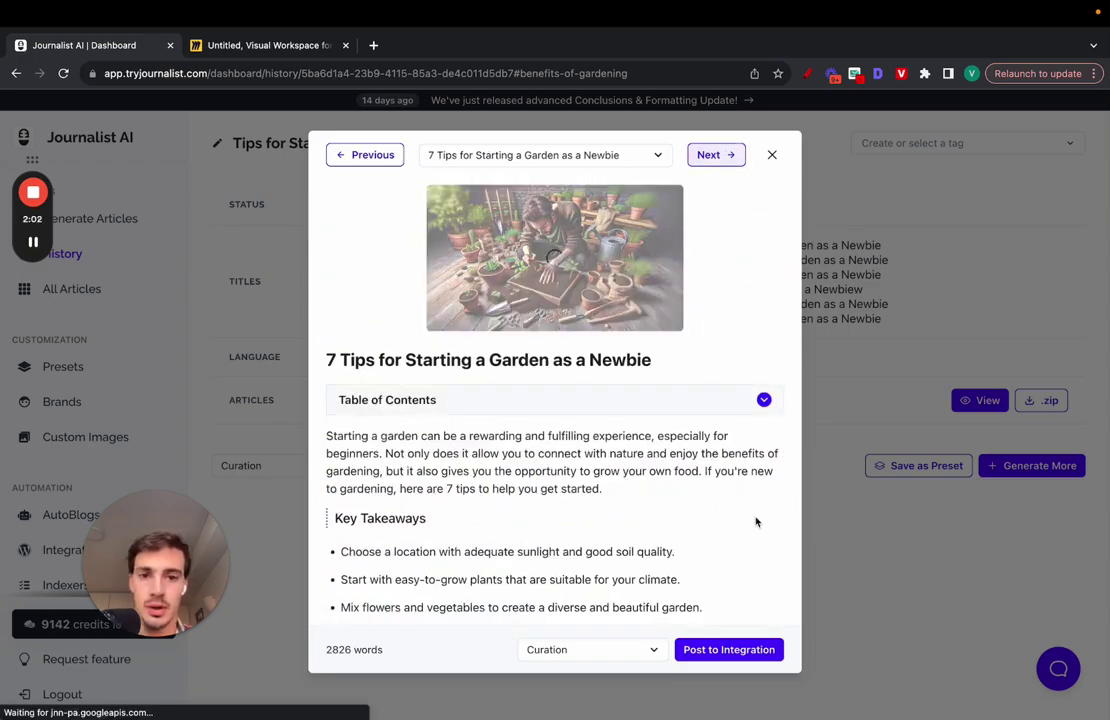
pyautogui.click(886, 431)
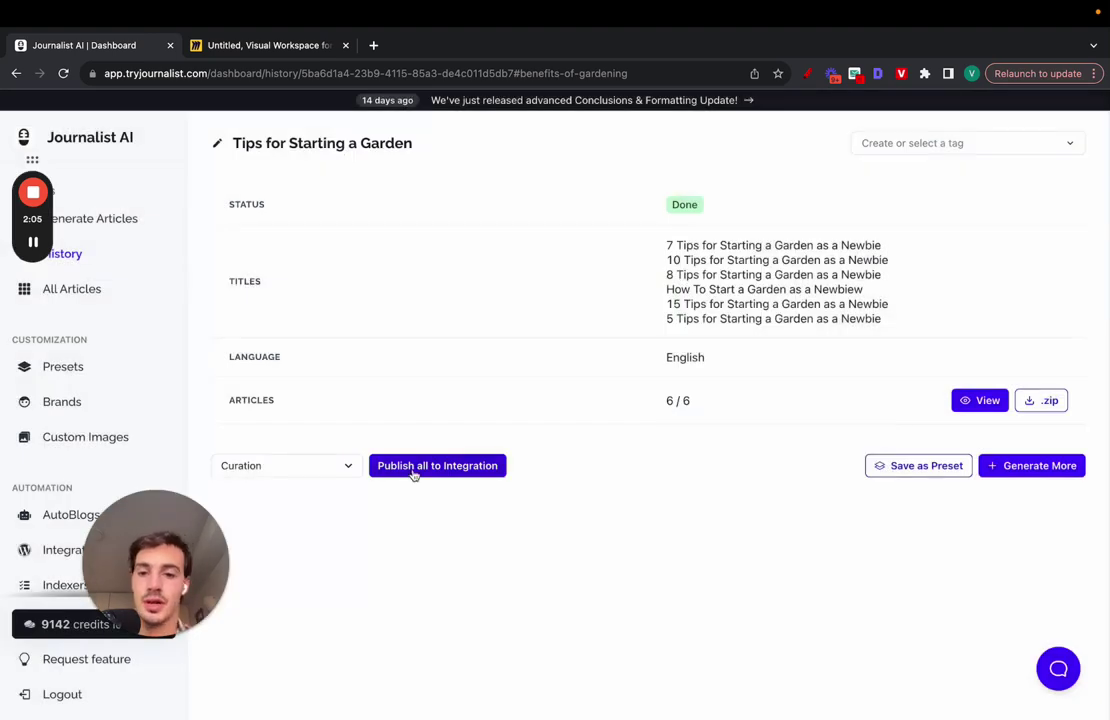
pyautogui.moveTo(660, 408); pyautogui.dragTo(719, 409)
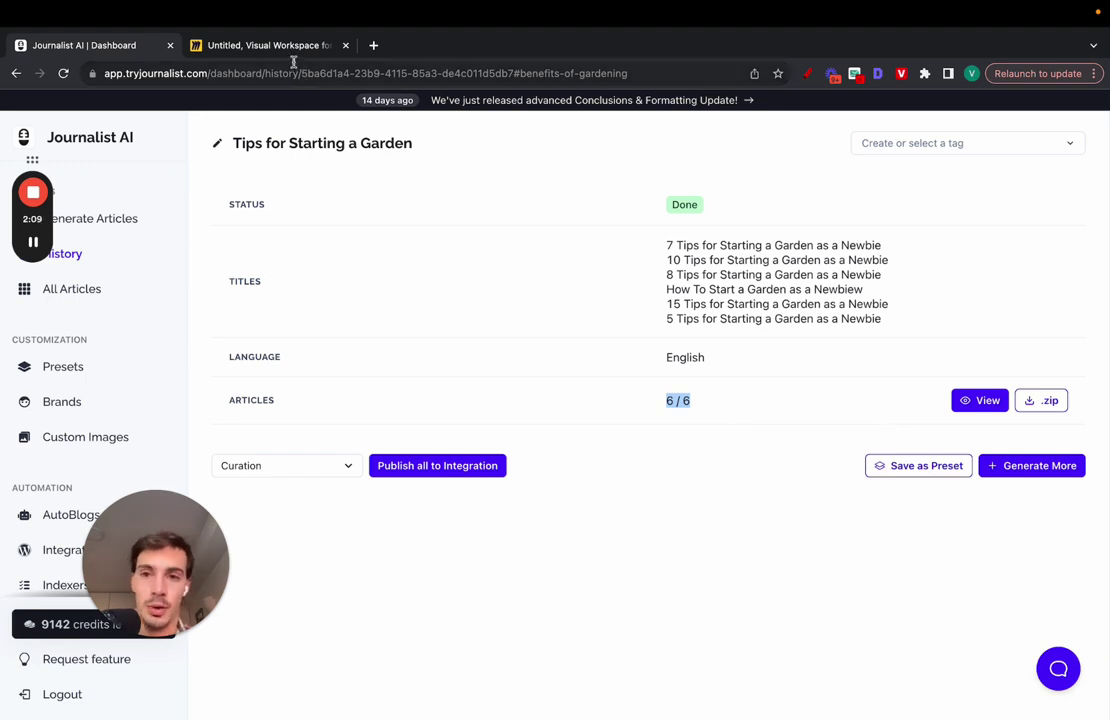
# Annotate the page in red with an arrow from the underlined Journalist AI name to a large rectangle and the letters "GP"
pyautogui.click(808, 74)
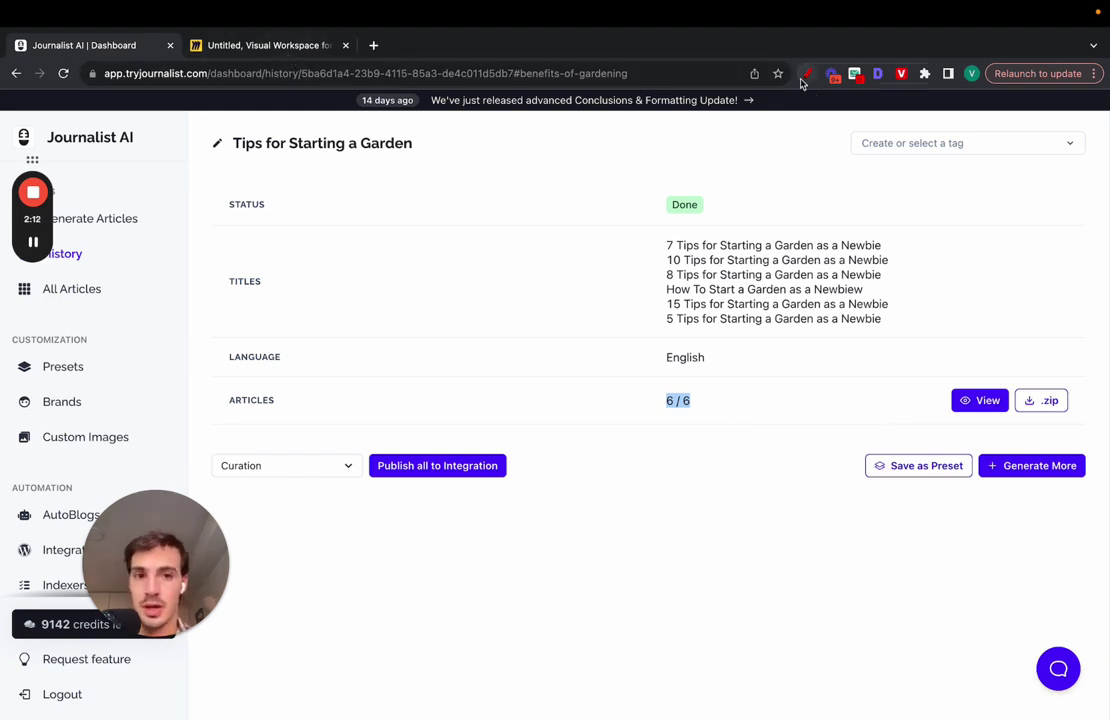
pyautogui.moveTo(92, 145)
pyautogui.mouseDown()
pyautogui.moveTo(142, 144)
pyautogui.moveTo(429, 349)
pyautogui.mouseUp()
pyautogui.click(466, 272)
pyautogui.moveTo(466, 418)
pyautogui.mouseDown()
pyautogui.moveTo(648, 262)
pyautogui.moveTo(496, 240)
pyautogui.mouseUp()
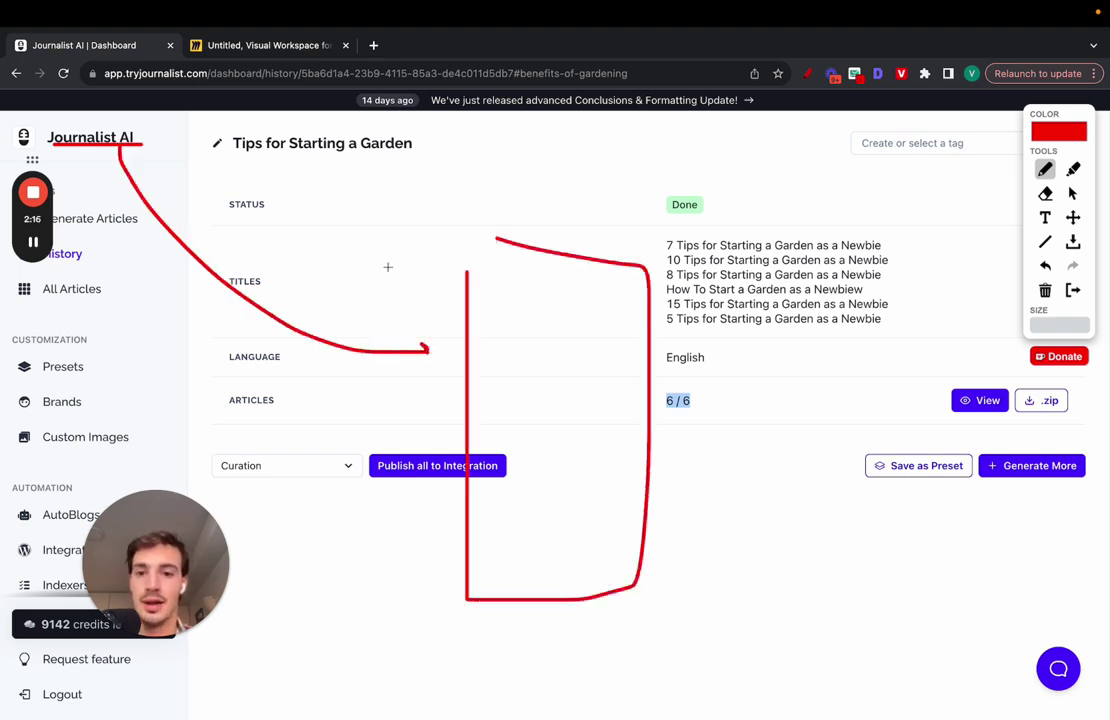
pyautogui.click(290, 239)
pyautogui.moveTo(292, 238)
pyautogui.mouseDown()
pyautogui.moveTo(284, 270)
pyautogui.moveTo(325, 248)
pyautogui.mouseUp()
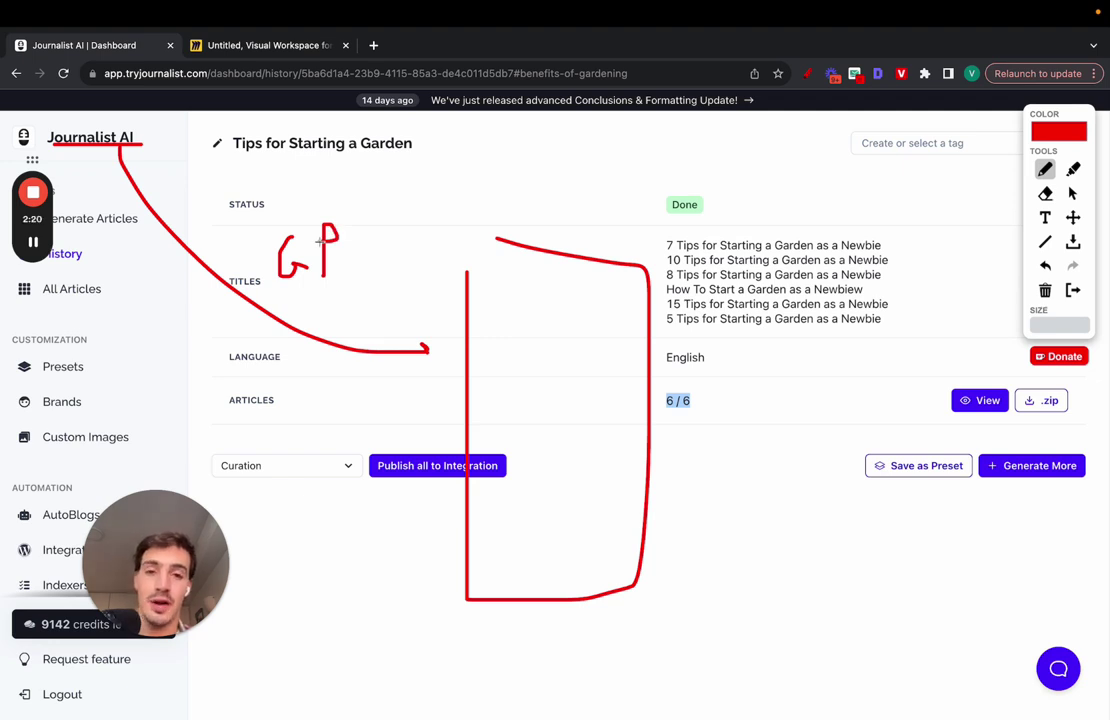
pyautogui.click(1073, 289)
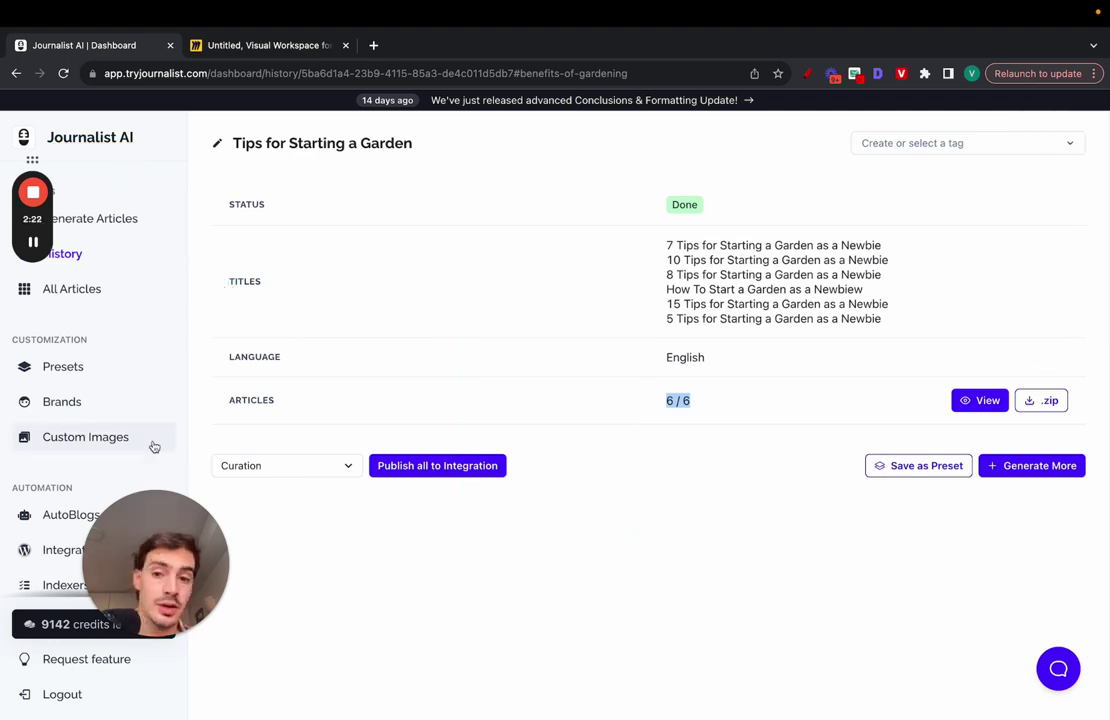
pyautogui.moveTo(153, 497); pyautogui.dragTo(1016, 497)
pyautogui.click(854, 520)
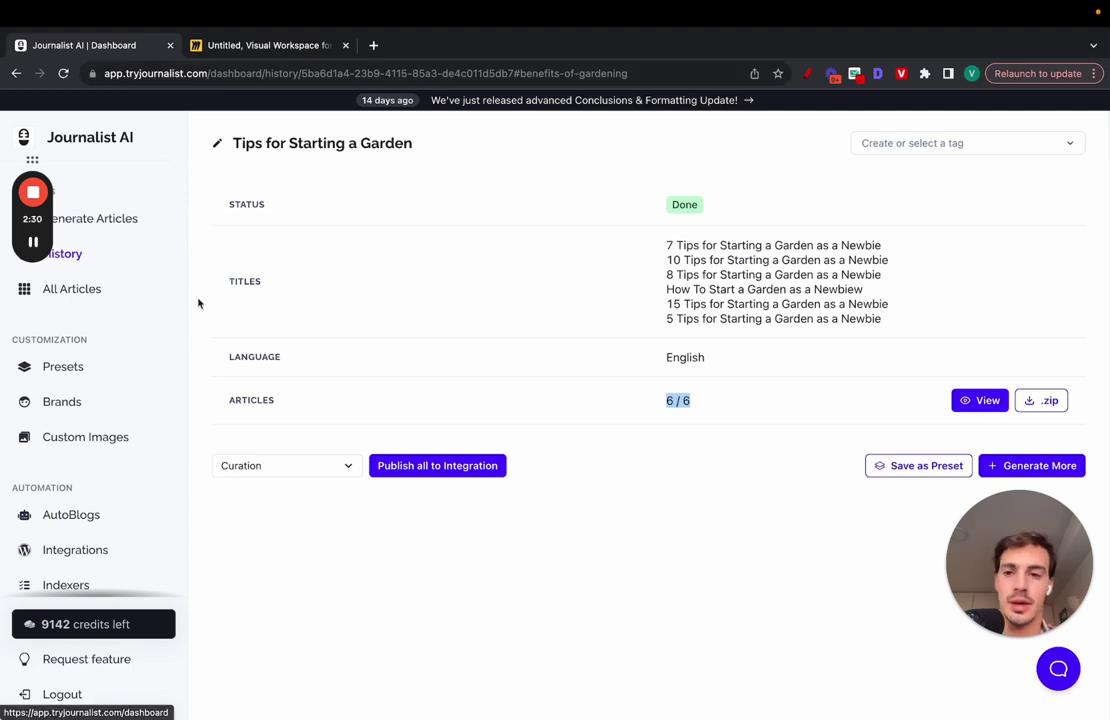
# Start a new AutoBlog and name it "My Karting Site (2)"
pyautogui.scroll(-4, 149, 405)
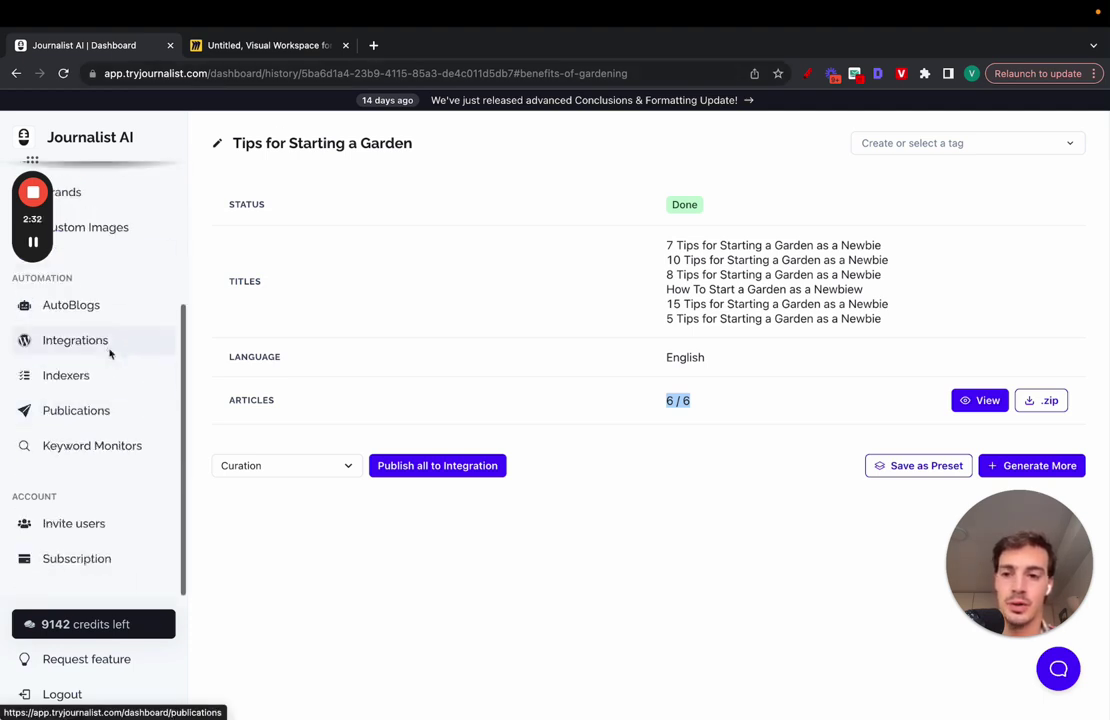
pyautogui.click(93, 317)
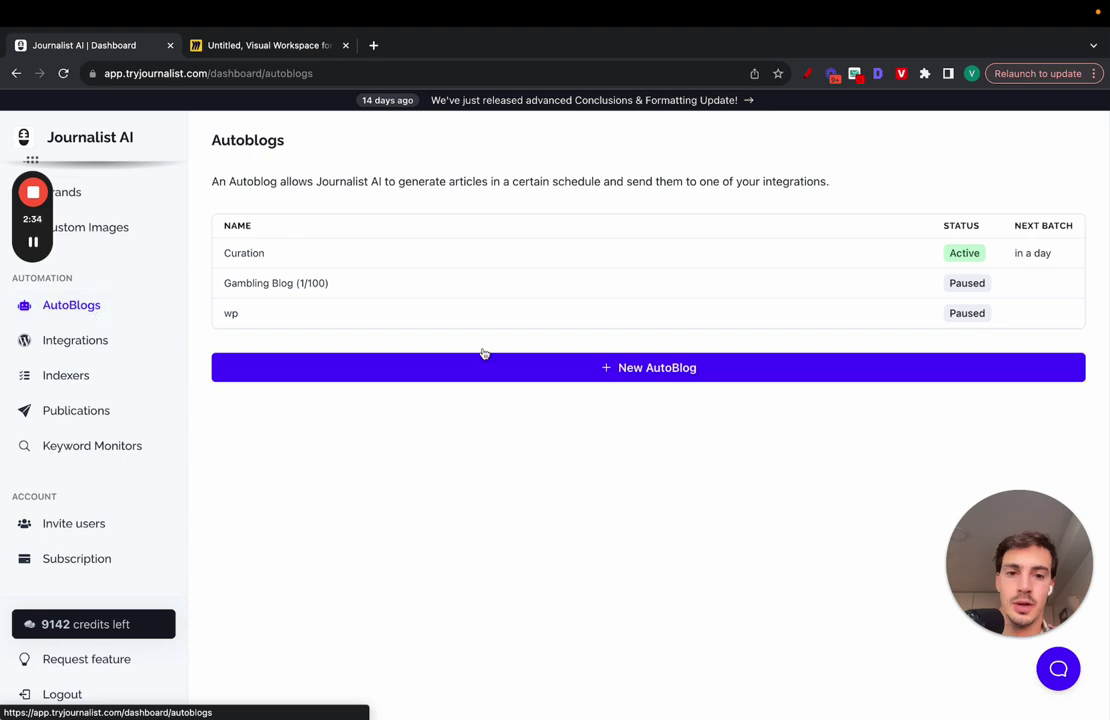
pyautogui.click(523, 367)
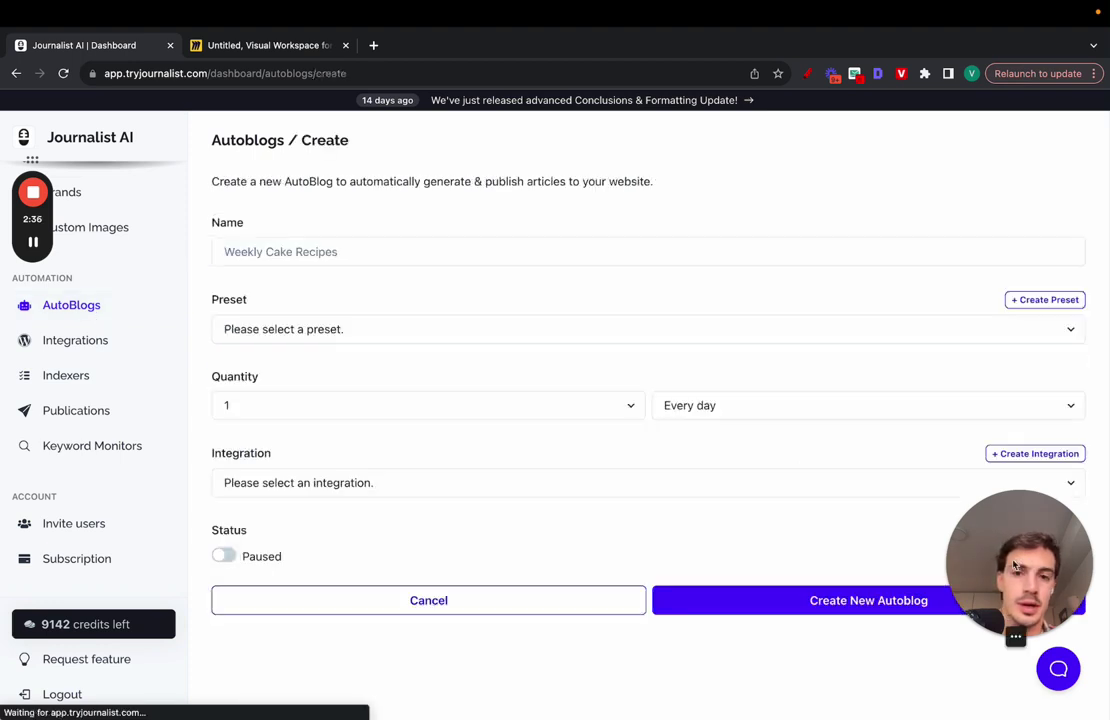
pyautogui.click(281, 252)
pyautogui.write('My ')
pyautogui.write('Karting Blo')
pyautogui.press('BackSpace')
pyautogui.press('BackSpace')
pyautogui.write('Site (2')
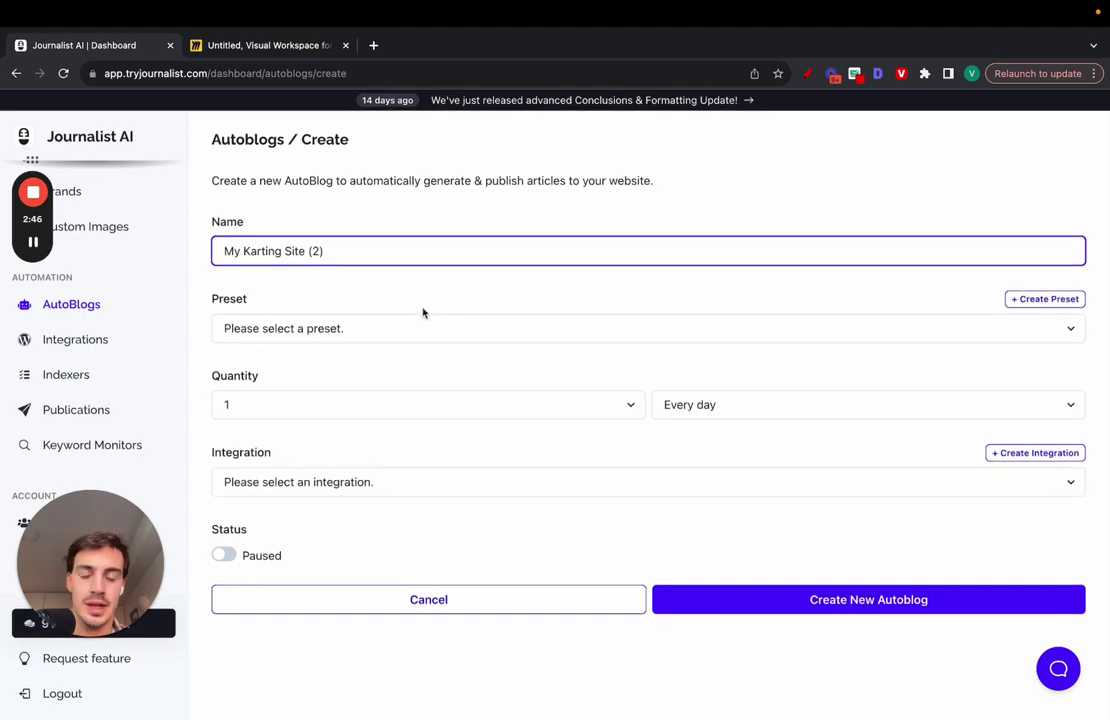
# Schedule the AutoBlog for 10 articles every week and select My Ghost Blog as its integration
pyautogui.click(432, 331)
pyautogui.click(435, 331)
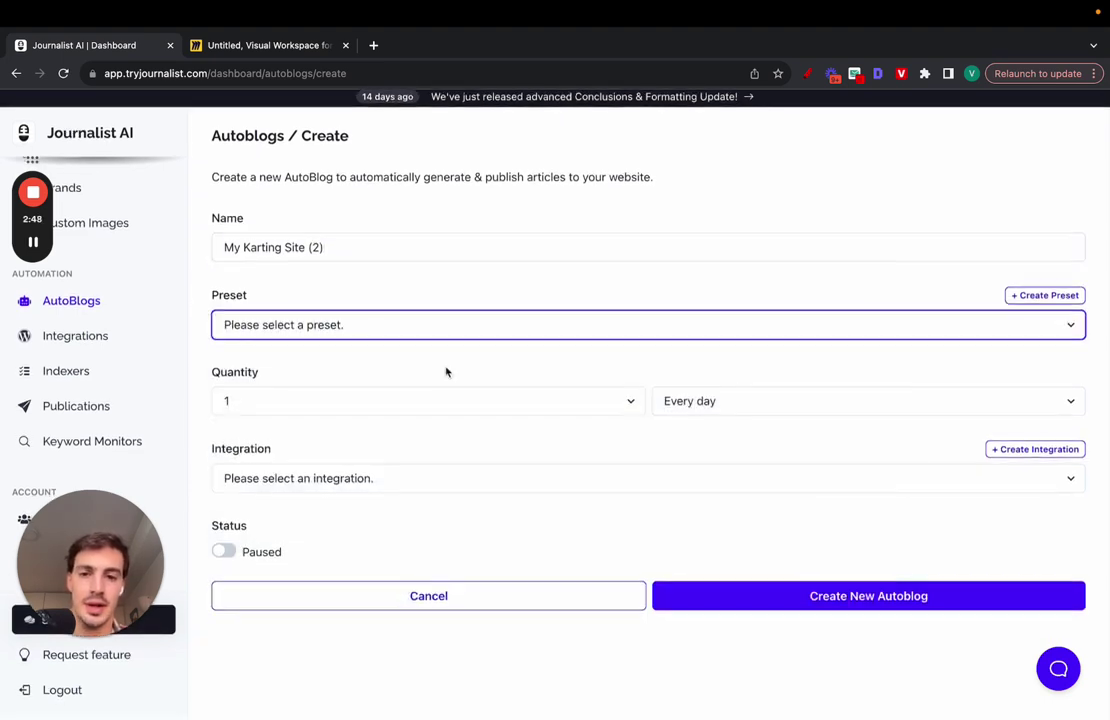
pyautogui.click(456, 401)
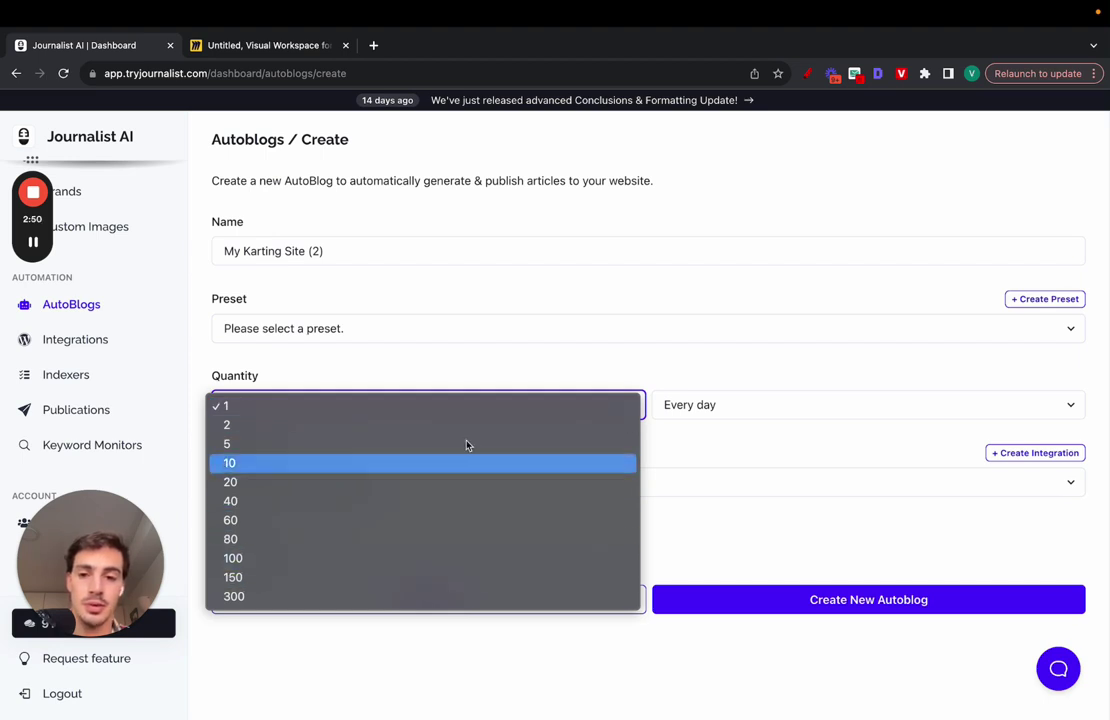
pyautogui.click(467, 463)
pyautogui.click(738, 406)
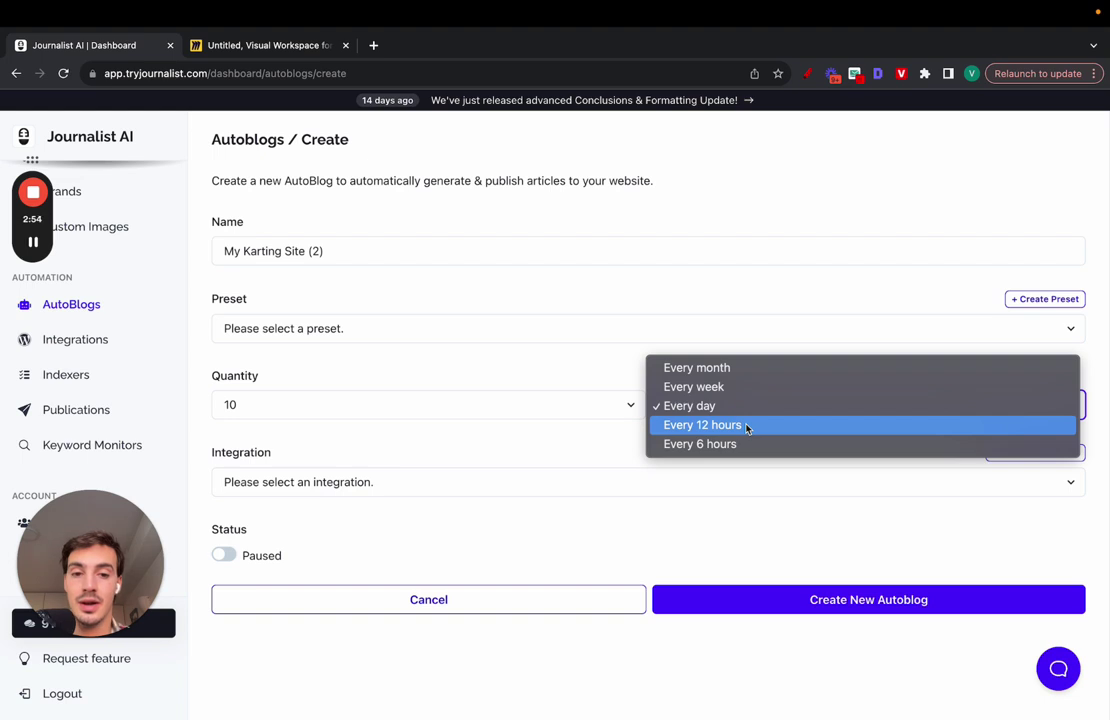
pyautogui.click(746, 388)
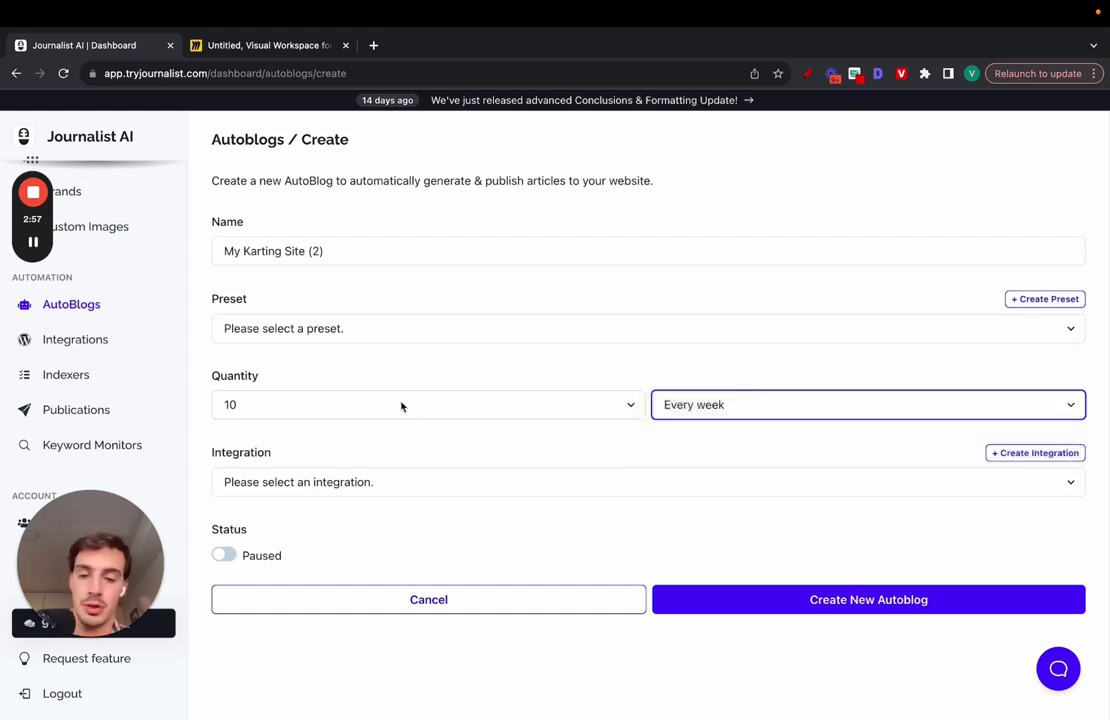
pyautogui.click(400, 482)
pyautogui.click(367, 538)
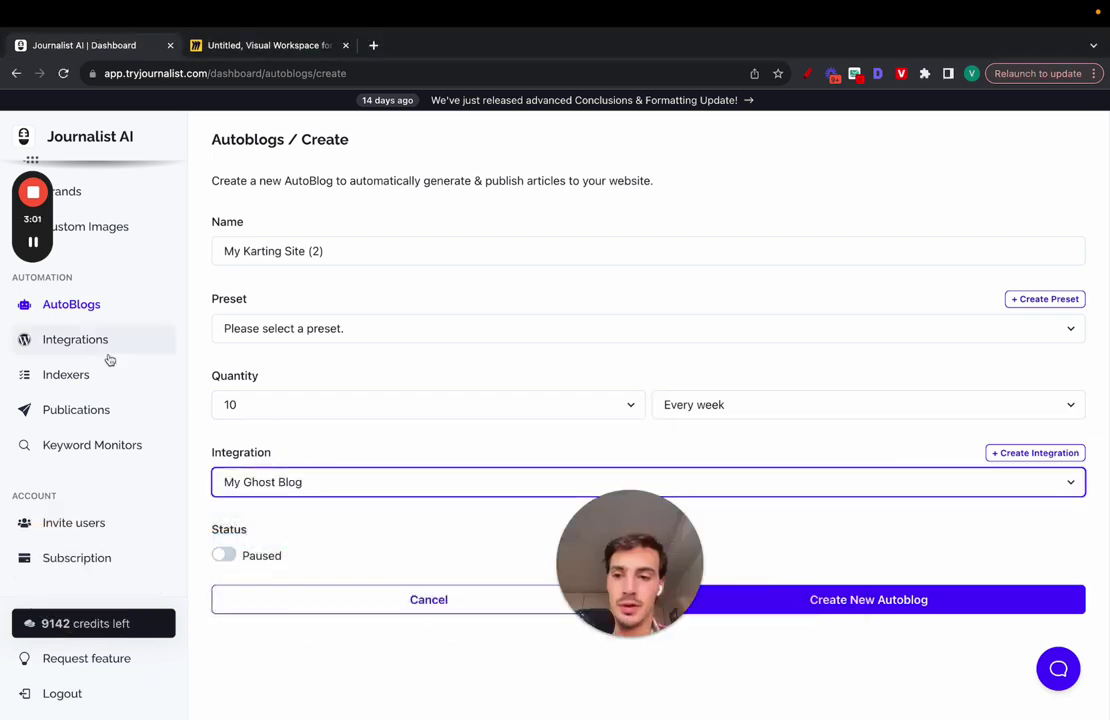
# Open the creation form for a new website integration and view its integration types and WordPress fields
pyautogui.click(100, 345)
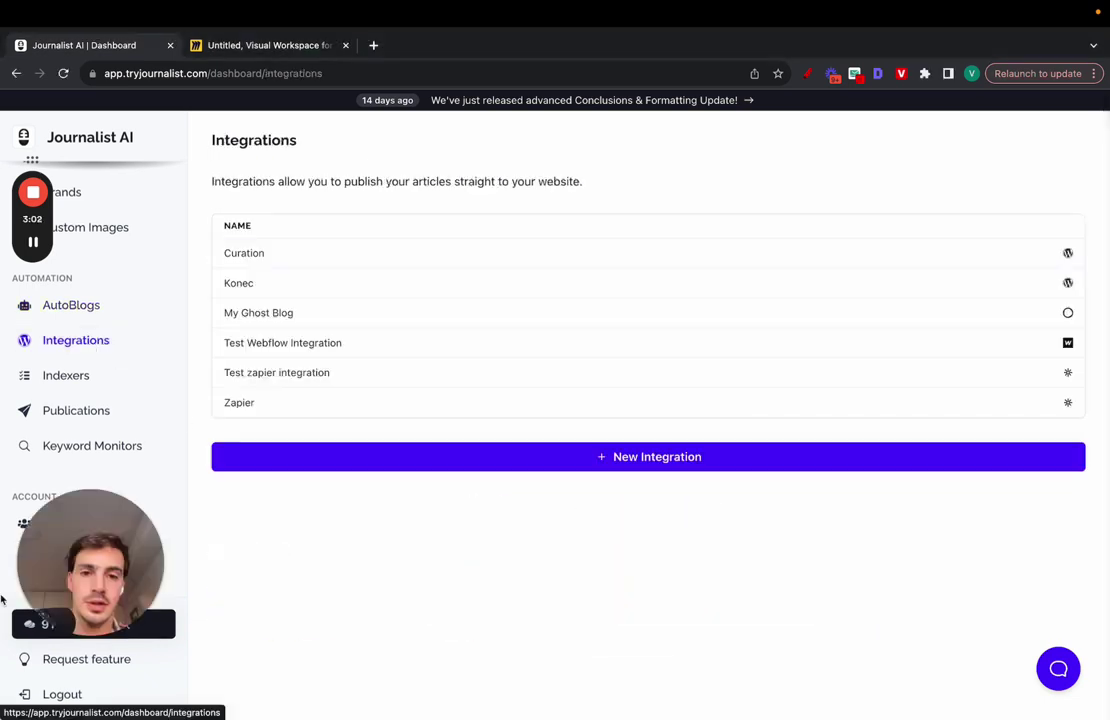
pyautogui.click(674, 460)
pyautogui.scroll(-1, 408, 345)
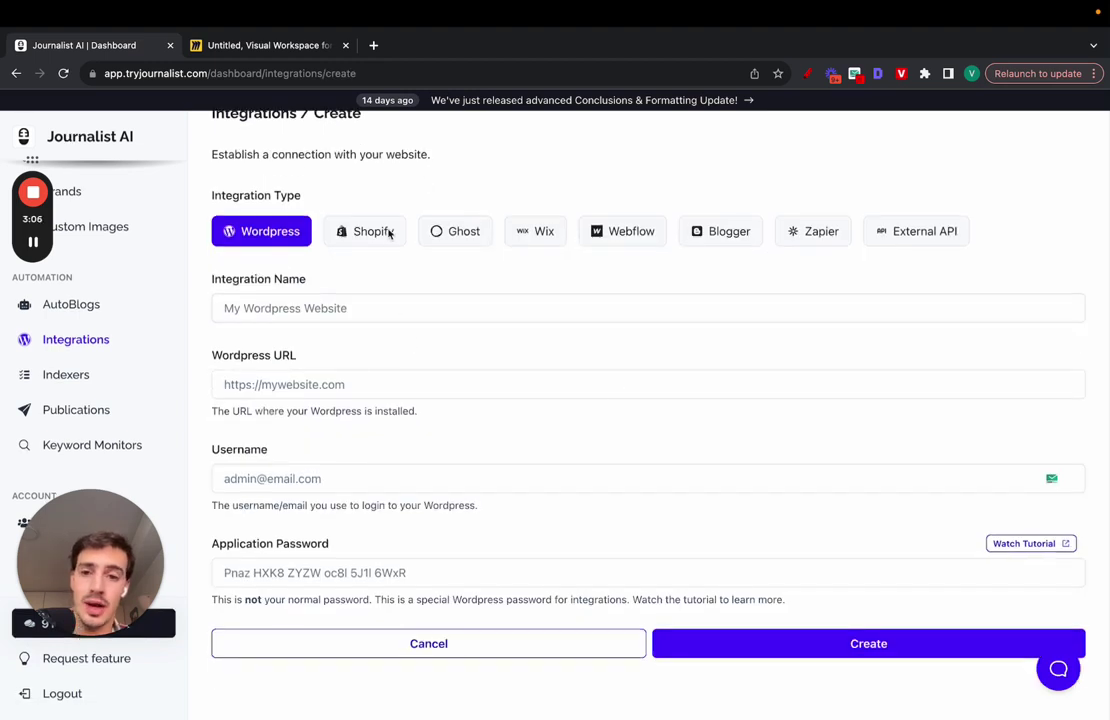
# View the integration forms for Shopify, Ghost, Wix, Webflow, Blogger and Zapier in turn
pyautogui.click(390, 246)
pyautogui.click(455, 258)
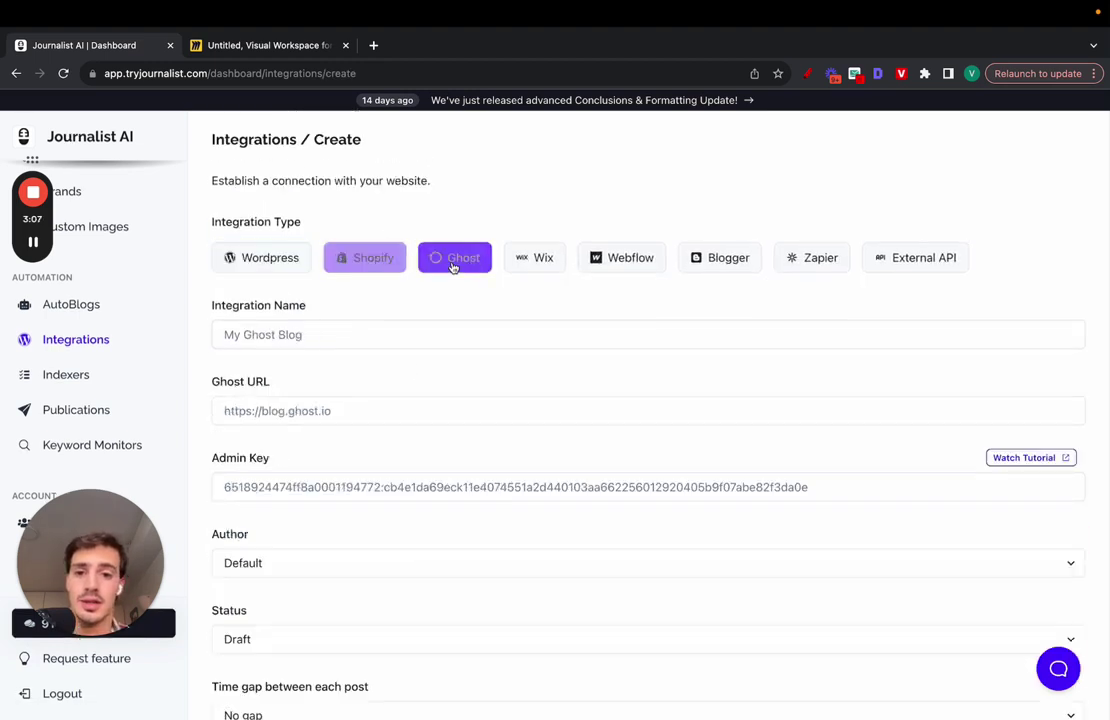
pyautogui.click(537, 258)
pyautogui.click(622, 258)
pyautogui.click(739, 259)
pyautogui.click(812, 258)
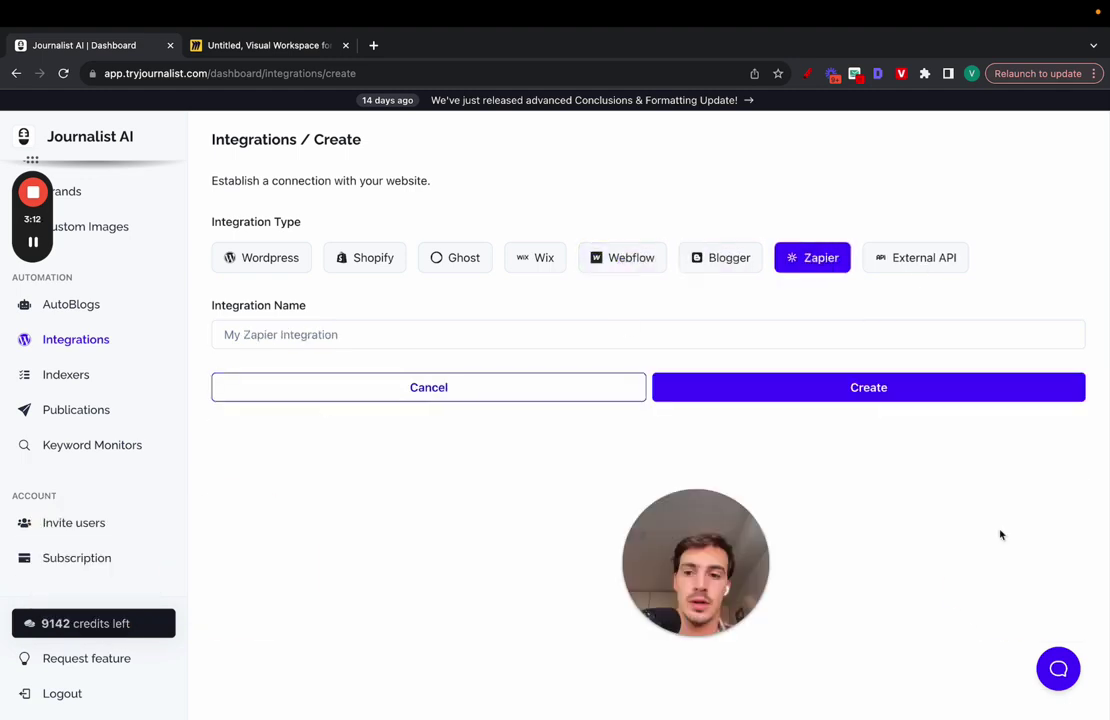
# Return to the AutoBlog creation form, schedule 300 articles every day and set its status to Active
pyautogui.click(85, 305)
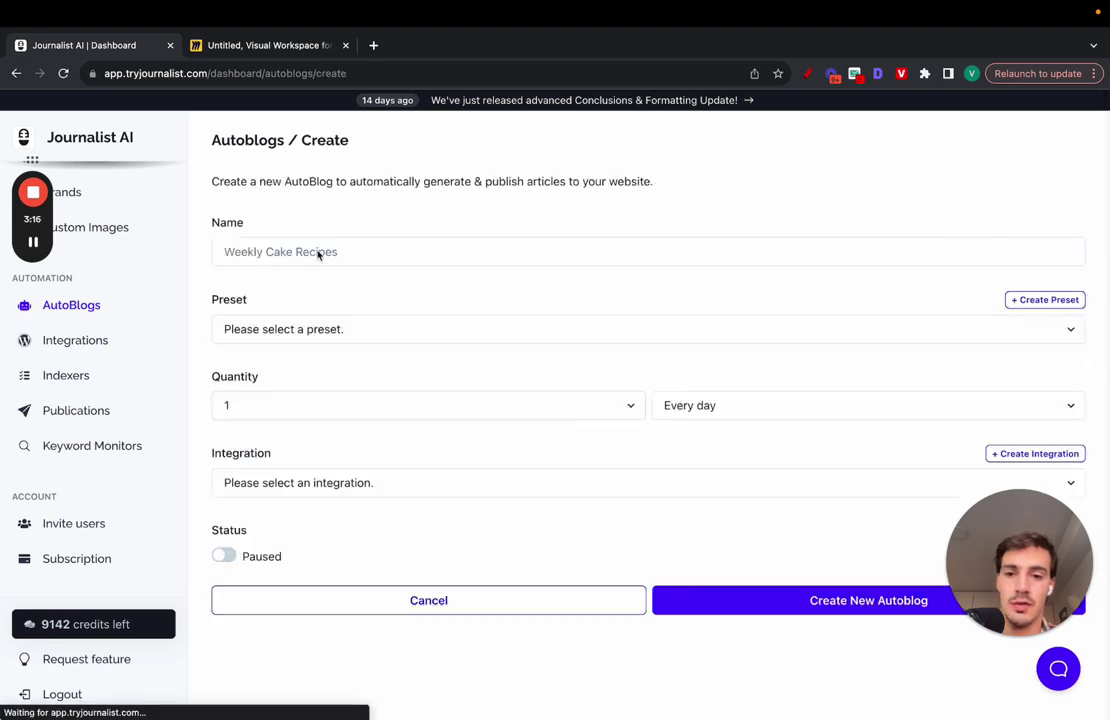
pyautogui.click(349, 411)
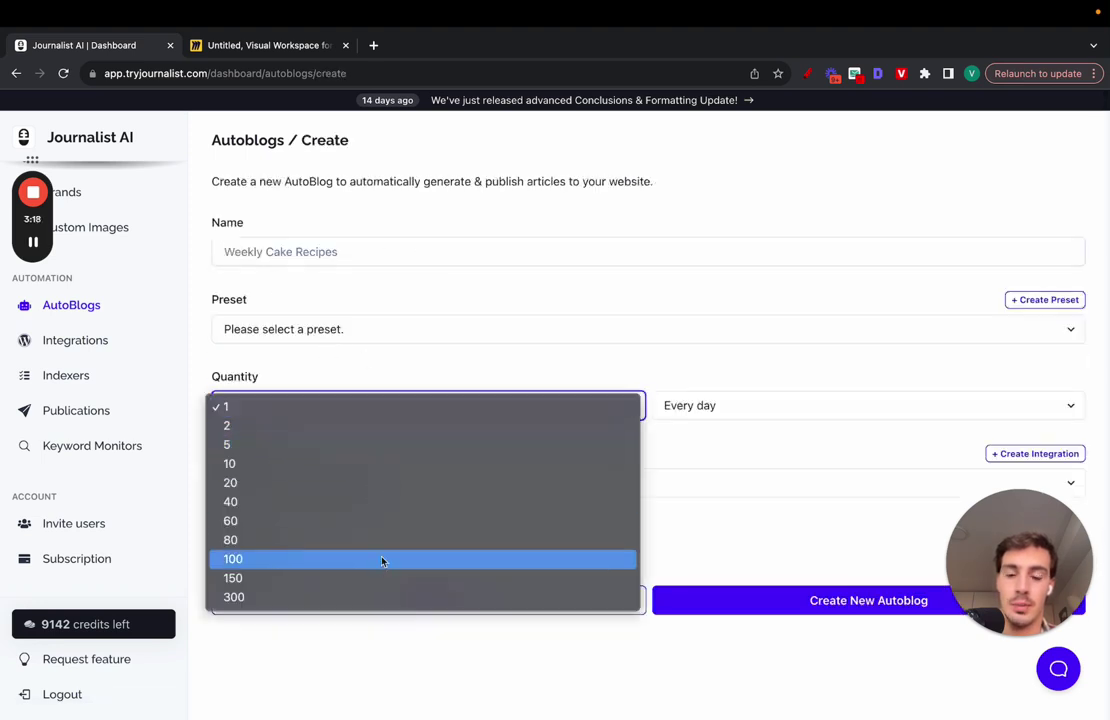
pyautogui.click(387, 596)
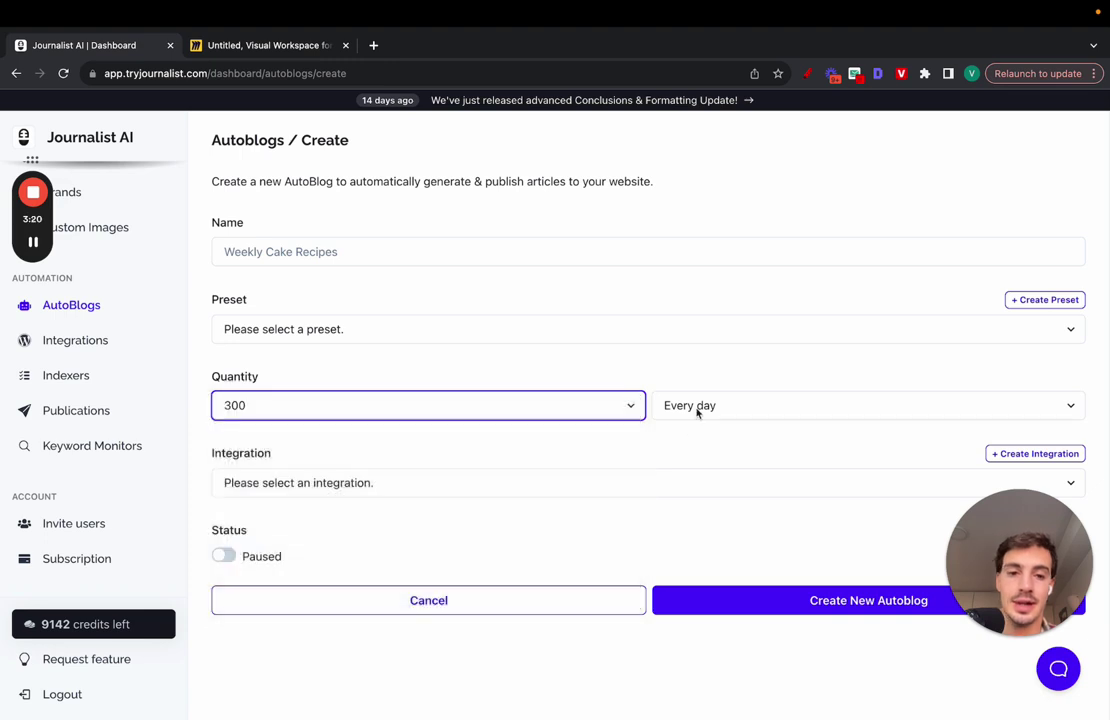
pyautogui.click(696, 412)
pyautogui.click(388, 513)
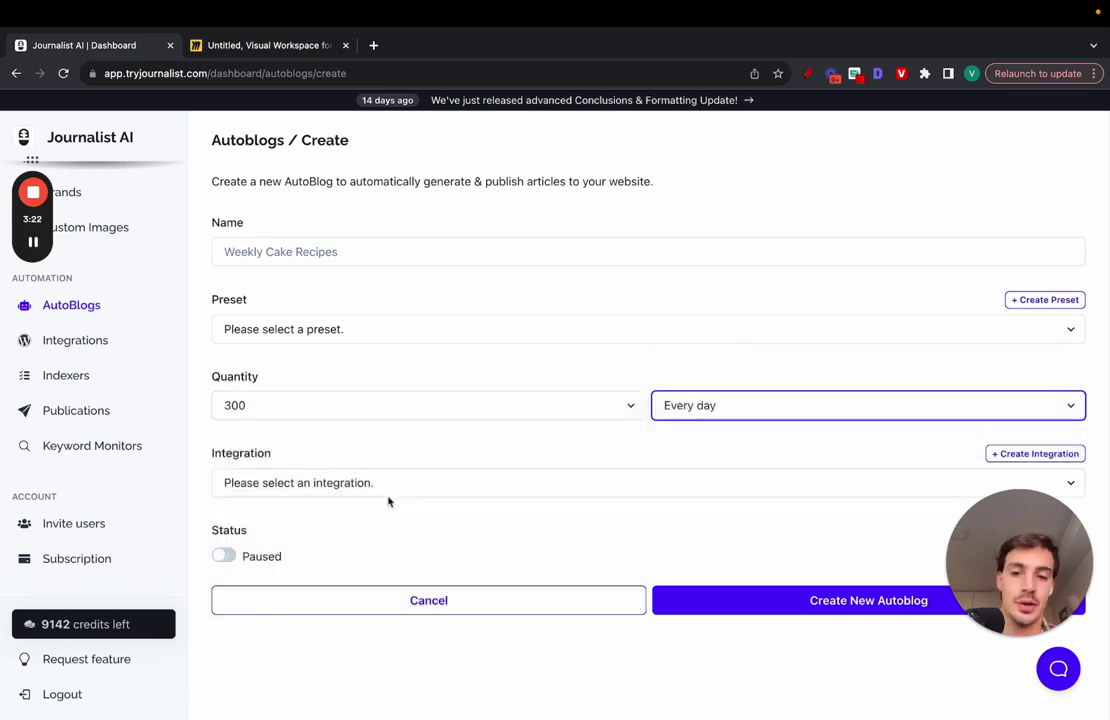
pyautogui.click(225, 557)
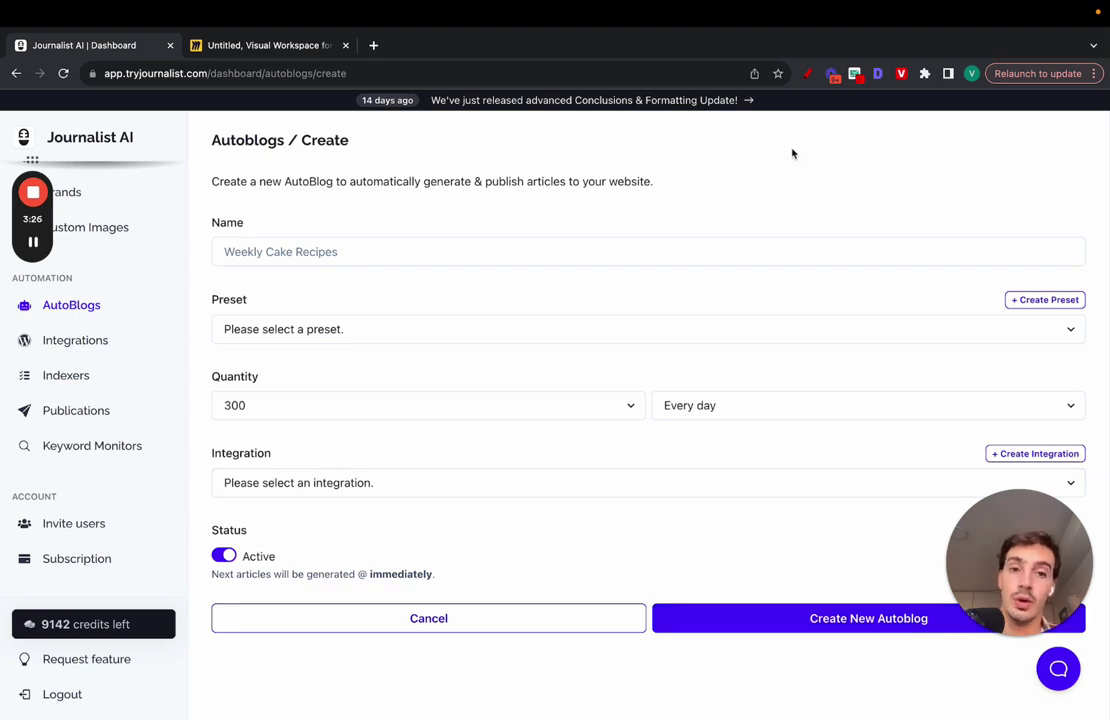
# Outline the Preset label in red on the AutoBlog form and clear the annotation
pyautogui.click(808, 74)
pyautogui.moveTo(214, 311); pyautogui.dragTo(259, 305)
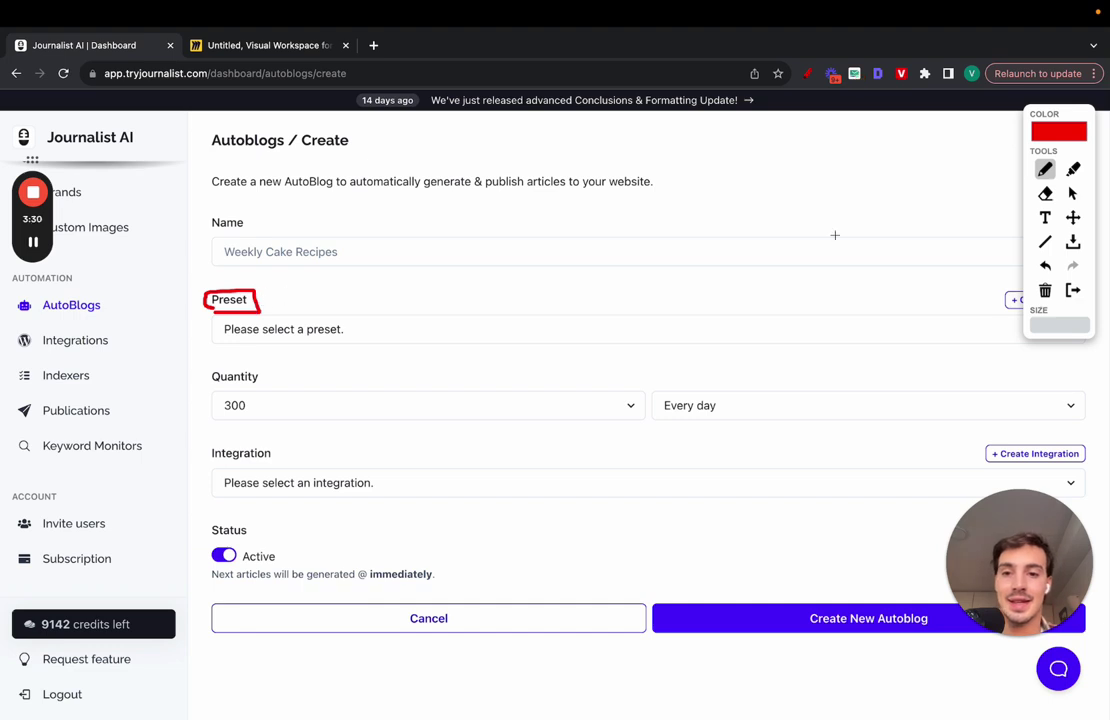
pyautogui.click(1075, 290)
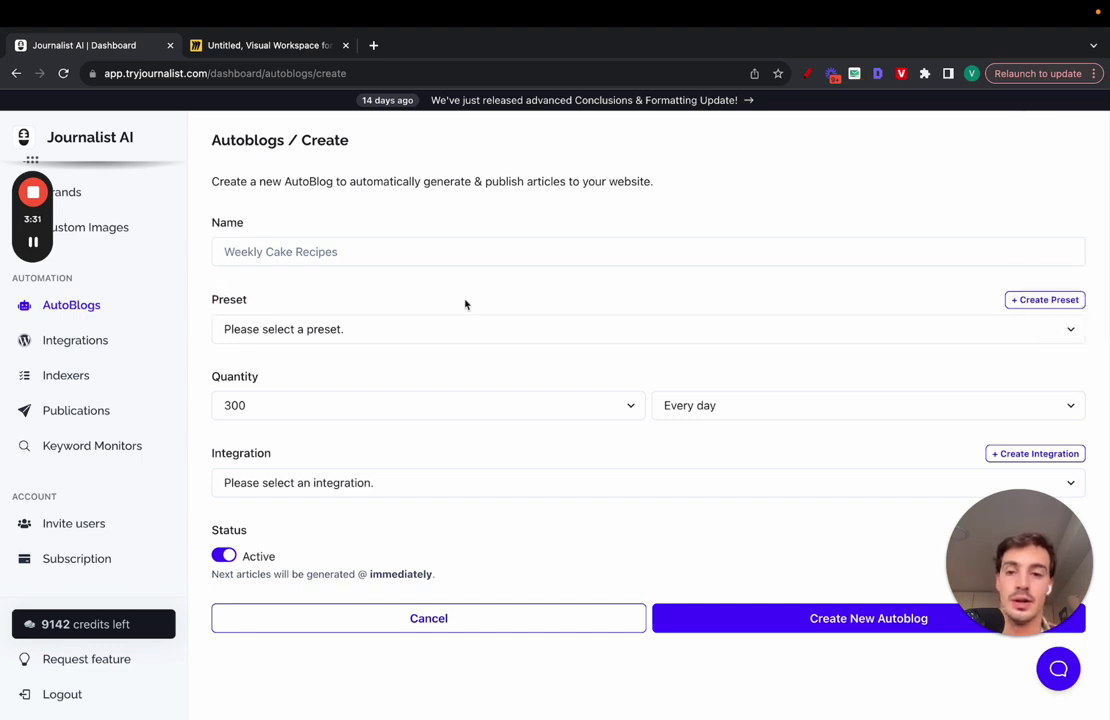
# View the presets available to the AutoBlog and start a new preset from the Presets page
pyautogui.click(396, 328)
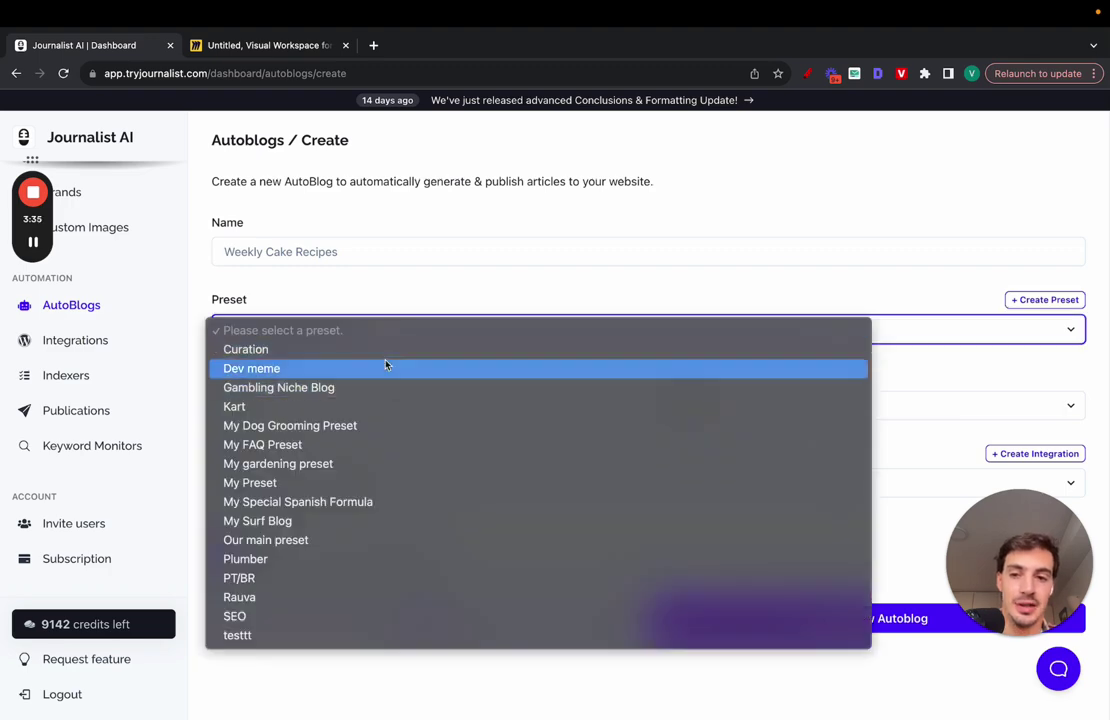
pyautogui.click(384, 295)
pyautogui.scroll(4, 141, 366)
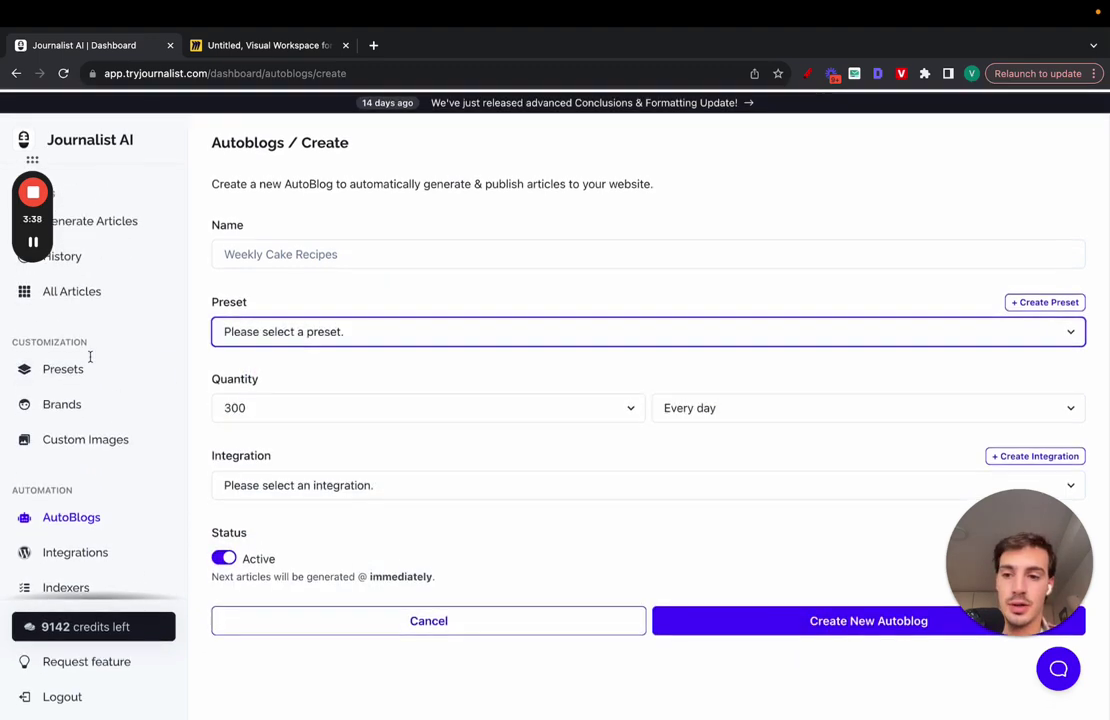
pyautogui.click(80, 370)
pyautogui.moveTo(1033, 515); pyautogui.dragTo(2, 520)
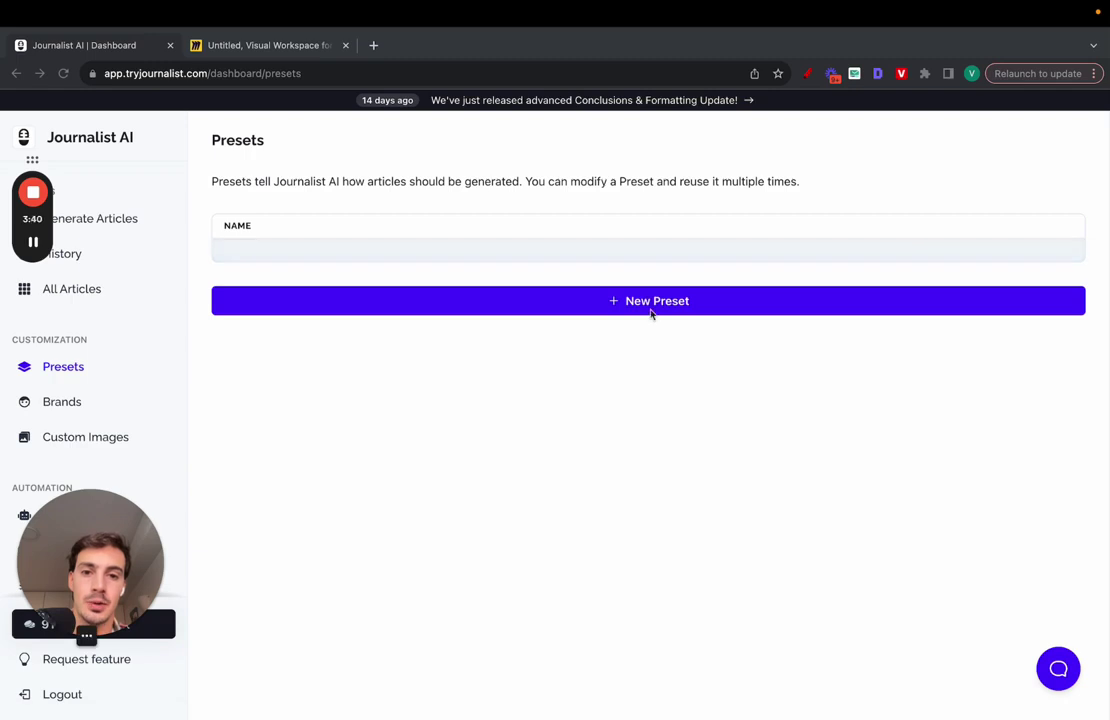
pyautogui.click(608, 310)
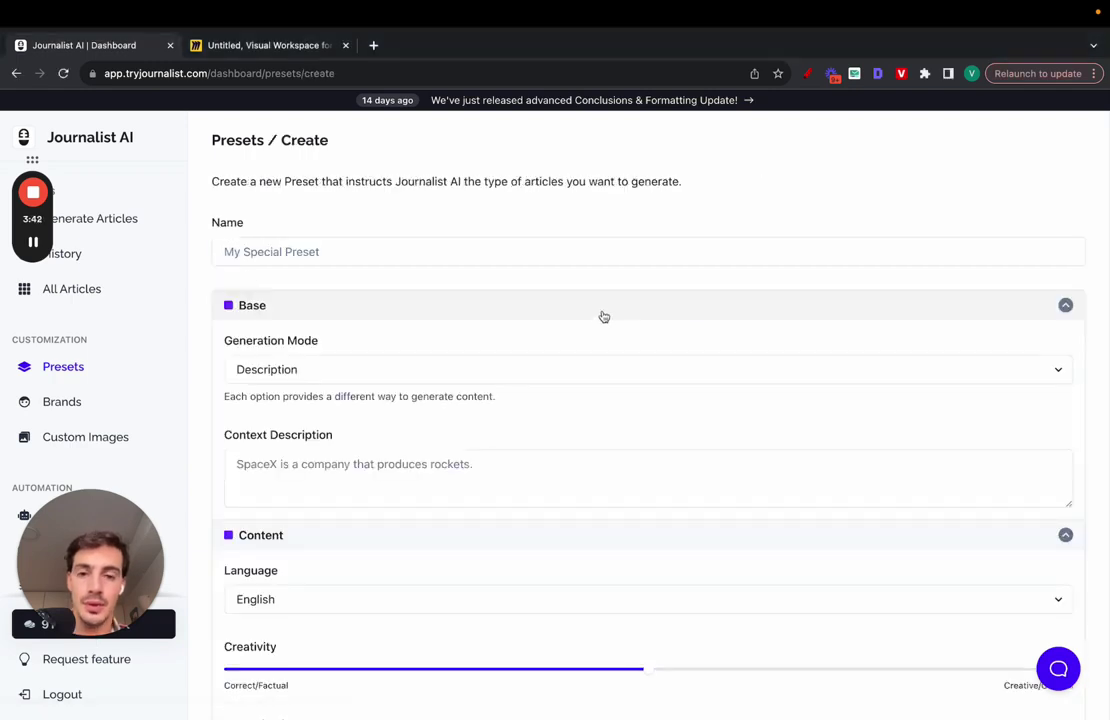
# Collapse all the new preset's sections, from Base and Content through to Images and Videos
pyautogui.click(600, 312)
pyautogui.click(505, 338)
pyautogui.click(410, 368)
pyautogui.click(386, 400)
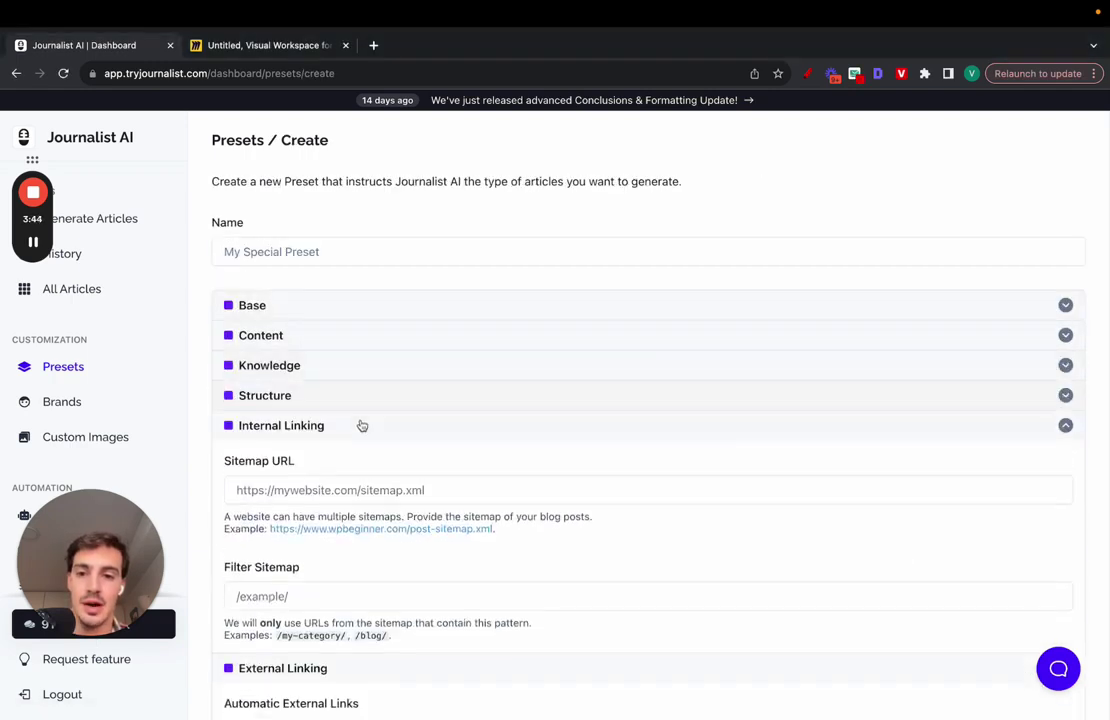
pyautogui.click(364, 425)
pyautogui.click(350, 455)
pyautogui.click(336, 489)
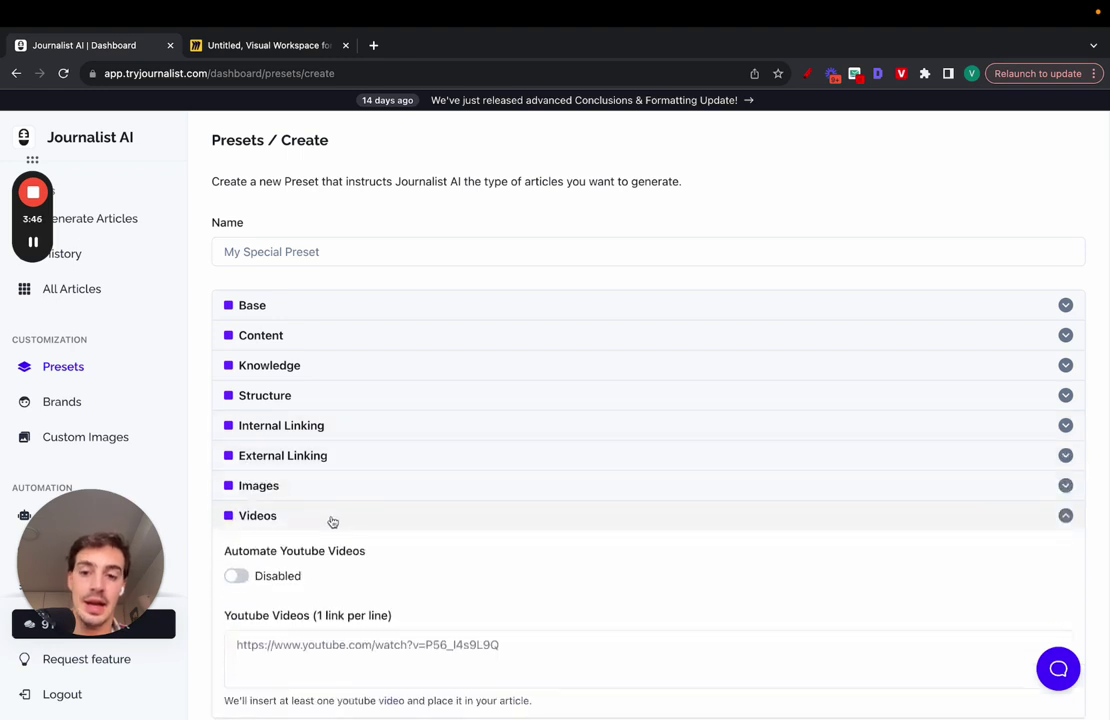
pyautogui.click(333, 517)
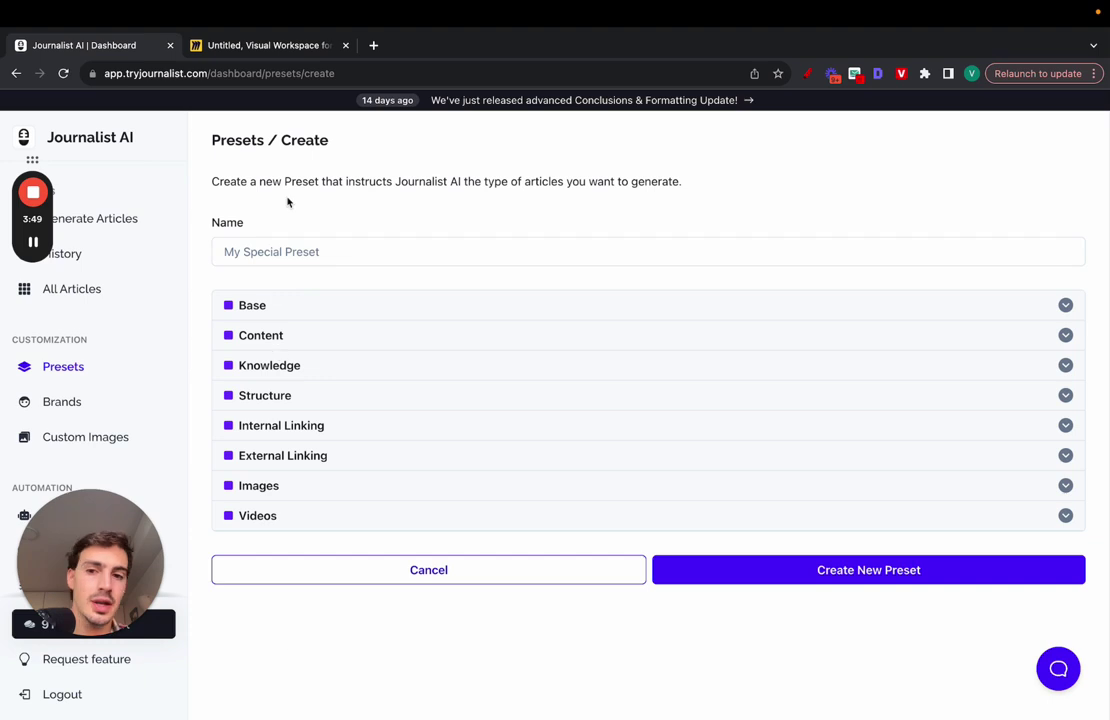
# Expand the preset's Videos section and enable Automate Youtube Videos
pyautogui.click(324, 528)
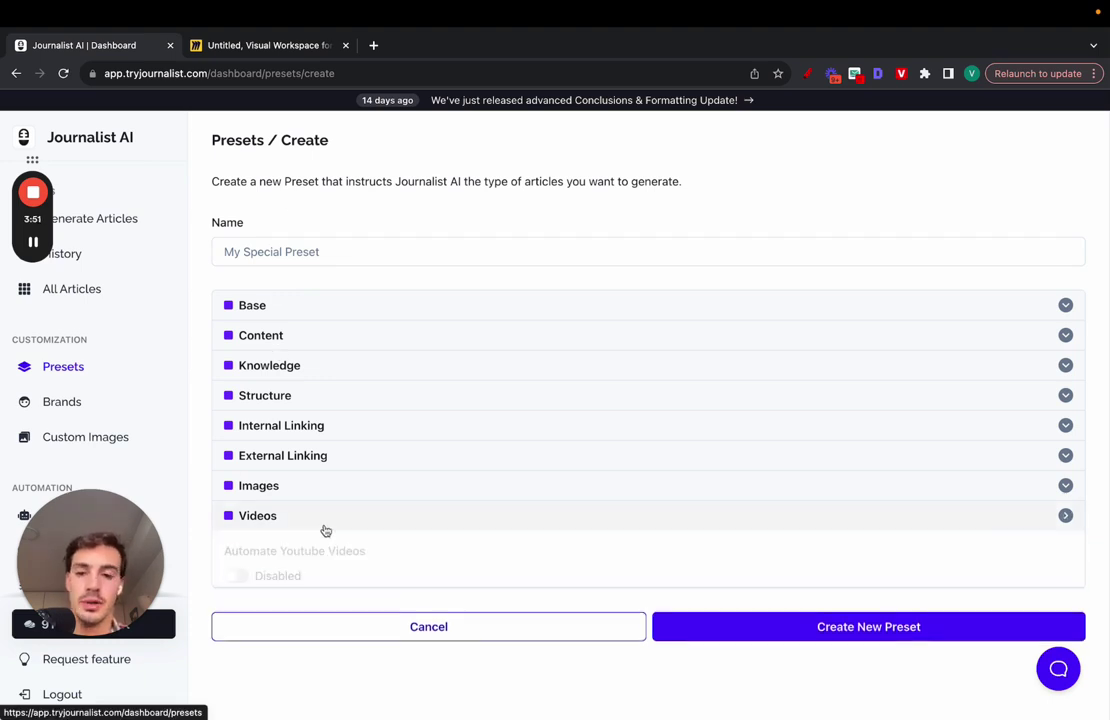
pyautogui.scroll(-2, 322, 530)
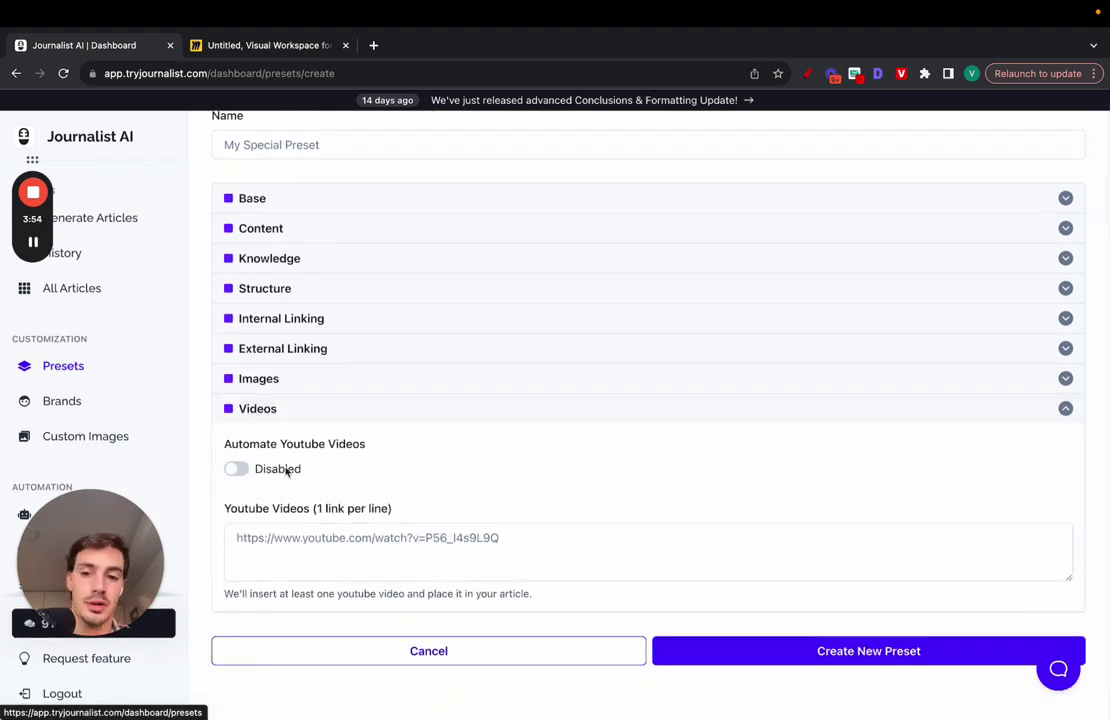
pyautogui.click(238, 470)
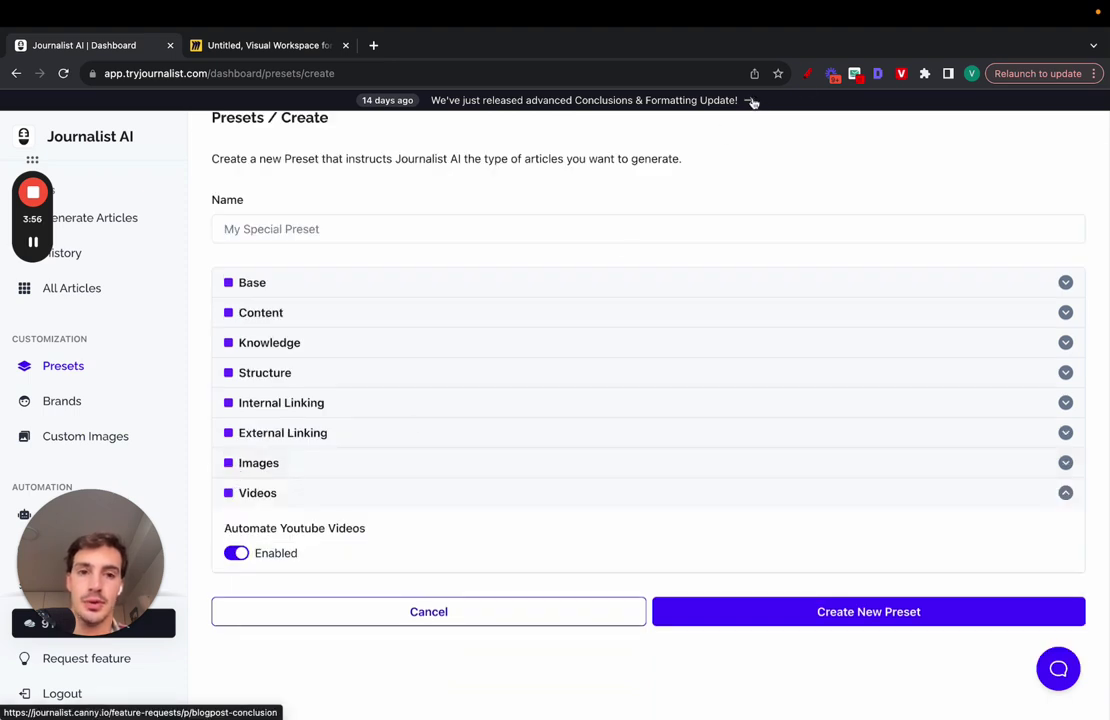
# Sketch in red an article page with content blocks and an arrow to a play symbol, and clear the drawing
pyautogui.click(806, 73)
pyautogui.moveTo(640, 185)
pyautogui.mouseDown()
pyautogui.moveTo(640, 512)
pyautogui.moveTo(842, 178)
pyautogui.mouseUp()
pyautogui.moveTo(784, 155); pyautogui.dragTo(681, 158)
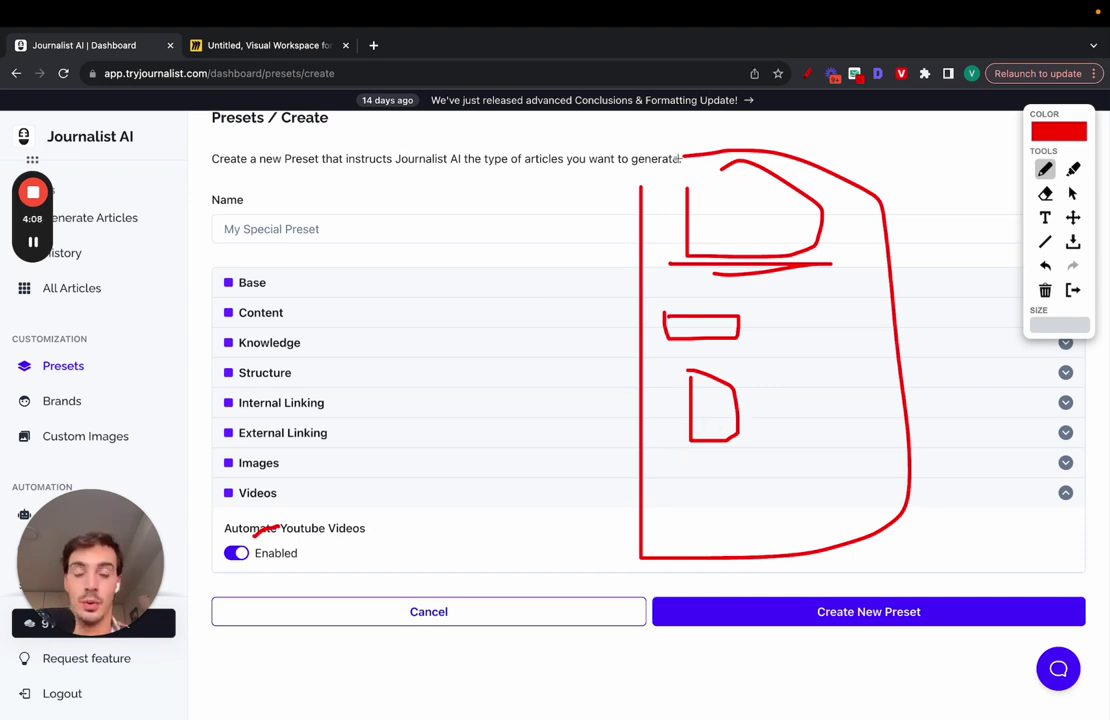
pyautogui.moveTo(645, 287); pyautogui.dragTo(414, 309)
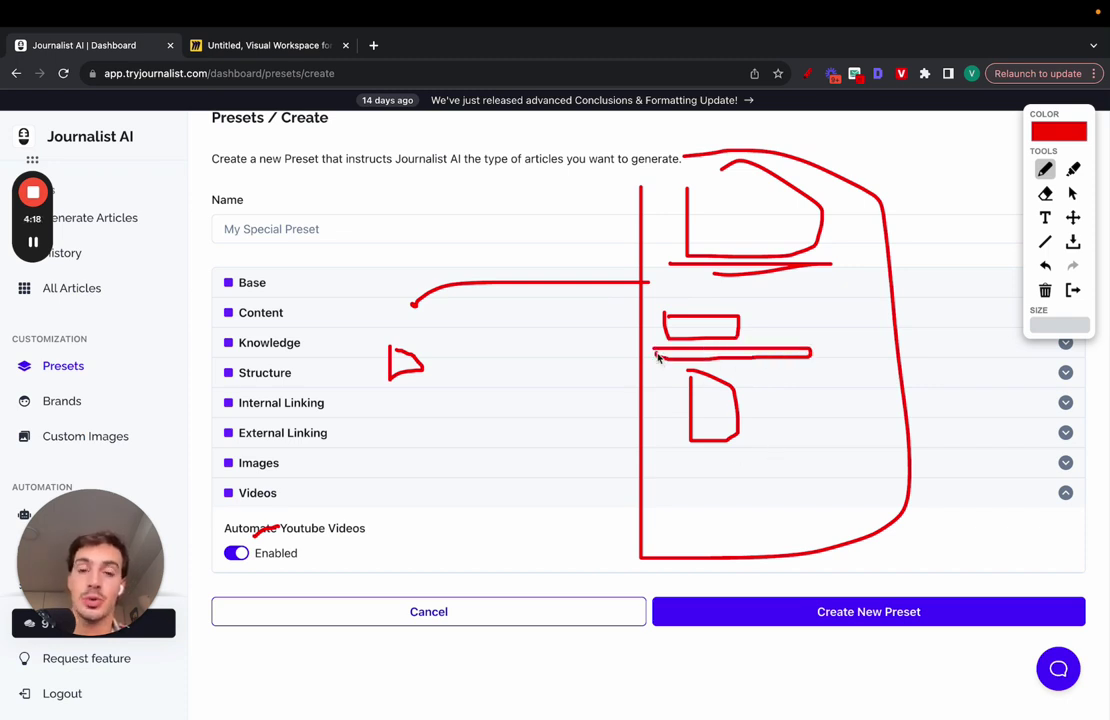
pyautogui.click(1073, 292)
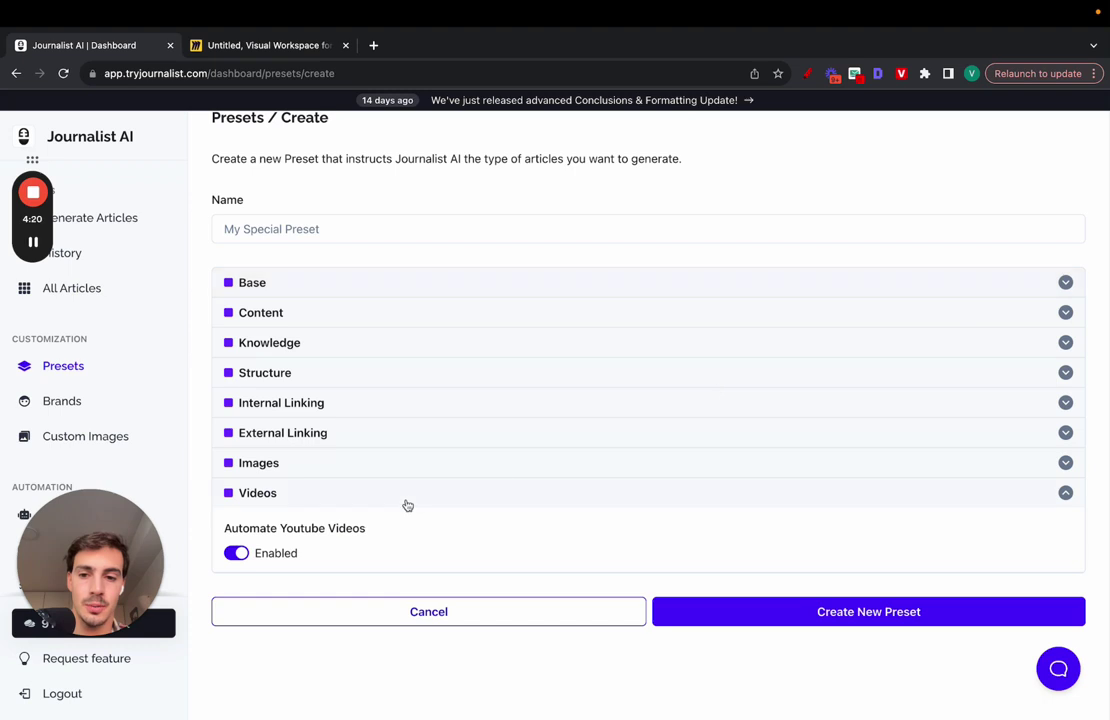
# Disable Automate Youtube Videos to view the manual links field, then re-enable it and collapse the Videos section
pyautogui.click(237, 553)
pyautogui.scroll(-2, 421, 549)
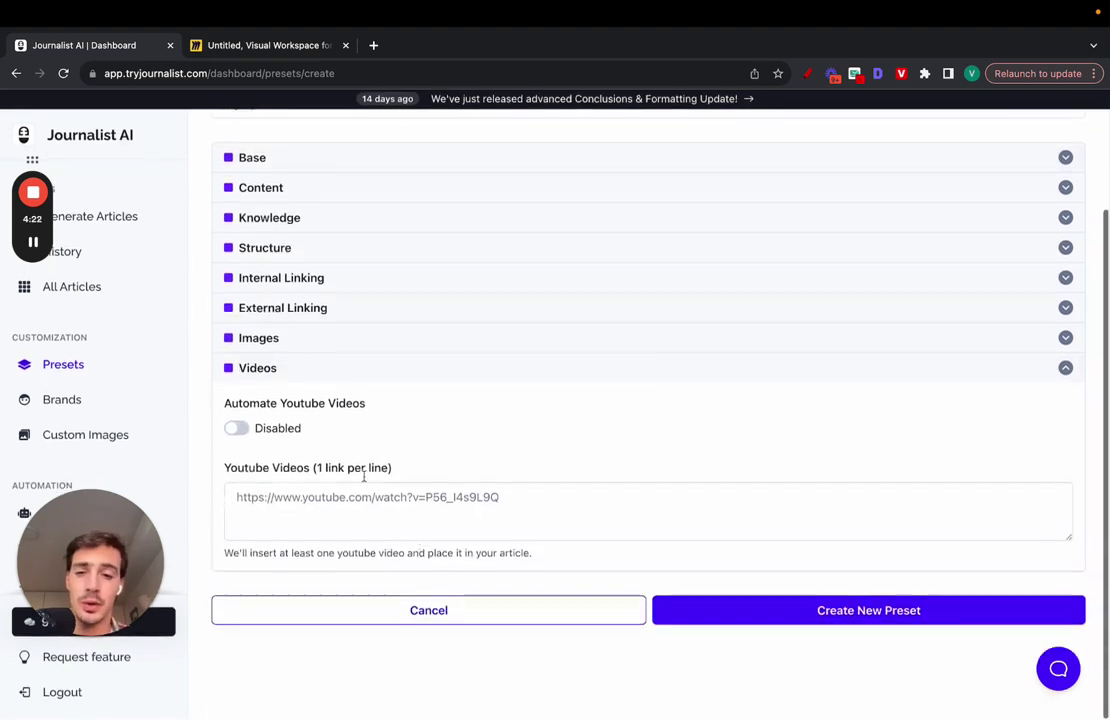
pyautogui.click(237, 431)
pyautogui.click(281, 492)
# Set the preset's image provider to DALLE-3 Images (+4 credit) and collapse the Images section
pyautogui.click(282, 496)
pyautogui.scroll(-3, 286, 496)
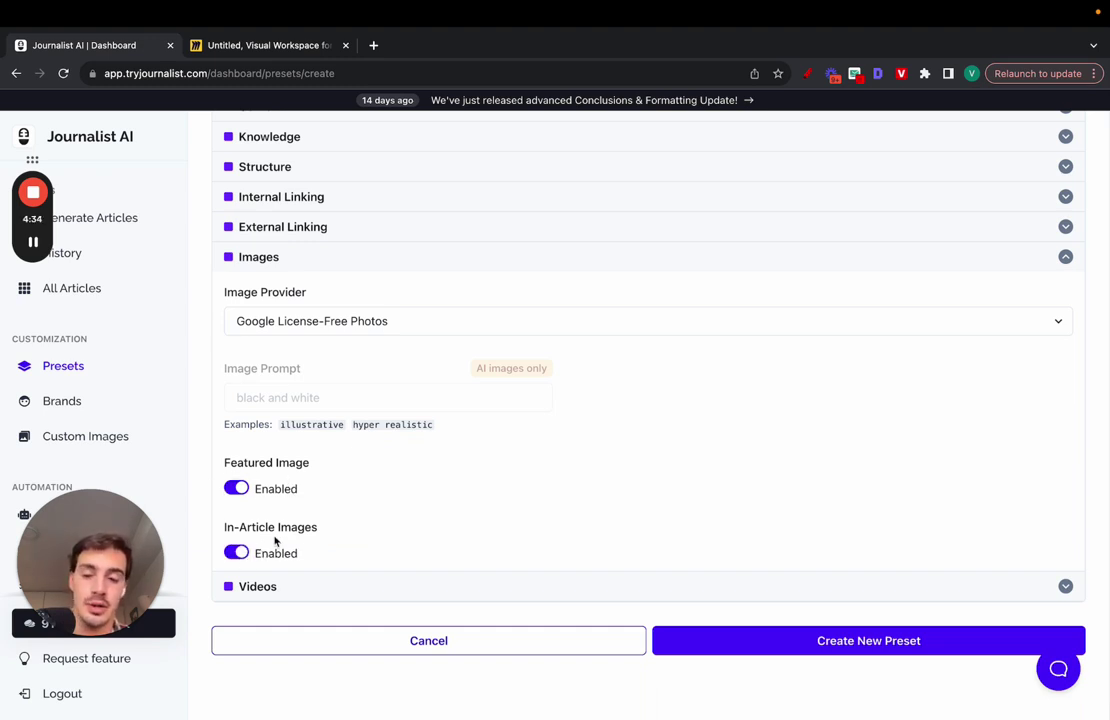
pyautogui.scroll(-1, 275, 535)
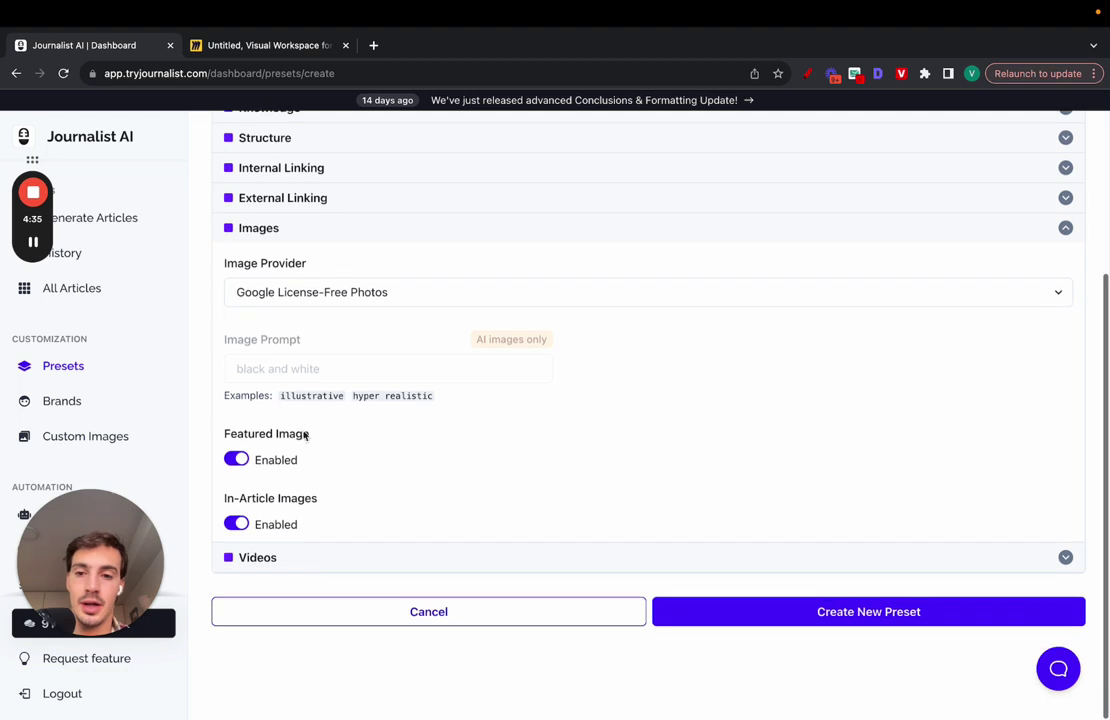
pyautogui.click(335, 292)
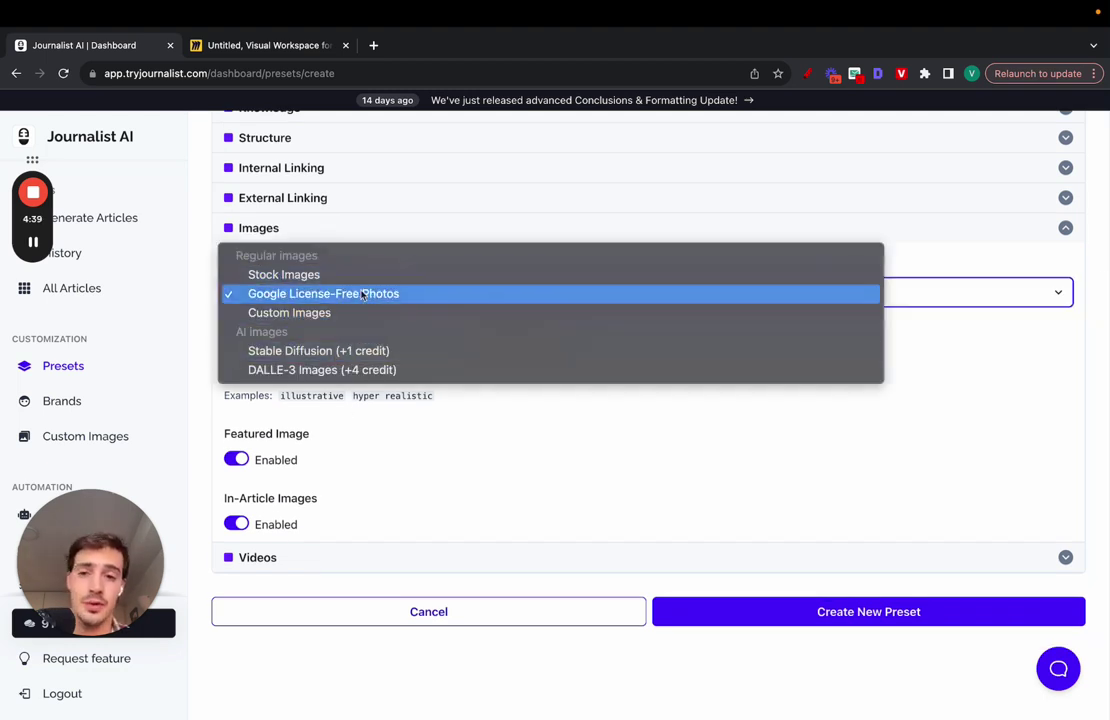
pyautogui.click(430, 371)
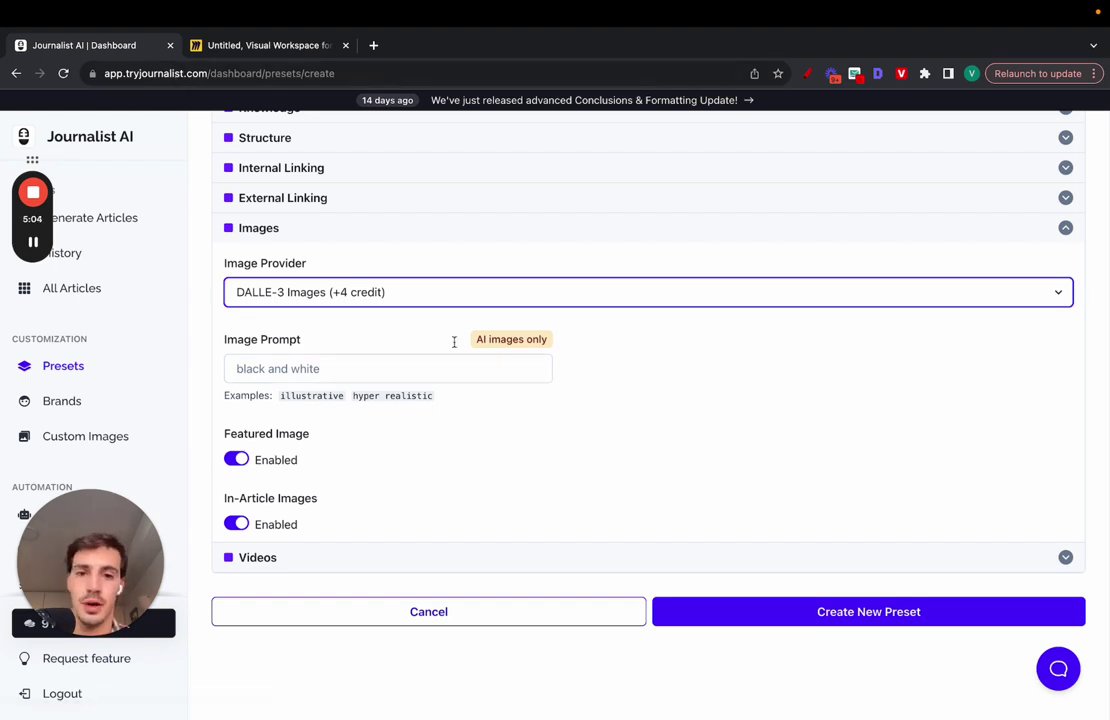
pyautogui.click(352, 379)
pyautogui.click(340, 406)
pyautogui.click(612, 340)
pyautogui.click(330, 226)
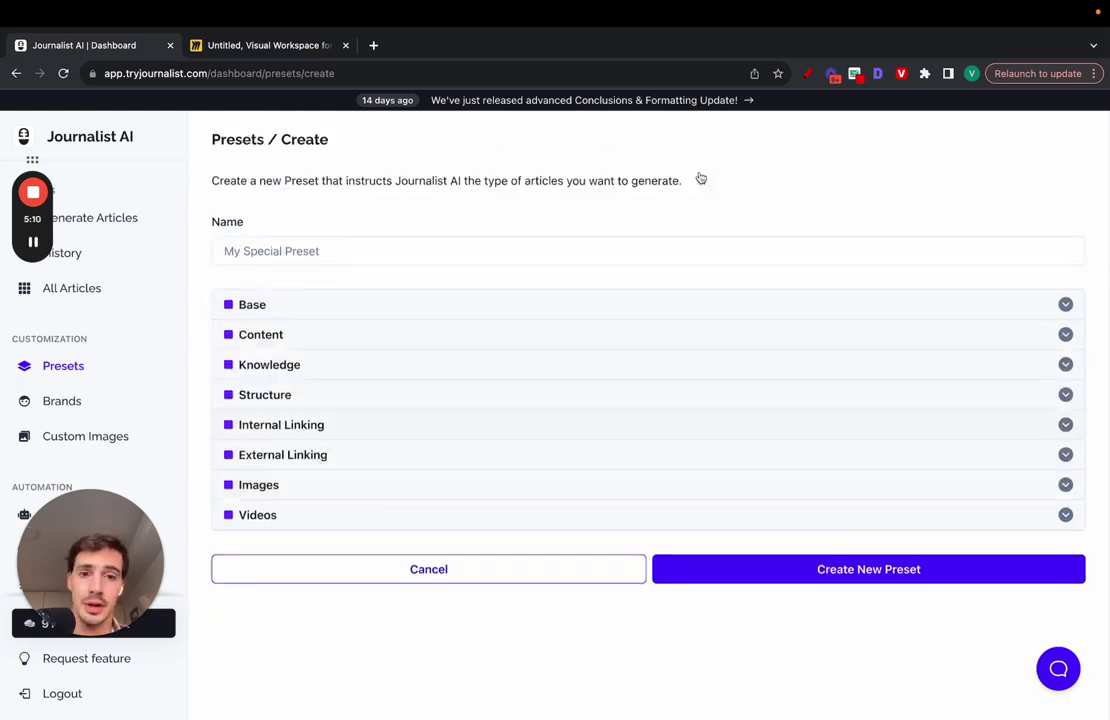
# Sketch in red an article page outline with text lines, short link marks and a line leading out from the upper mark
pyautogui.hotkey('alt', 'shift', 'd')
pyautogui.moveTo(630, 182)
pyautogui.mouseDown()
pyautogui.moveTo(630, 492)
pyautogui.moveTo(887, 168)
pyautogui.moveTo(645, 148)
pyautogui.mouseUp()
pyautogui.moveTo(681, 297); pyautogui.dragTo(875, 297)
pyautogui.moveTo(689, 334); pyautogui.dragTo(827, 334)
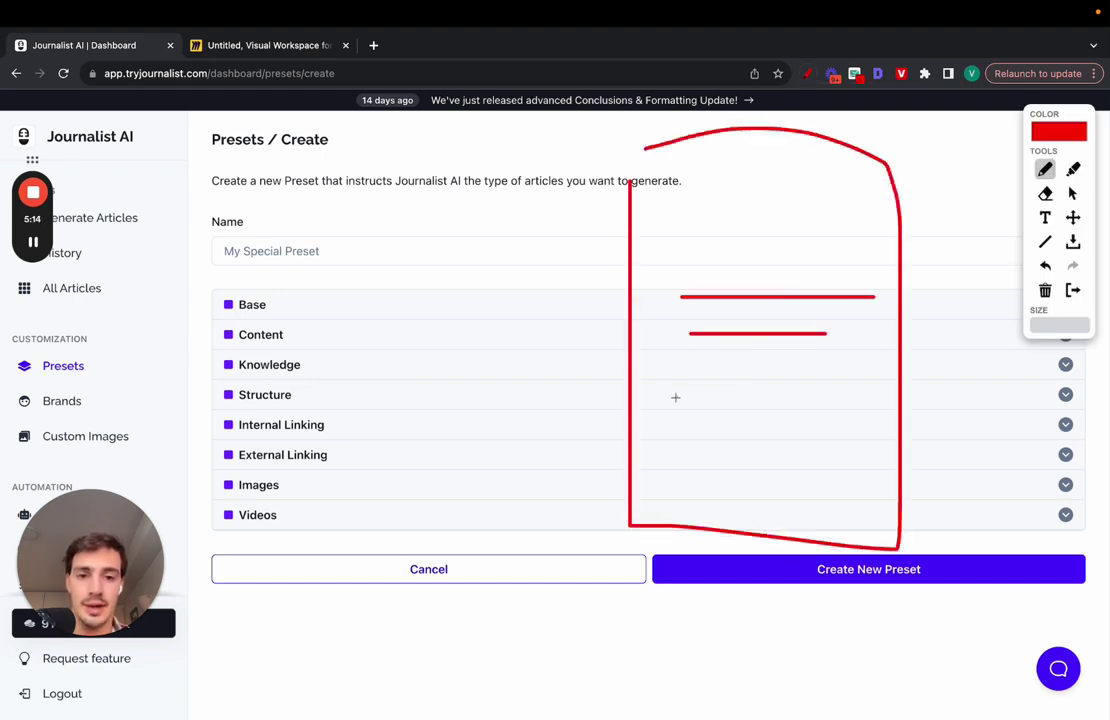
pyautogui.moveTo(717, 472); pyautogui.dragTo(745, 470)
pyautogui.moveTo(838, 368); pyautogui.dragTo(868, 368)
pyautogui.moveTo(659, 255)
pyautogui.mouseDown()
pyautogui.moveTo(679, 255)
pyautogui.moveTo(533, 220)
pyautogui.mouseUp()
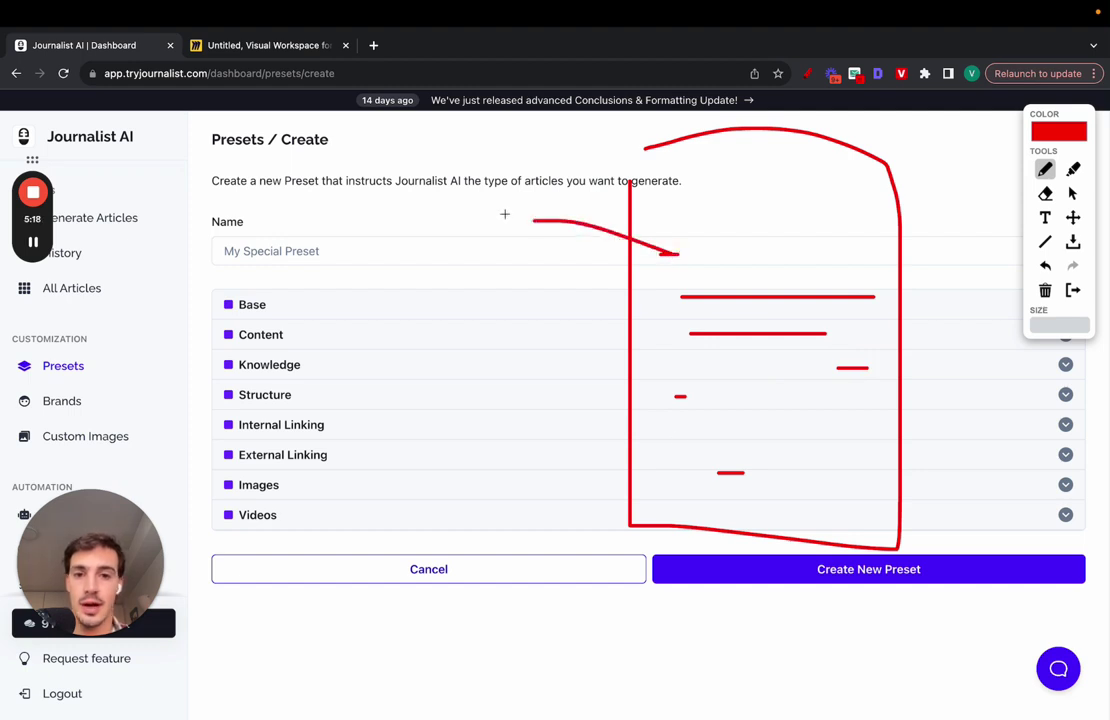
# Underline External Linking in red and label the article sketch's link marks with the letters B, I and T
pyautogui.moveTo(287, 467); pyautogui.dragTo(326, 465)
pyautogui.moveTo(761, 128)
pyautogui.mouseDown()
pyautogui.moveTo(771, 106)
pyautogui.moveTo(765, 118)
pyautogui.mouseUp()
pyautogui.moveTo(487, 190); pyautogui.dragTo(487, 232)
pyautogui.moveTo(488, 192)
pyautogui.mouseDown()
pyautogui.moveTo(506, 200)
pyautogui.moveTo(489, 231)
pyautogui.mouseUp()
pyautogui.moveTo(850, 367)
pyautogui.mouseDown()
pyautogui.moveTo(935, 352)
pyautogui.moveTo(949, 373)
pyautogui.mouseUp()
pyautogui.moveTo(737, 478)
pyautogui.mouseDown()
pyautogui.moveTo(573, 549)
pyautogui.moveTo(548, 548)
pyautogui.moveTo(533, 580)
pyautogui.mouseUp()
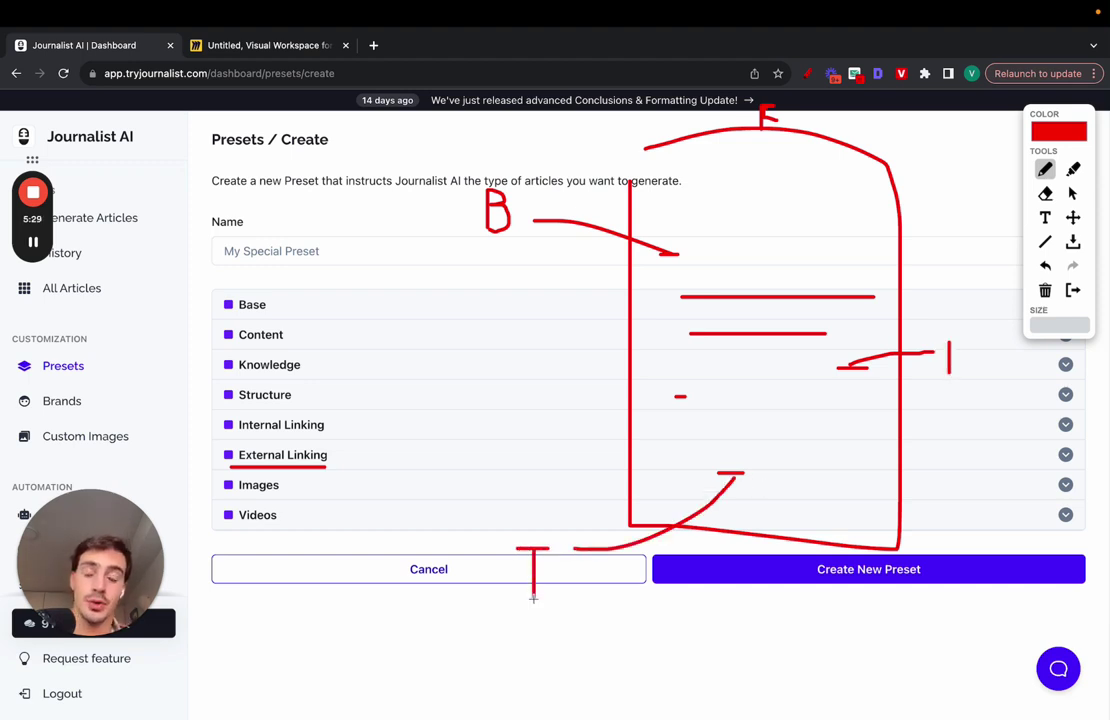
# Expand the External Linking section, enable Automatic External Links and highlight the word "language." in its description
pyautogui.click(1072, 193)
pyautogui.click(410, 460)
pyautogui.scroll(-2, 410, 462)
pyautogui.click(236, 431)
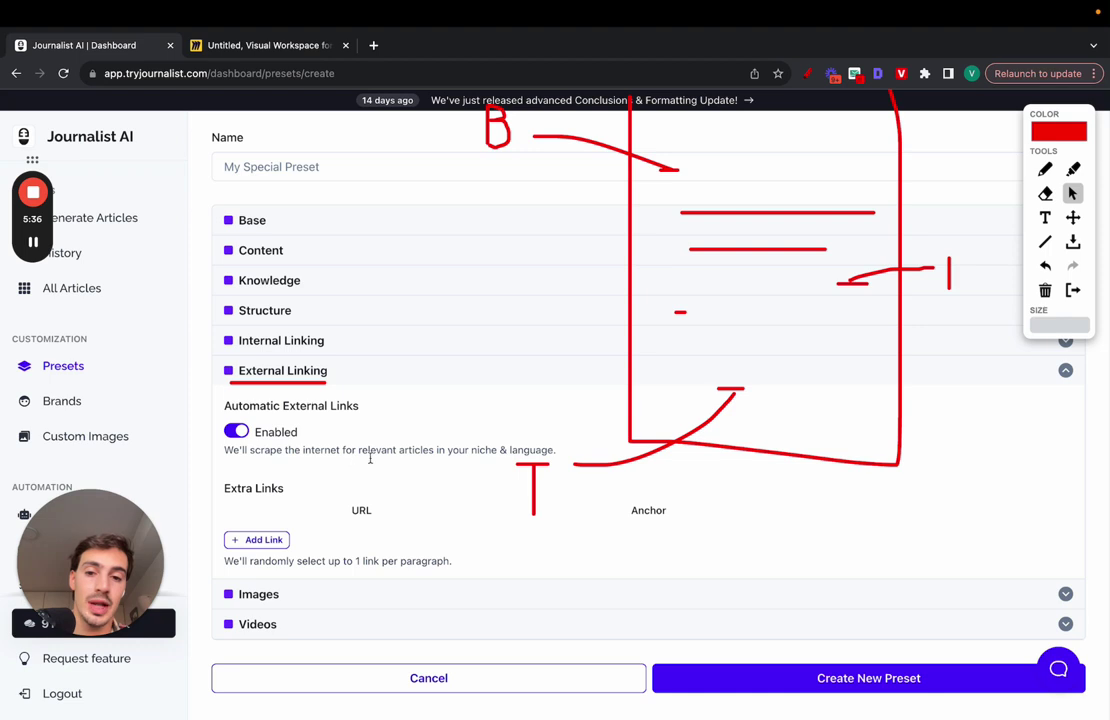
pyautogui.moveTo(510, 454); pyautogui.dragTo(567, 460)
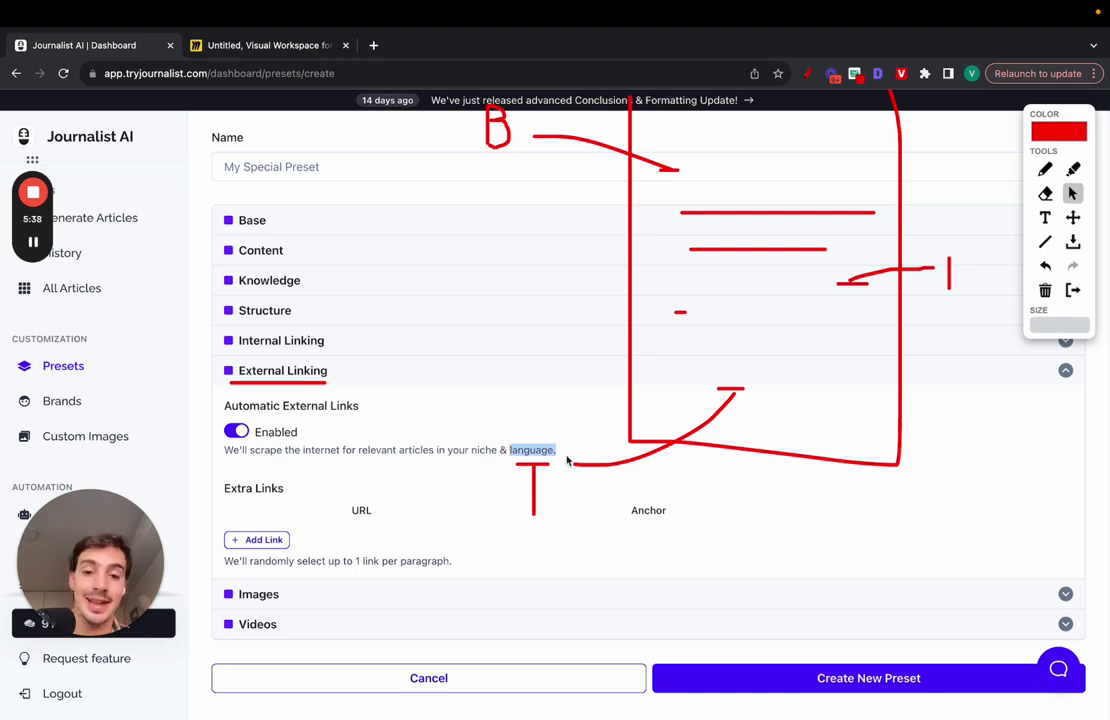
# Circle in red the area of the article sketch around the link mark labelled B
pyautogui.scroll(1, 567, 460)
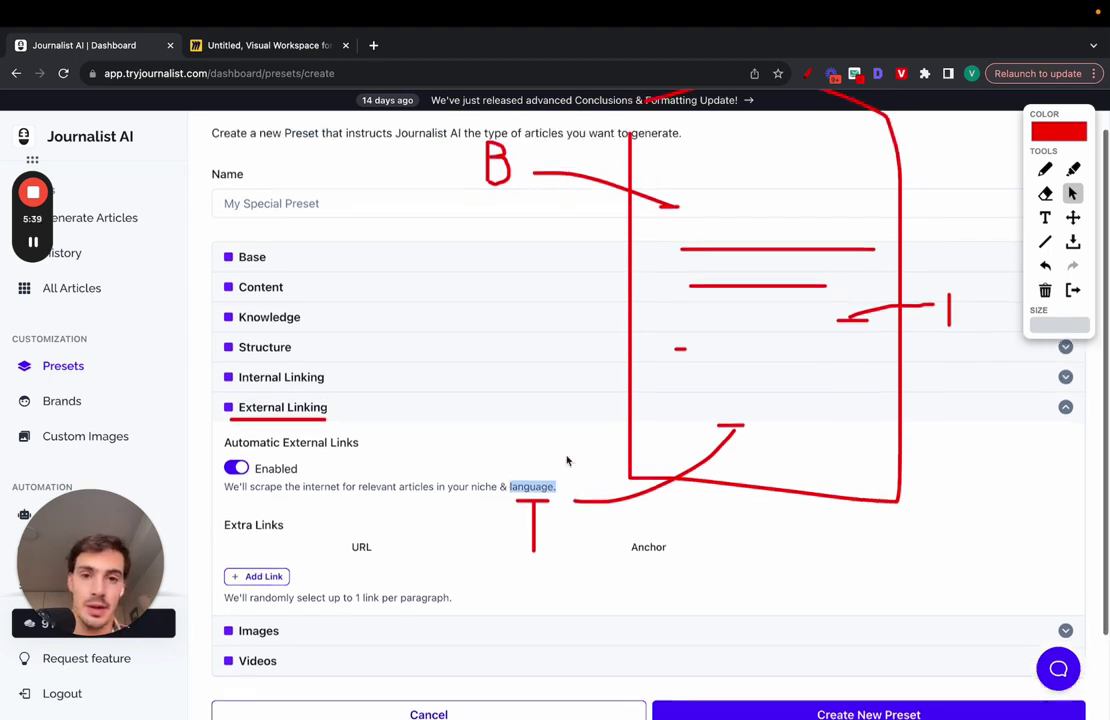
pyautogui.click(1045, 169)
pyautogui.moveTo(686, 188)
pyautogui.mouseDown()
pyautogui.moveTo(640, 200)
pyautogui.moveTo(850, 240)
pyautogui.moveTo(790, 193)
pyautogui.moveTo(685, 190)
pyautogui.mouseUp()
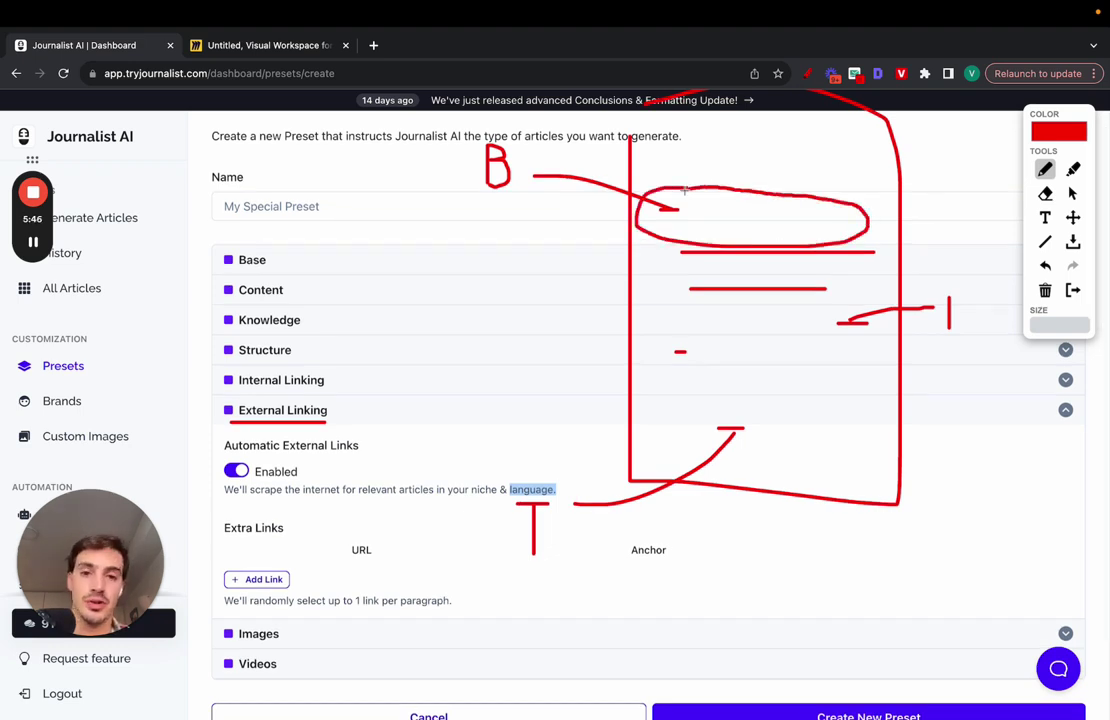
# Bracket the link mark labelled B in red, outline a page beneath that letter and draw an arrow from the mark to the page
pyautogui.moveTo(654, 212); pyautogui.dragTo(691, 224)
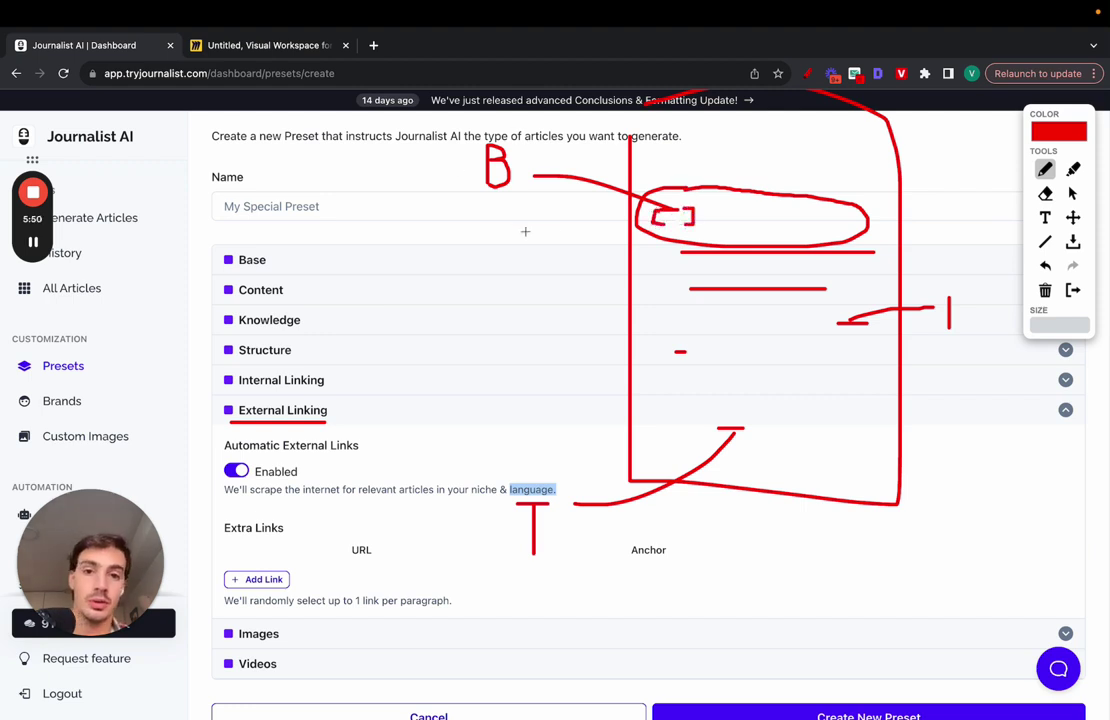
pyautogui.moveTo(500, 134)
pyautogui.mouseDown()
pyautogui.moveTo(490, 132)
pyautogui.moveTo(462, 198)
pyautogui.moveTo(536, 336)
pyautogui.mouseUp()
pyautogui.moveTo(536, 336); pyautogui.dragTo(485, 207)
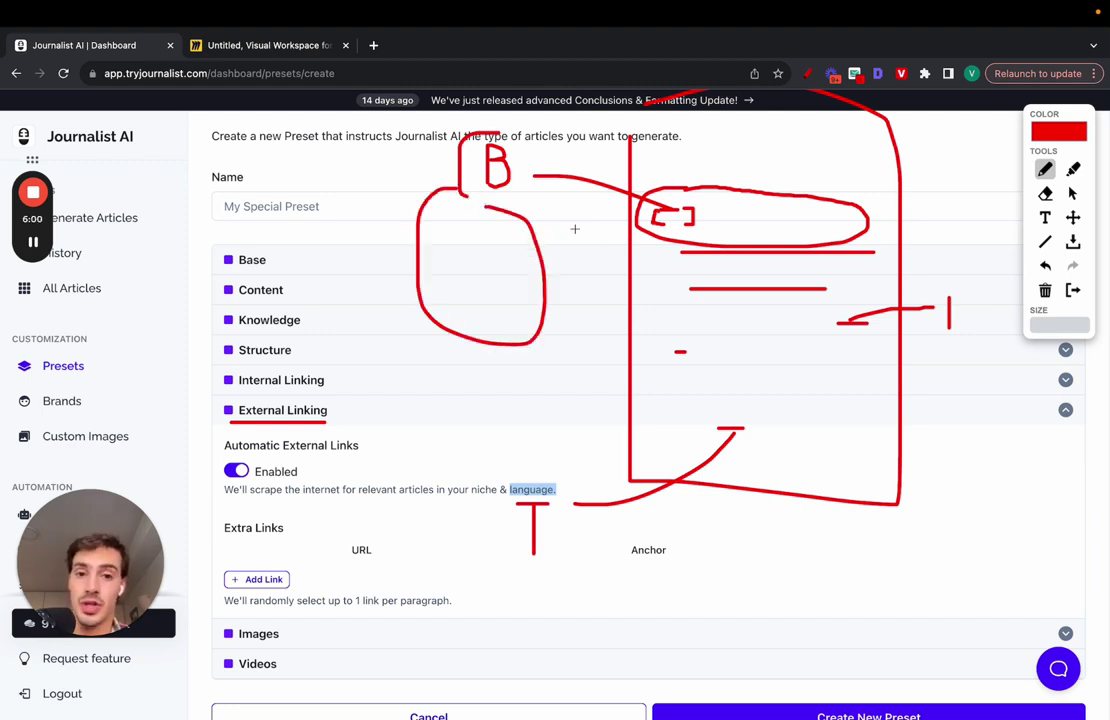
pyautogui.moveTo(642, 215); pyautogui.dragTo(543, 249)
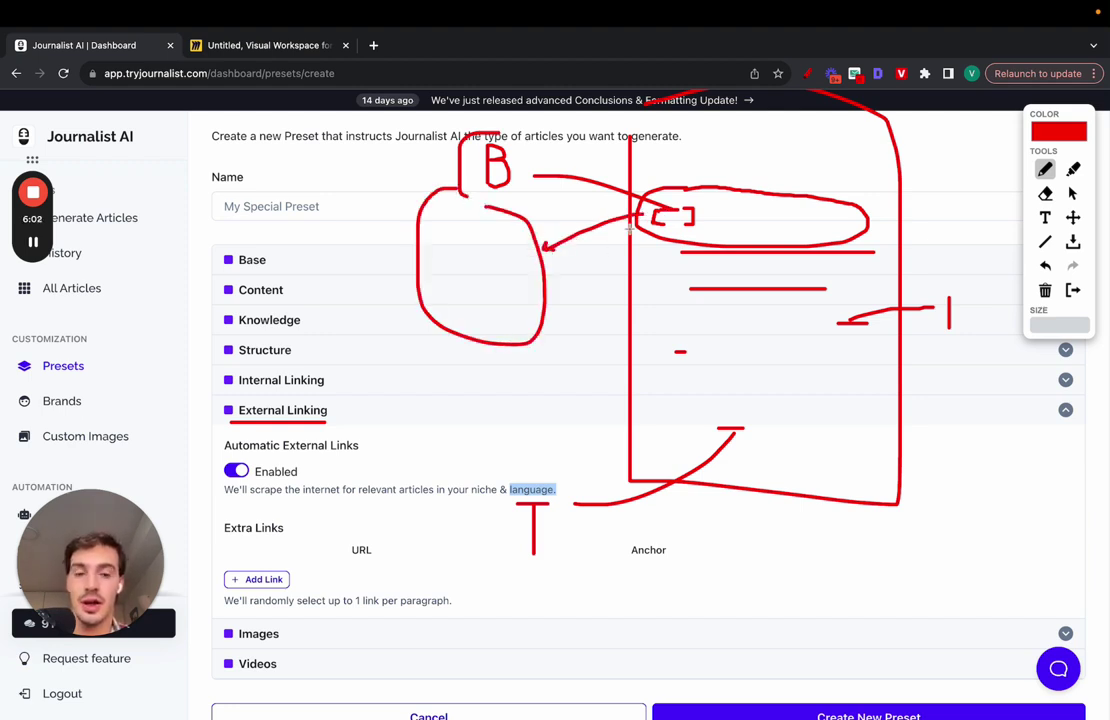
# Outline the link mark labelled I and a page around that letter in red, connect them with a second line and close the drawing overlay
pyautogui.moveTo(856, 311)
pyautogui.mouseDown()
pyautogui.moveTo(857, 359)
pyautogui.moveTo(855, 313)
pyautogui.mouseUp()
pyautogui.moveTo(966, 285)
pyautogui.mouseDown()
pyautogui.moveTo(1000, 378)
pyautogui.moveTo(962, 286)
pyautogui.mouseUp()
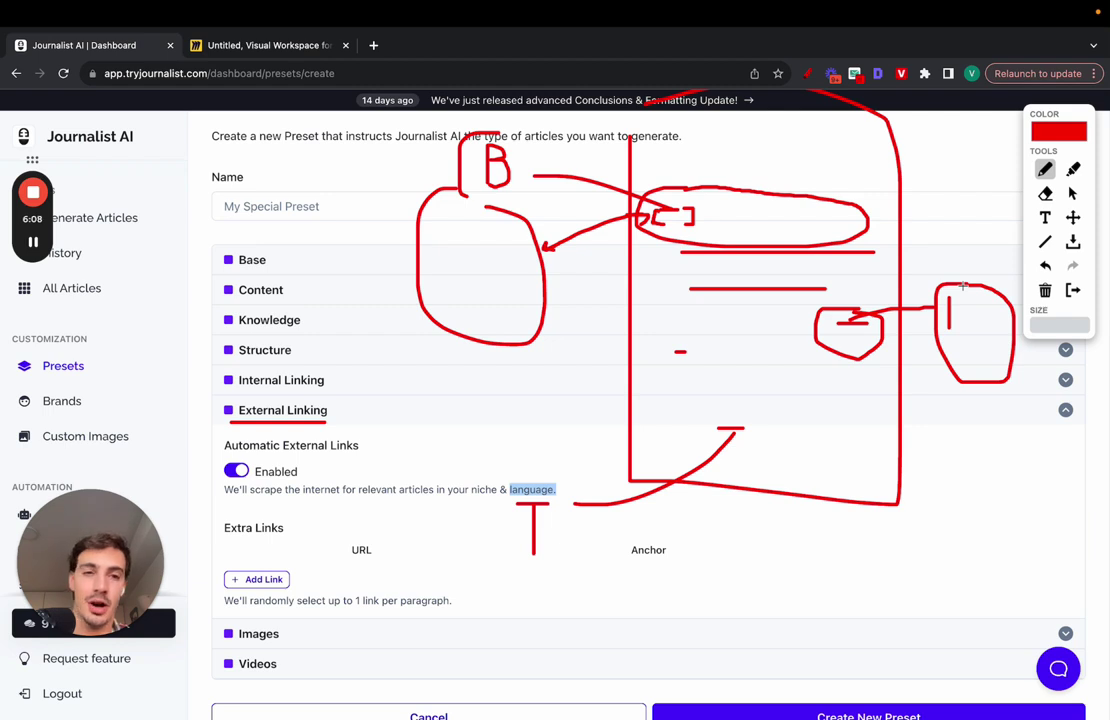
pyautogui.moveTo(860, 335); pyautogui.dragTo(942, 326)
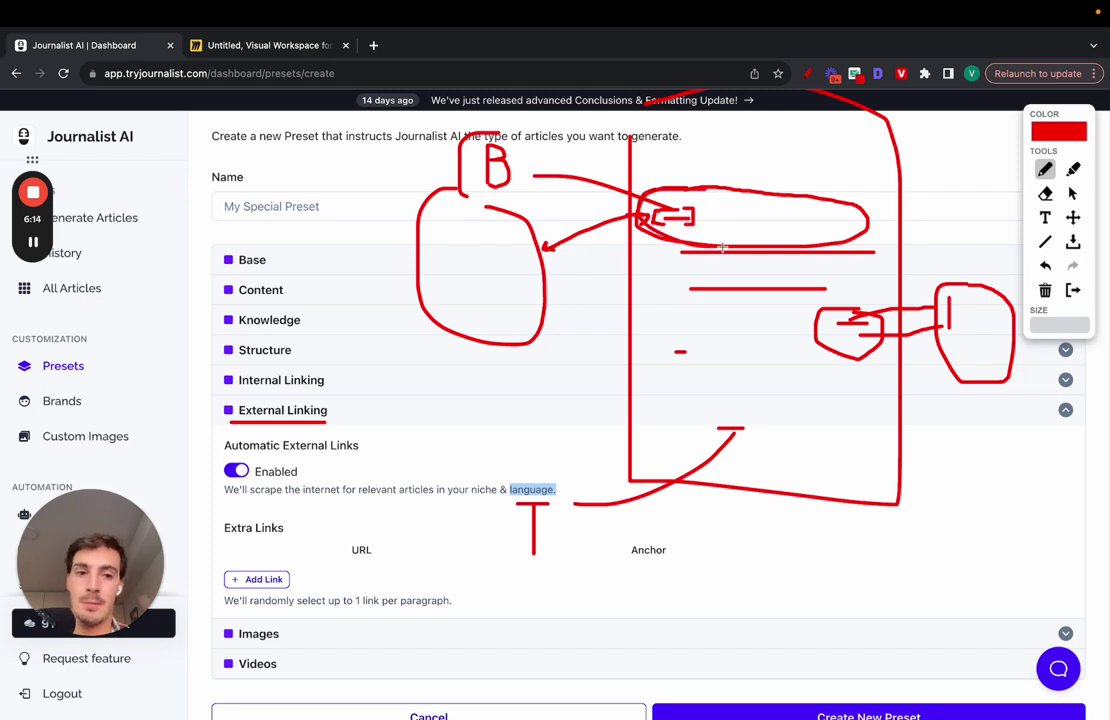
pyautogui.click(1075, 290)
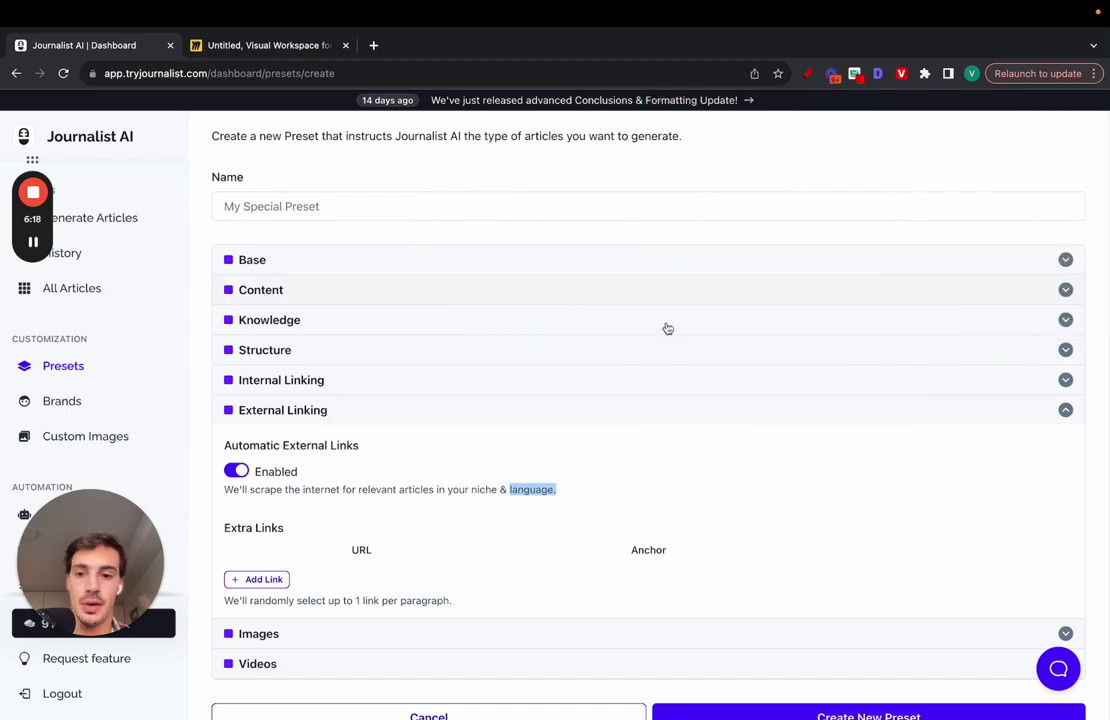
# Add two blank rows under Extra Links, remove both and collapse the External Linking section
pyautogui.scroll(-2, 419, 429)
pyautogui.click(260, 472)
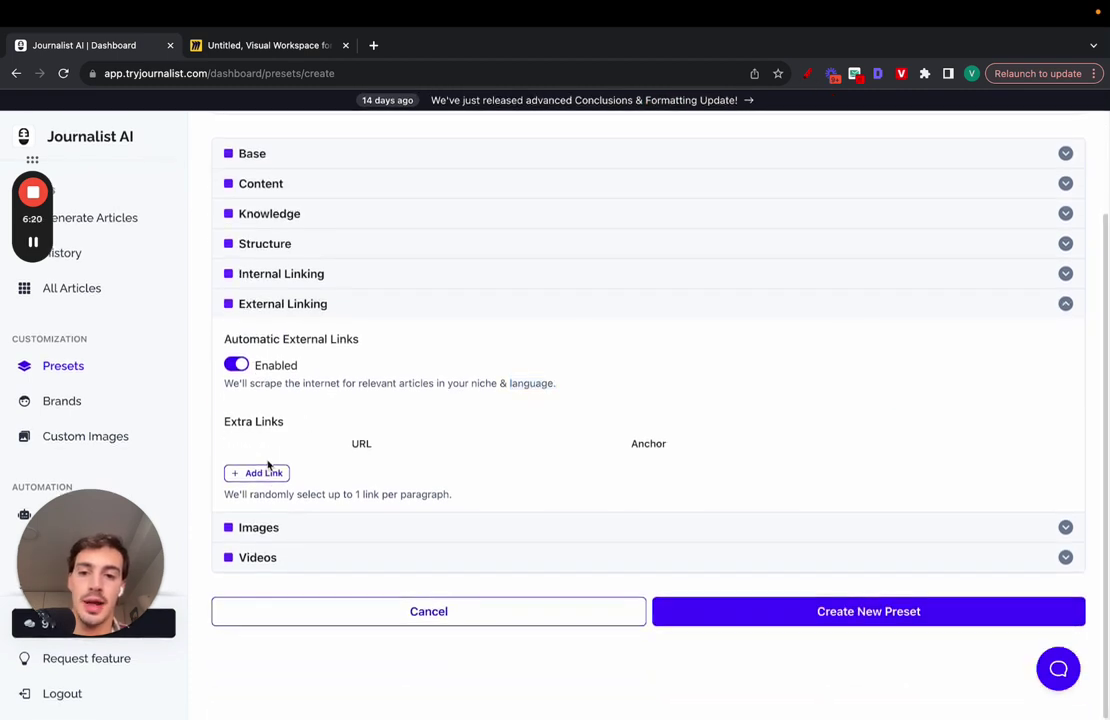
pyautogui.click(264, 512)
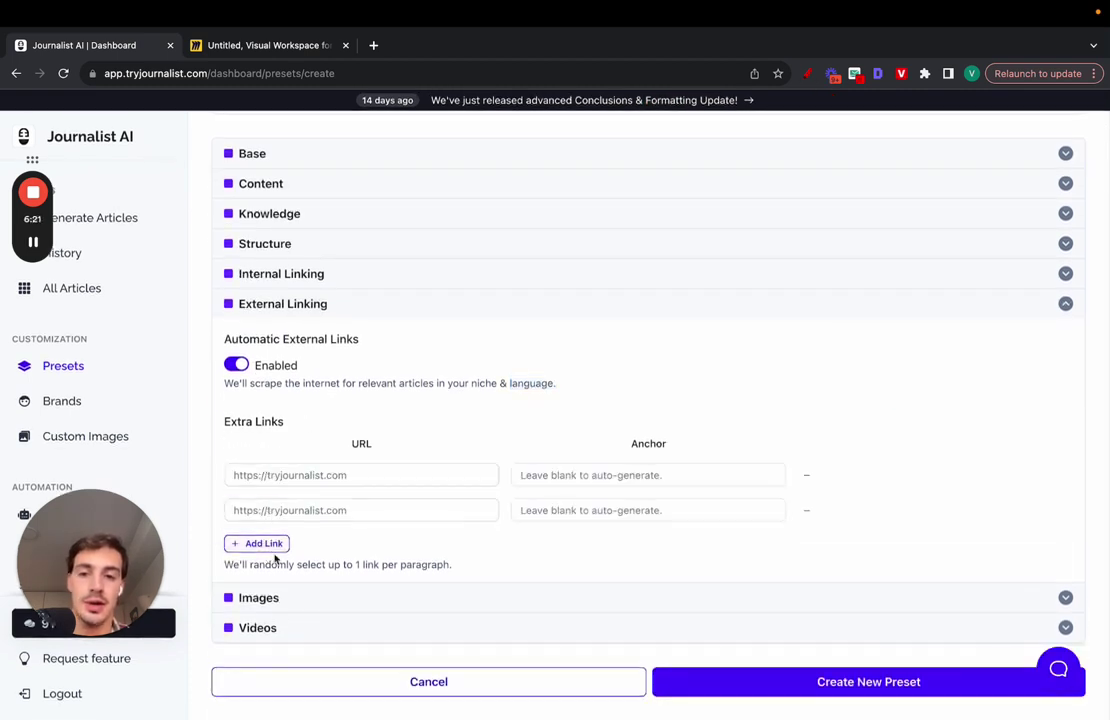
pyautogui.click(806, 510)
pyautogui.click(806, 475)
pyautogui.click(250, 301)
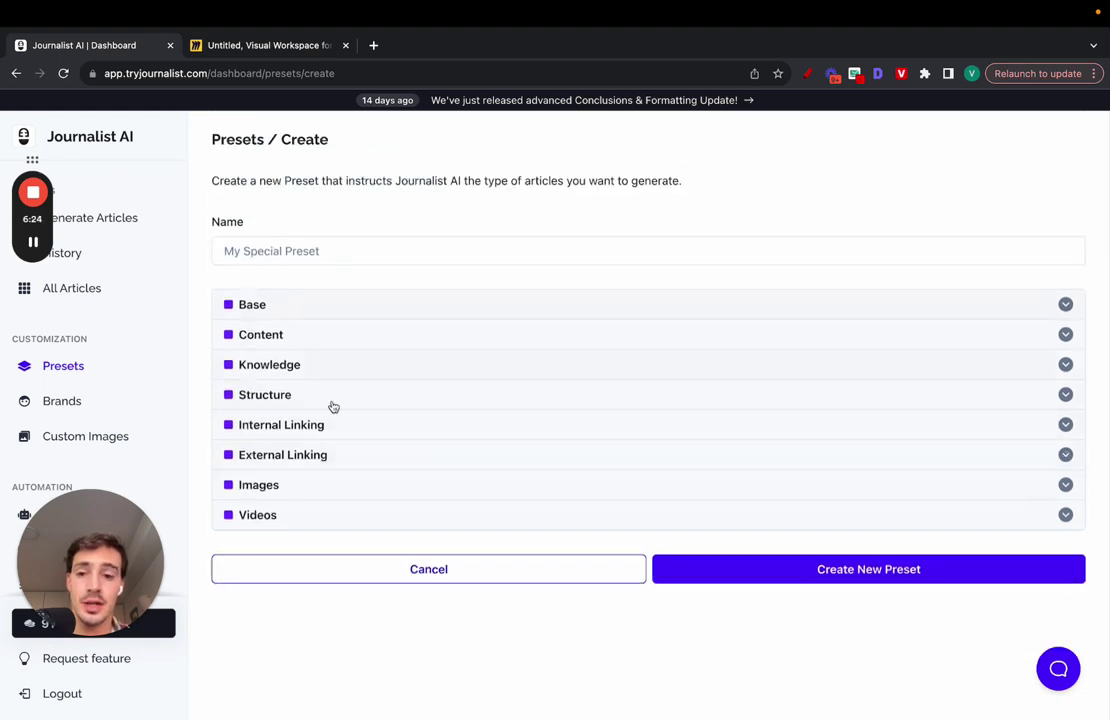
# Expand the Internal Linking section and sketch over it in red an article page outline containing three short link marks
pyautogui.click(317, 426)
pyautogui.scroll(-2, 318, 433)
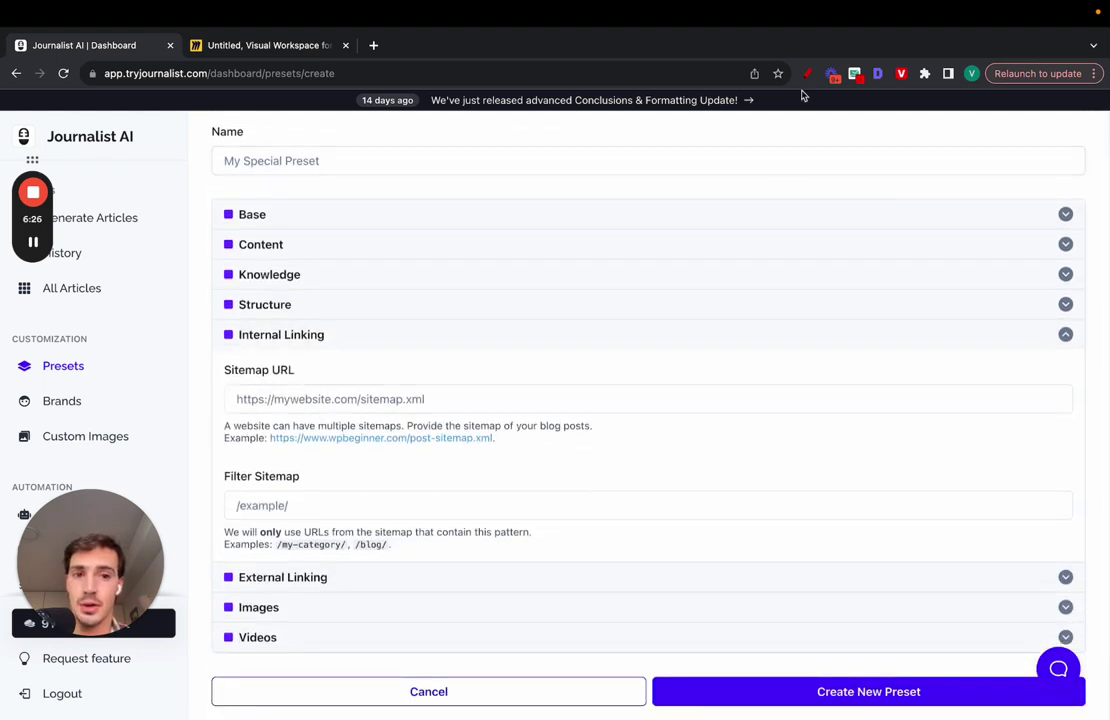
pyautogui.click(805, 77)
pyautogui.moveTo(622, 174)
pyautogui.mouseDown()
pyautogui.moveTo(622, 496)
pyautogui.moveTo(896, 158)
pyautogui.moveTo(672, 143)
pyautogui.mouseUp()
pyautogui.moveTo(667, 334); pyautogui.dragTo(686, 334)
pyautogui.moveTo(738, 278); pyautogui.dragTo(794, 278)
pyautogui.moveTo(781, 431); pyautogui.dragTo(808, 430)
# Connect the sketch's three link marks by red lines to the letters A, C and B outside the page, and close the drawing overlay
pyautogui.moveTo(686, 334)
pyautogui.mouseDown()
pyautogui.moveTo(472, 305)
pyautogui.moveTo(447, 318)
pyautogui.mouseUp()
pyautogui.moveTo(792, 280)
pyautogui.mouseDown()
pyautogui.moveTo(929, 181)
pyautogui.moveTo(968, 188)
pyautogui.mouseUp()
pyautogui.moveTo(799, 428)
pyautogui.mouseDown()
pyautogui.moveTo(950, 391)
pyautogui.moveTo(976, 410)
pyautogui.moveTo(980, 396)
pyautogui.moveTo(977, 410)
pyautogui.mouseUp()
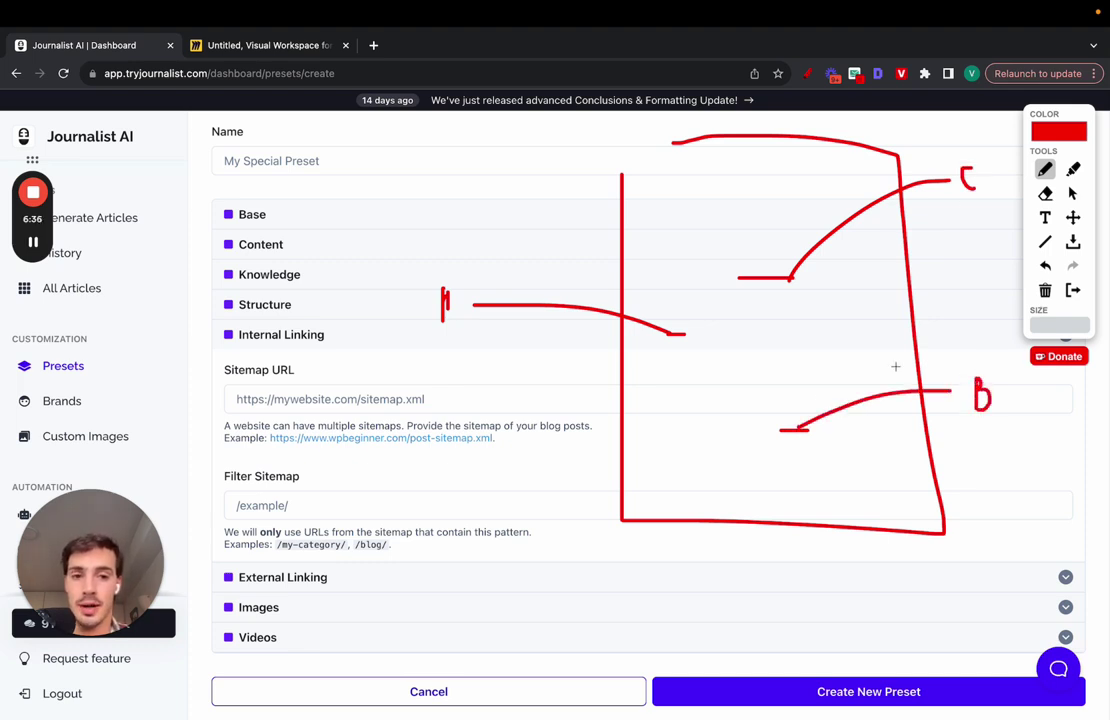
pyautogui.click(1074, 290)
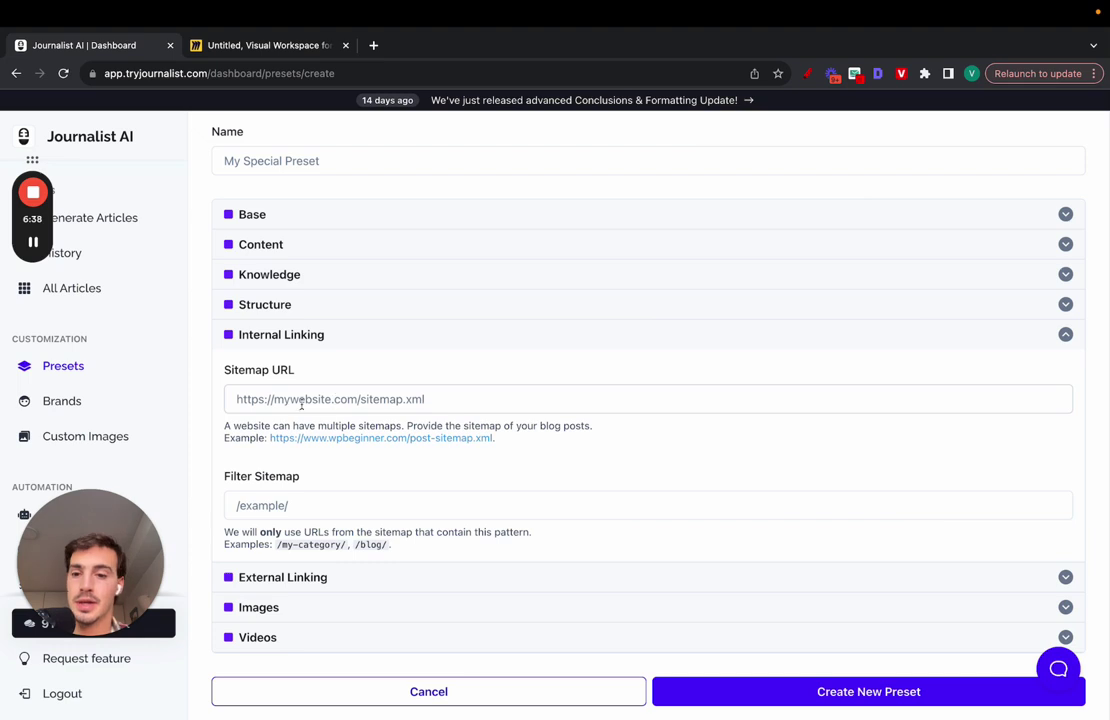
# Expand the Structure section instead of Internal Linking and sketch over it in red an article page outline with a box at its lower end
pyautogui.click(288, 337)
pyautogui.click(287, 404)
pyautogui.scroll(-2, 376, 358)
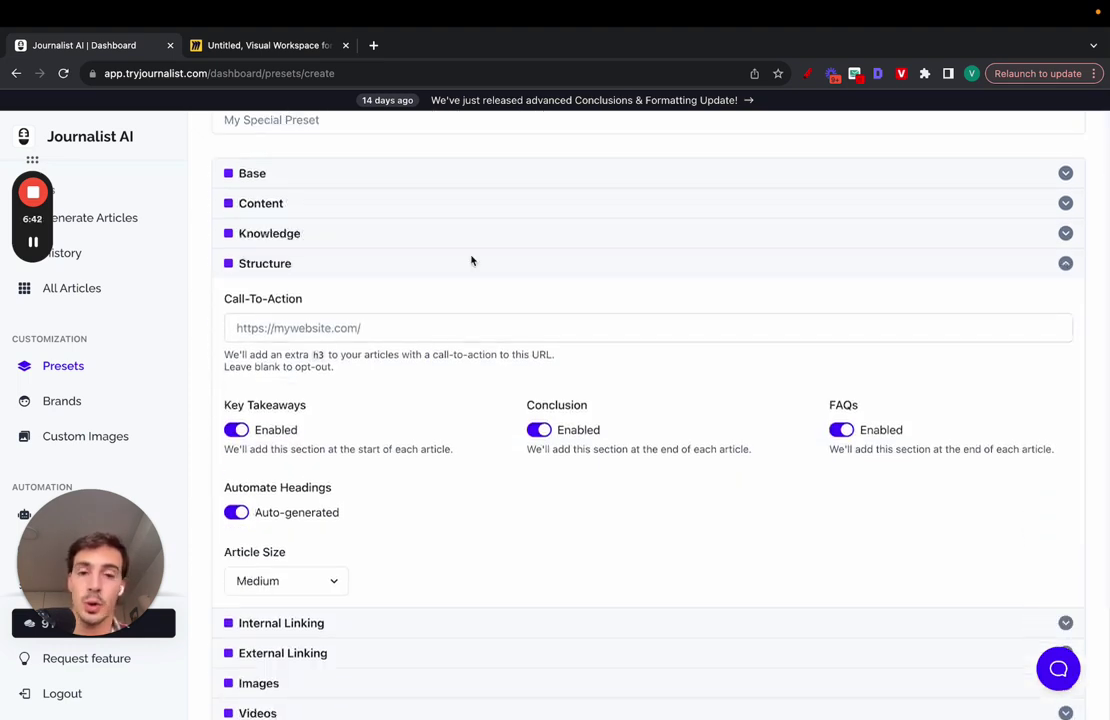
pyautogui.click(808, 73)
pyautogui.moveTo(607, 206)
pyautogui.mouseDown()
pyautogui.moveTo(867, 533)
pyautogui.moveTo(614, 172)
pyautogui.mouseUp()
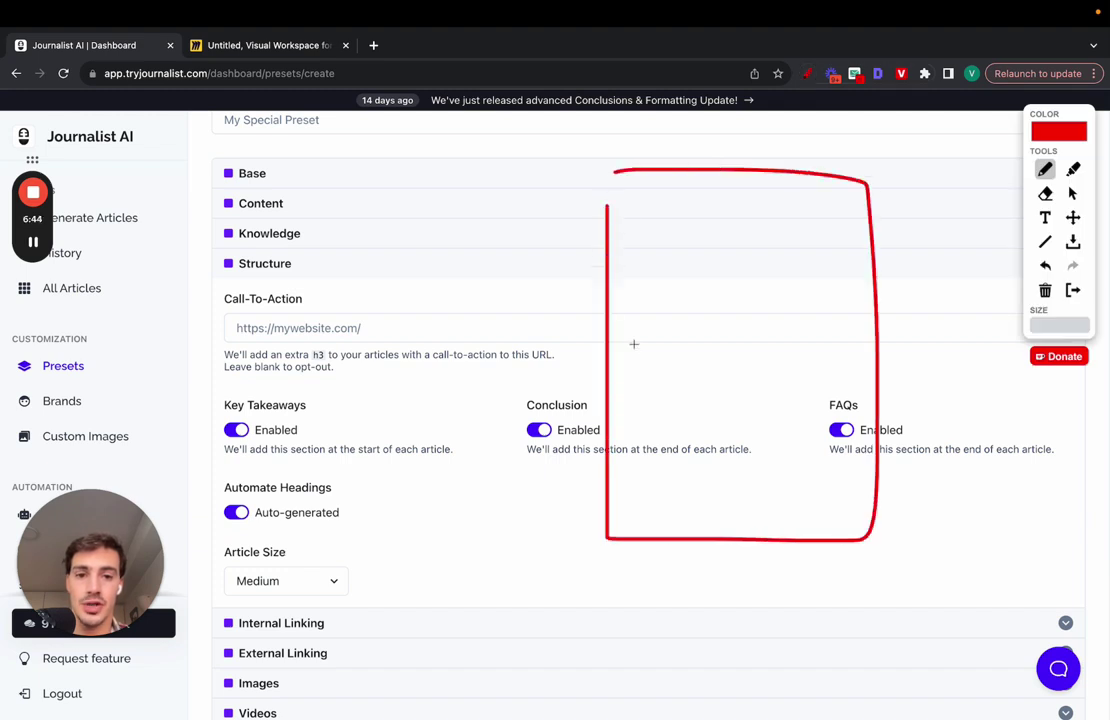
pyautogui.moveTo(634, 462)
pyautogui.mouseDown()
pyautogui.moveTo(838, 518)
pyautogui.moveTo(649, 528)
pyautogui.moveTo(636, 477)
pyautogui.mouseUp()
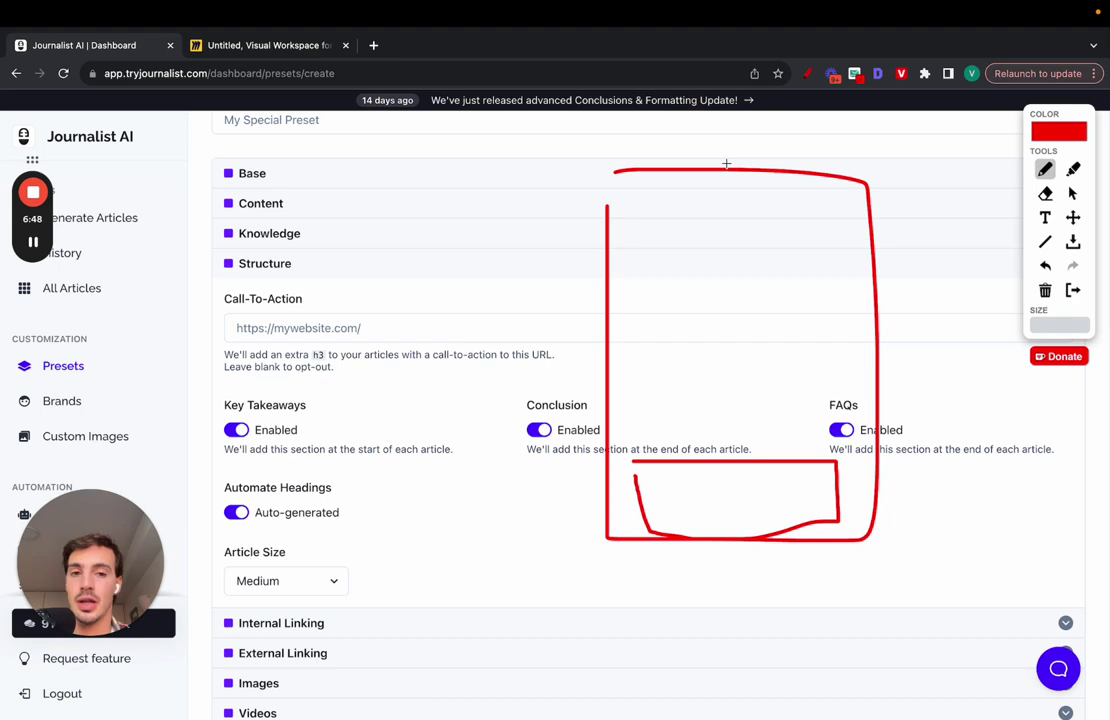
# Write G and P above the page sketch, circle its lower box and lead a line from the box to a letter S
pyautogui.moveTo(724, 164)
pyautogui.mouseDown()
pyautogui.moveTo(726, 140)
pyautogui.moveTo(714, 158)
pyautogui.moveTo(740, 163)
pyautogui.mouseUp()
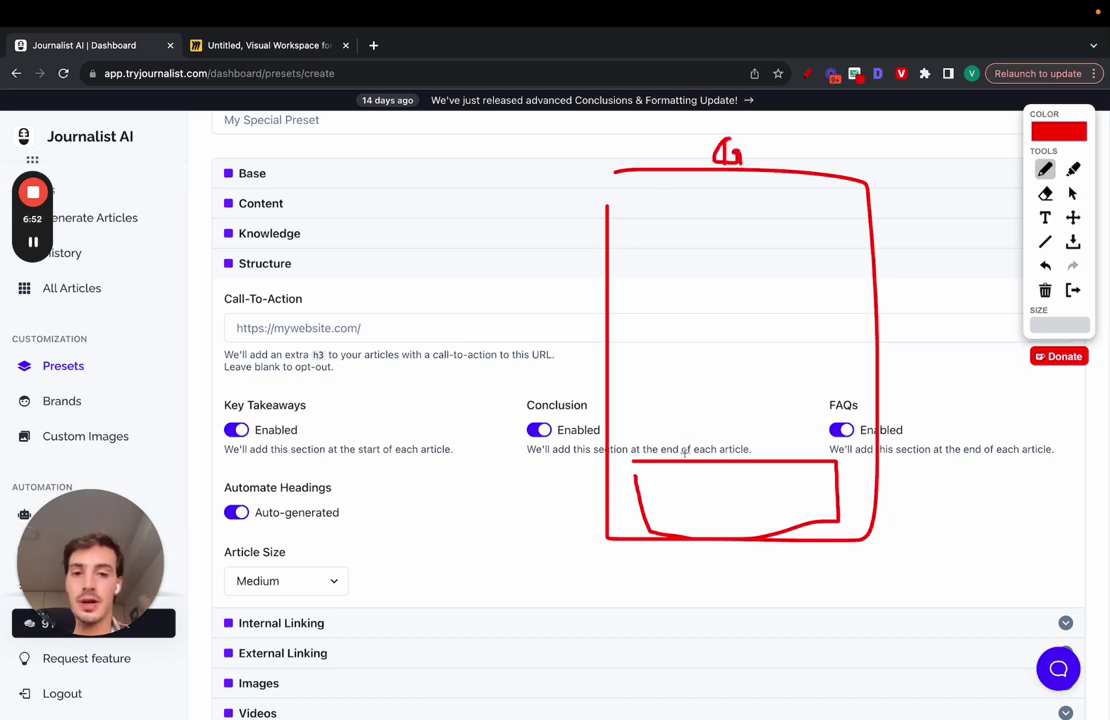
pyautogui.moveTo(647, 452)
pyautogui.mouseDown()
pyautogui.moveTo(607, 533)
pyautogui.moveTo(878, 510)
pyautogui.moveTo(716, 472)
pyautogui.mouseUp()
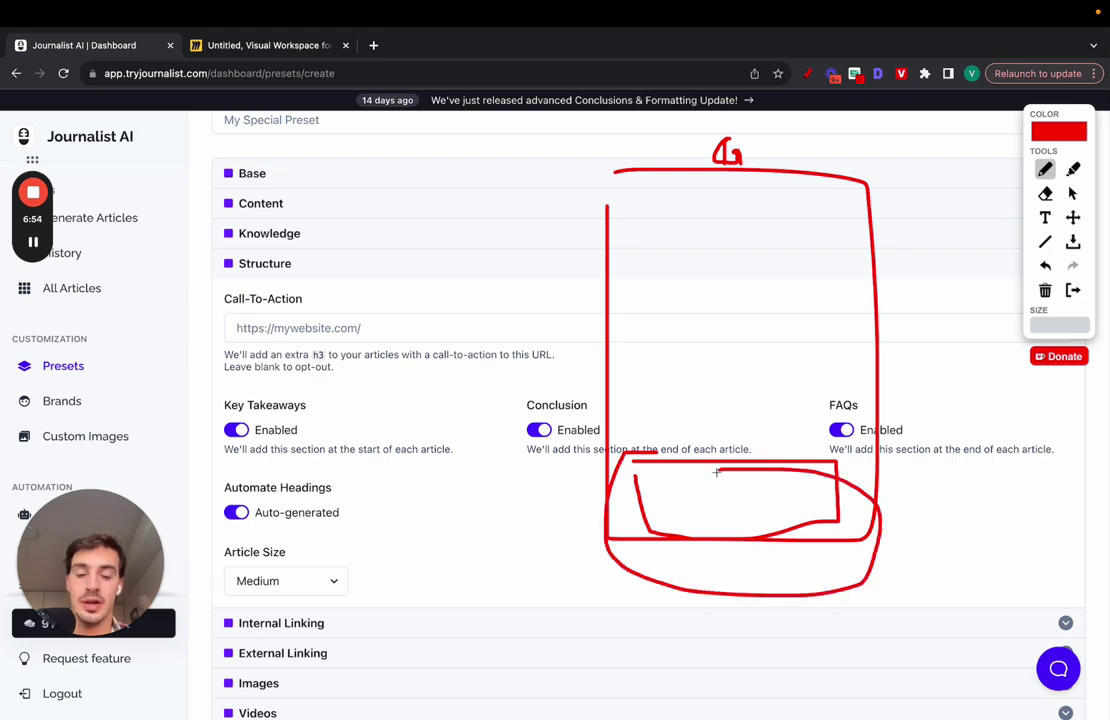
pyautogui.moveTo(700, 535); pyautogui.dragTo(557, 627)
pyautogui.moveTo(485, 618); pyautogui.dragTo(422, 658)
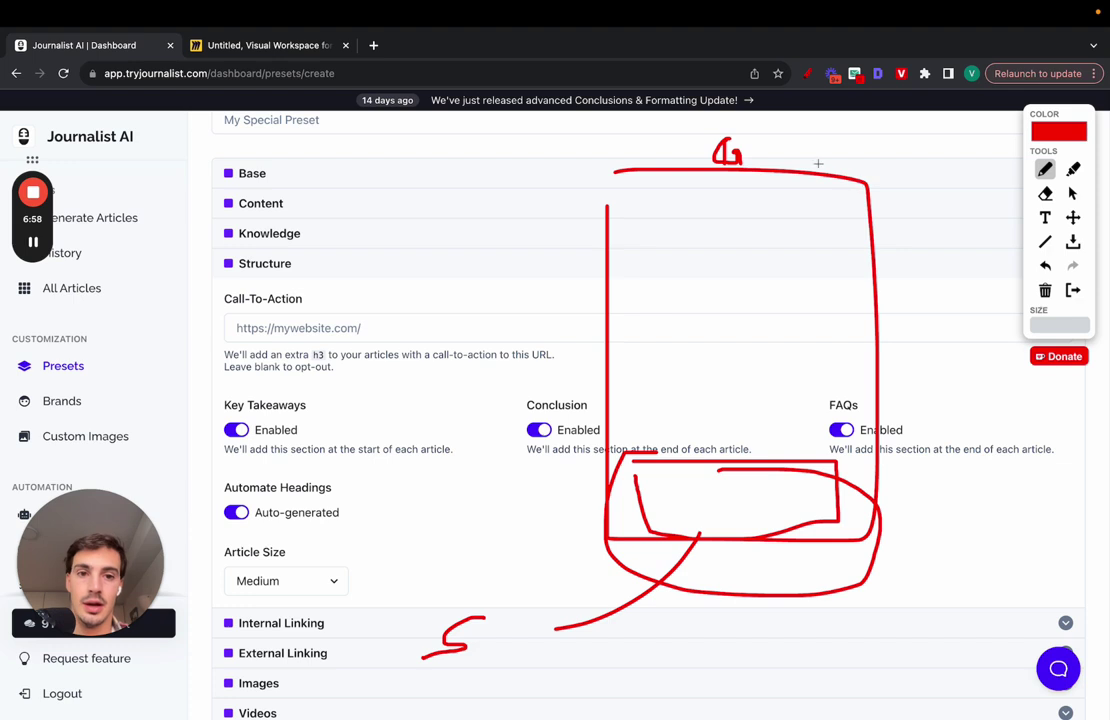
pyautogui.moveTo(816, 160); pyautogui.dragTo(818, 148)
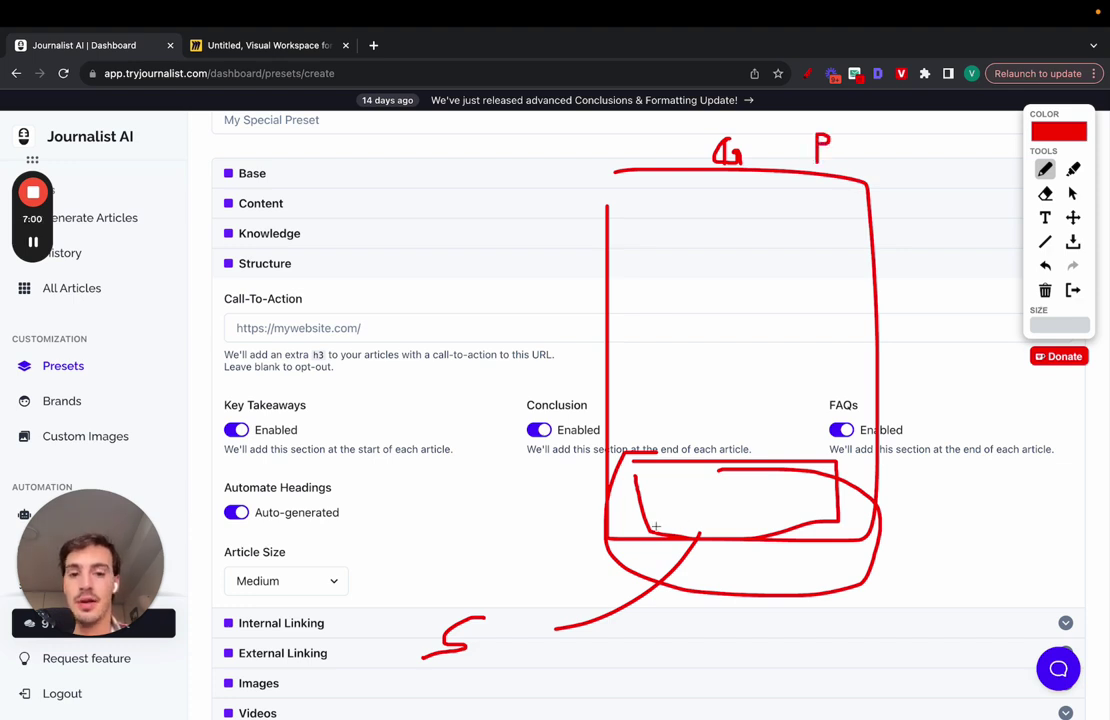
# Circle the sketch's lower box again with another line leading out, underline the Call-To-Action URL field in red and close the drawing overlay
pyautogui.moveTo(636, 455)
pyautogui.mouseDown()
pyautogui.moveTo(585, 498)
pyautogui.moveTo(858, 553)
pyautogui.moveTo(949, 586)
pyautogui.moveTo(1001, 582)
pyautogui.mouseUp()
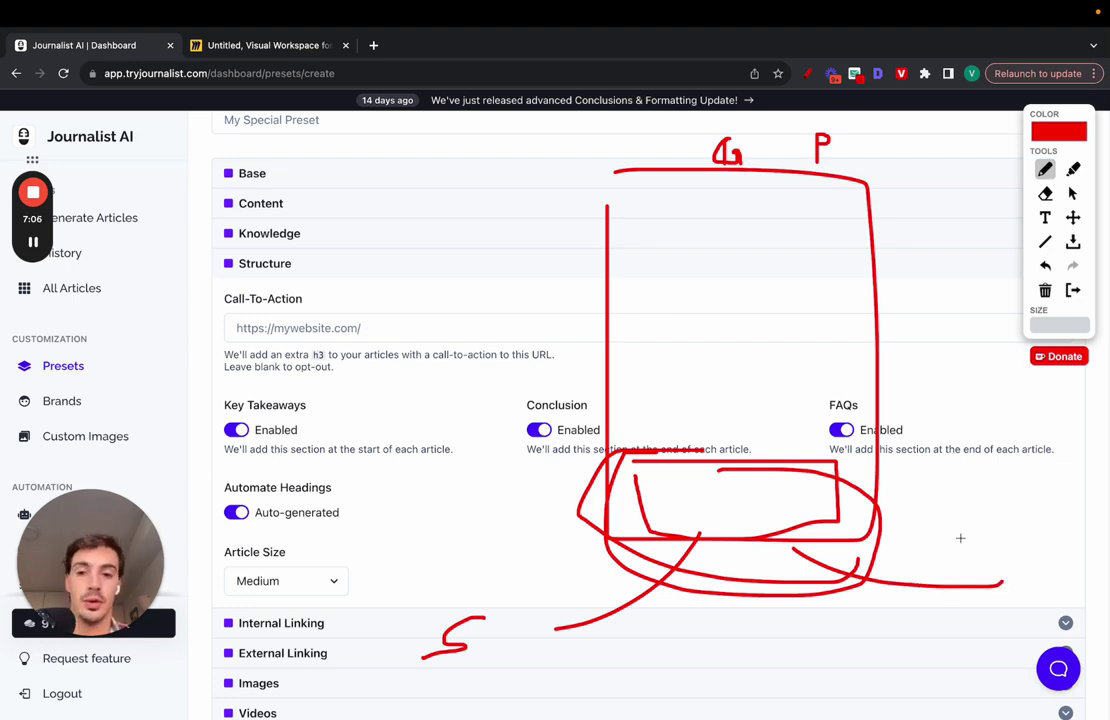
pyautogui.moveTo(229, 344); pyautogui.dragTo(375, 343)
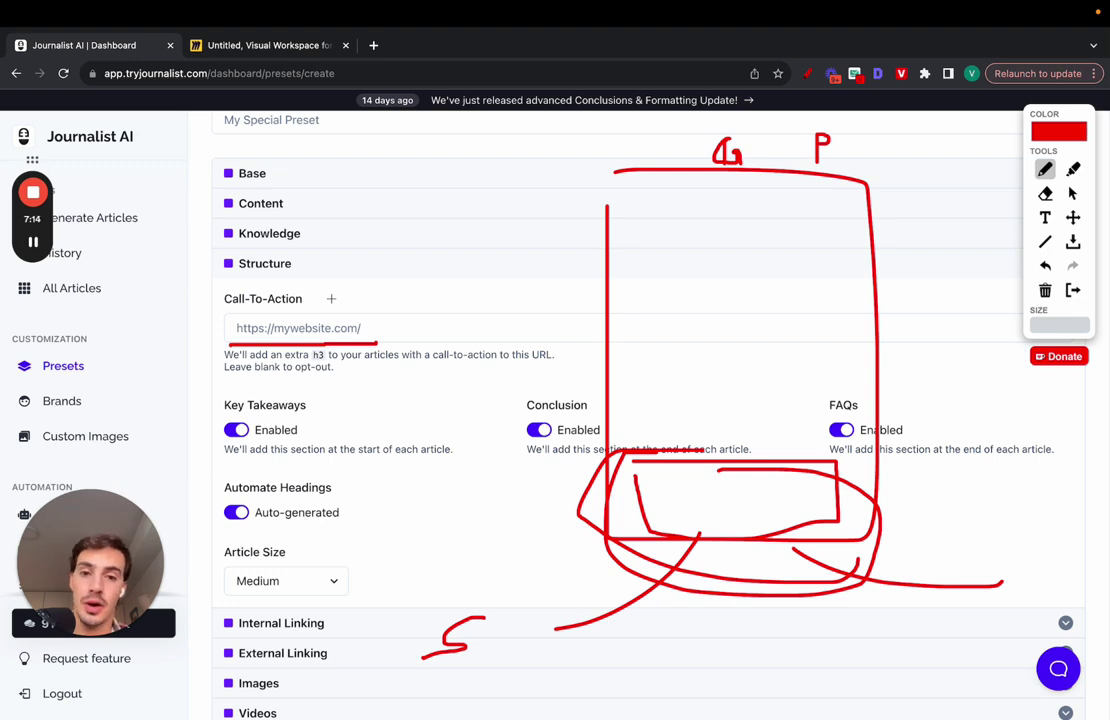
pyautogui.moveTo(731, 475)
pyautogui.mouseDown()
pyautogui.moveTo(620, 500)
pyautogui.moveTo(771, 557)
pyautogui.moveTo(855, 495)
pyautogui.moveTo(745, 450)
pyautogui.mouseUp()
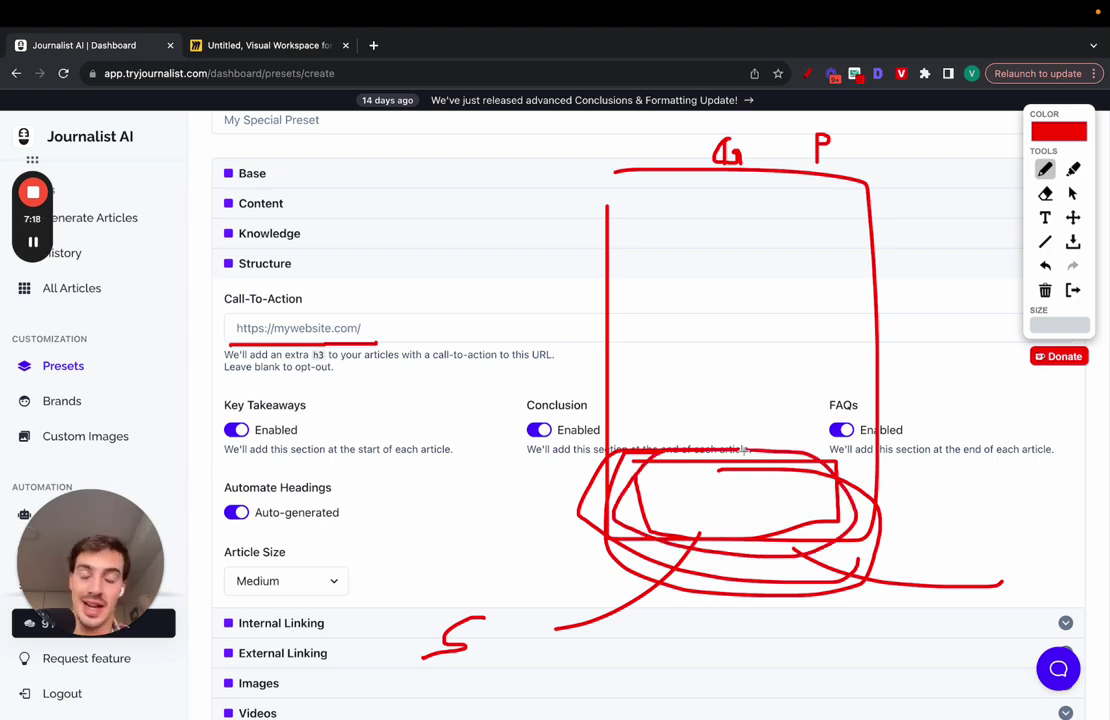
pyautogui.click(1073, 290)
# Try custom headings with only one h3 under the second and third h2, and return Automate Headings to Auto-generated
pyautogui.scroll(-2, 493, 401)
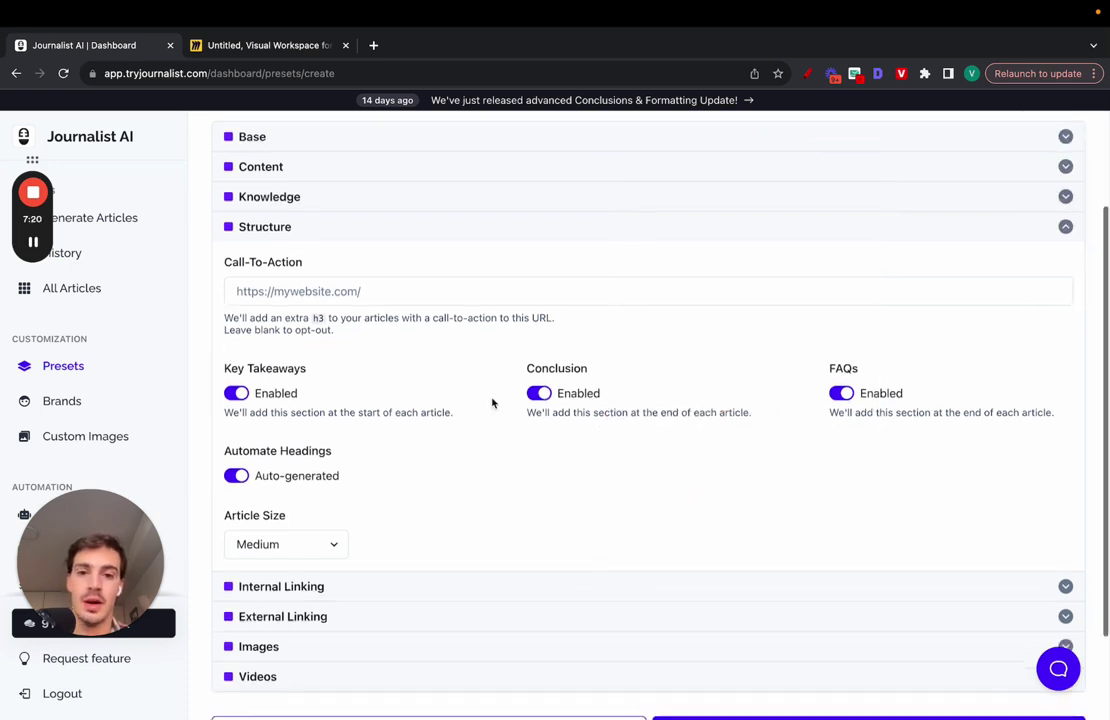
pyautogui.scroll(-1, 310, 305)
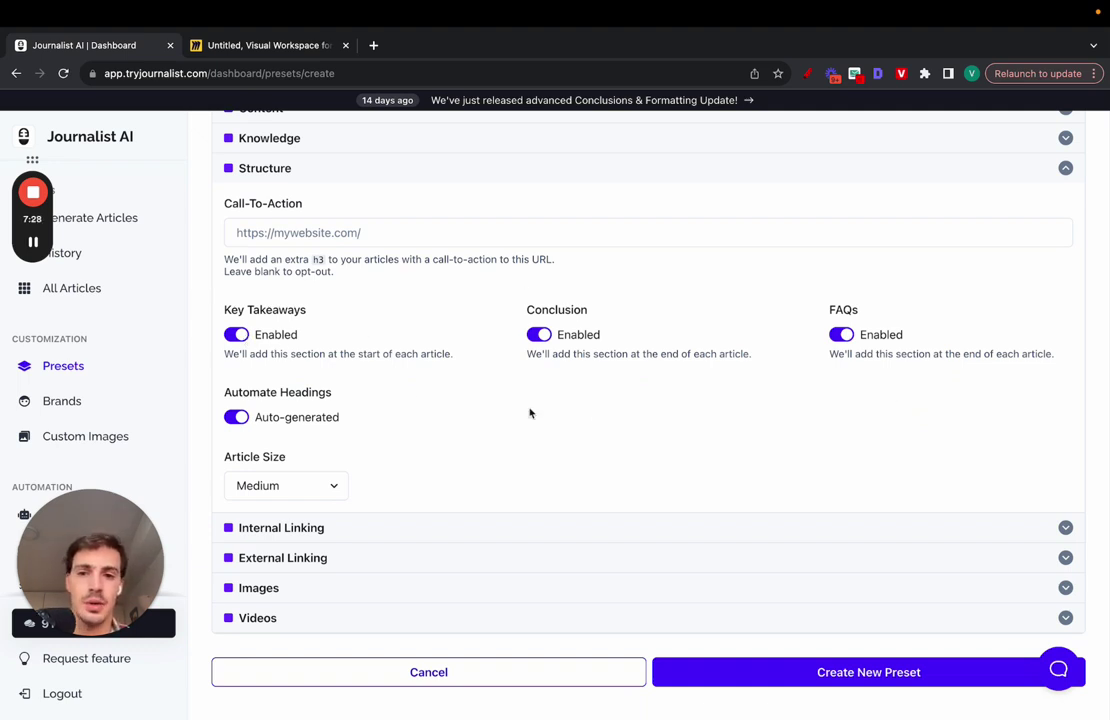
pyautogui.click(236, 417)
pyautogui.scroll(-5, 235, 420)
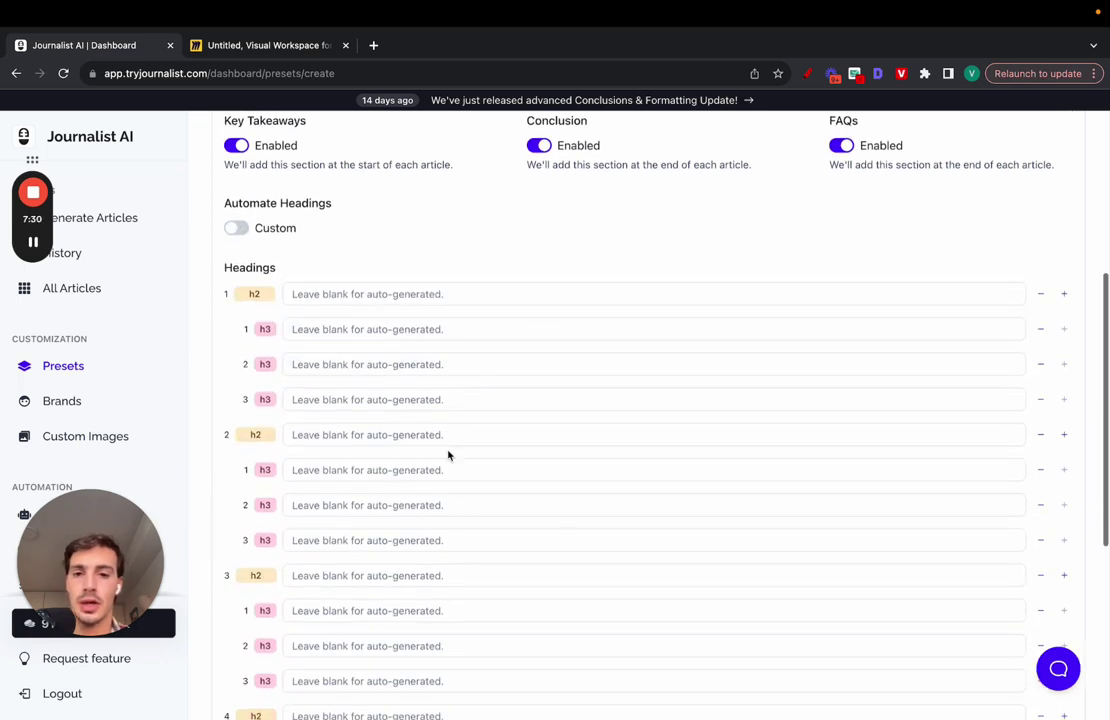
pyautogui.click(1066, 224)
pyautogui.click(1066, 224)
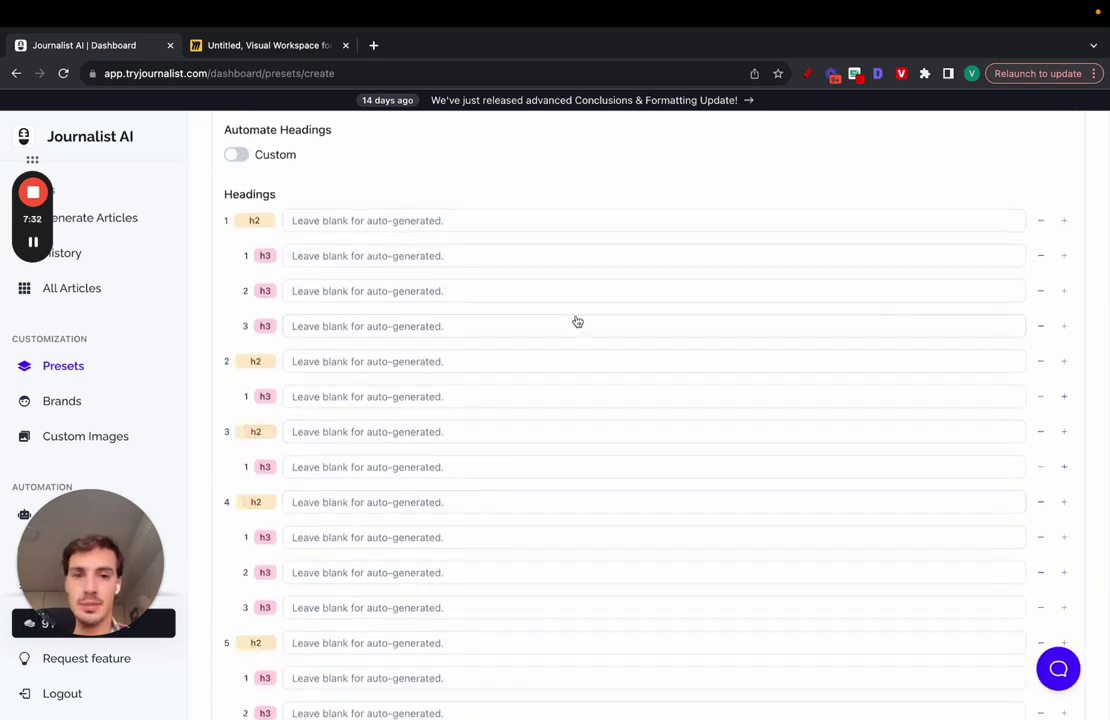
pyautogui.scroll(1, 358, 297)
pyautogui.click(236, 262)
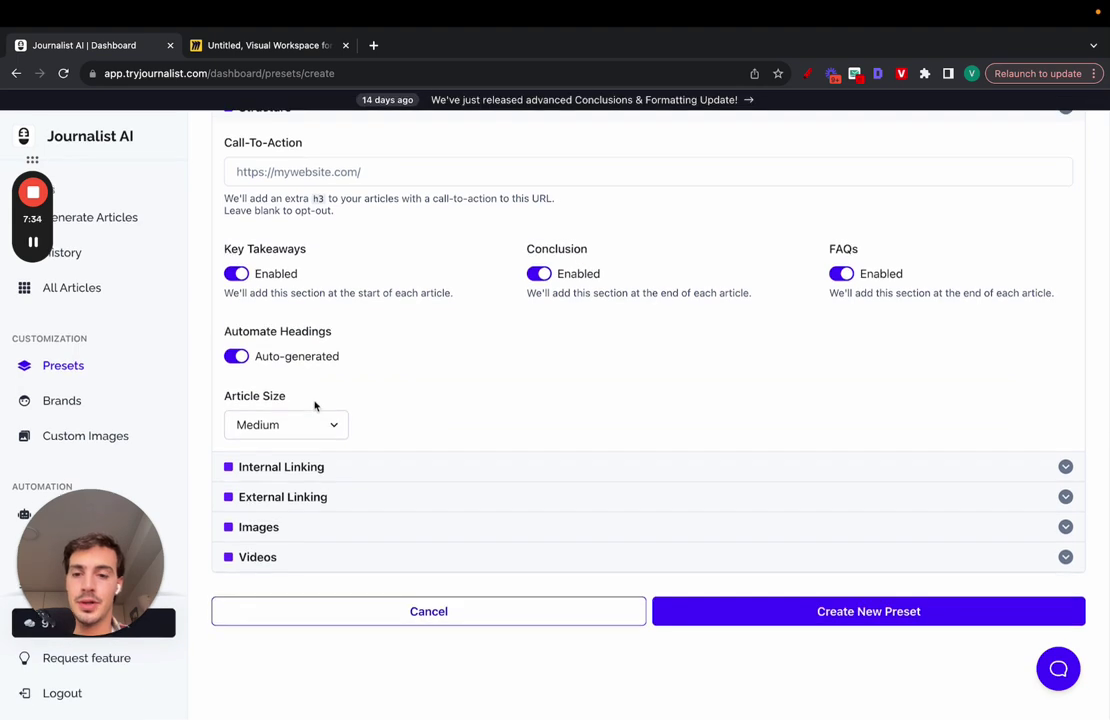
pyautogui.click(307, 426)
pyautogui.click(397, 408)
# Collapse the Structure section, expand Knowledge and enable Connect to Web
pyautogui.scroll(3, 278, 262)
pyautogui.click(278, 240)
pyautogui.click(290, 370)
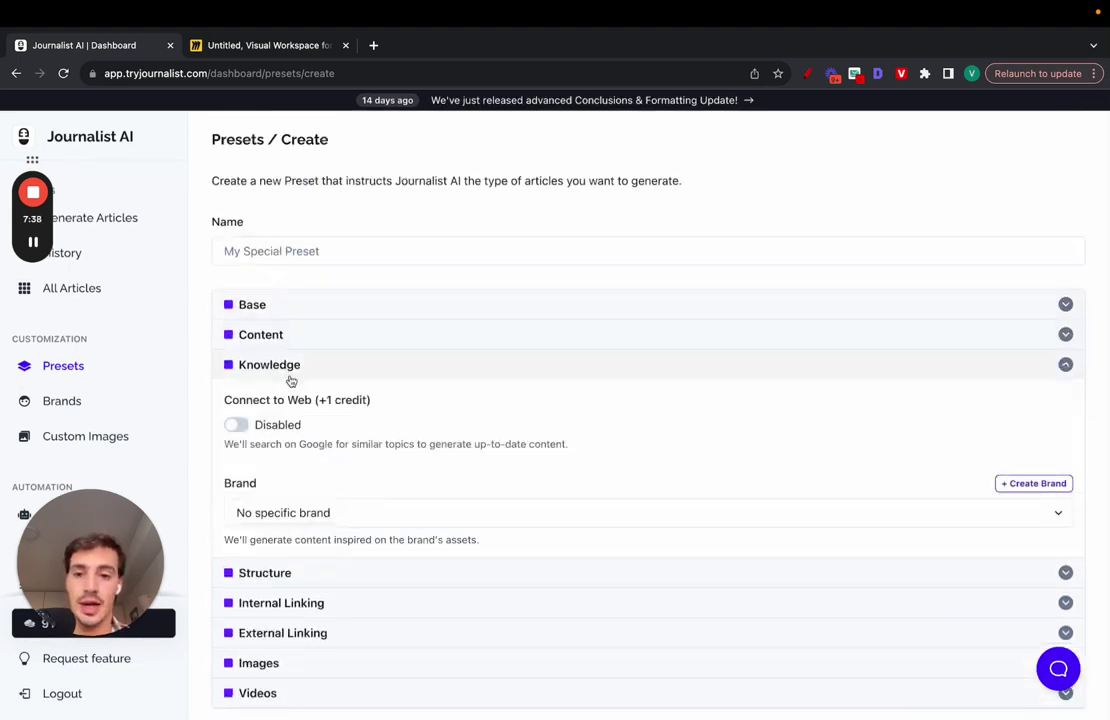
pyautogui.scroll(-2, 290, 376)
pyautogui.click(236, 350)
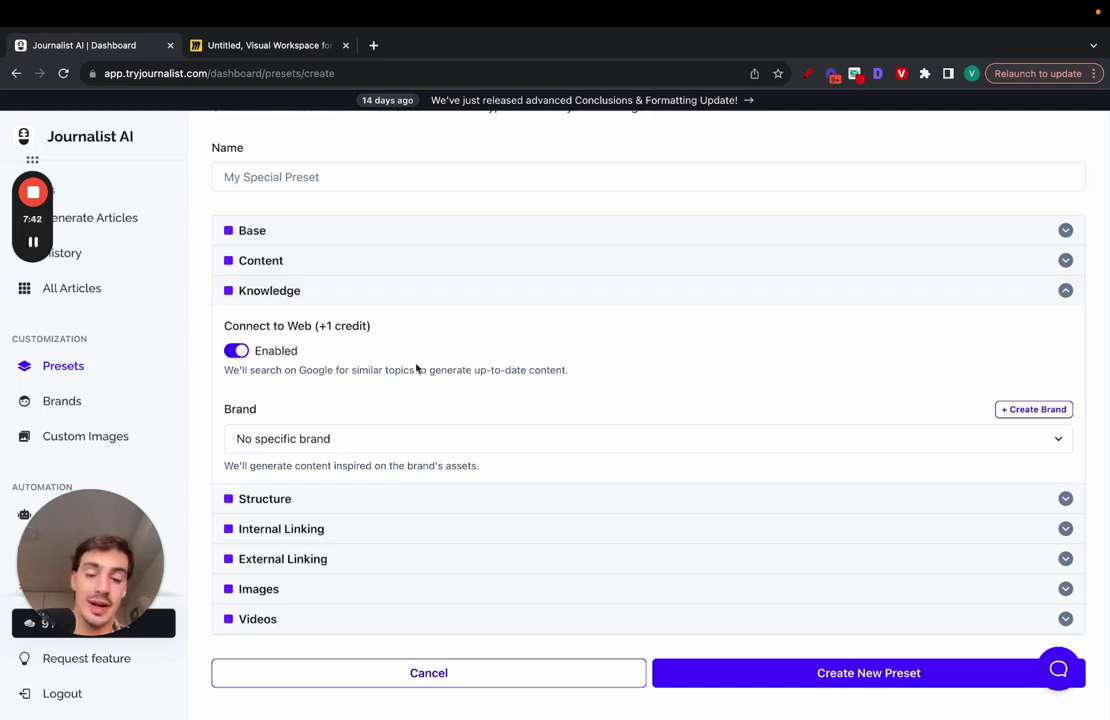
pyautogui.scroll(-1, 416, 368)
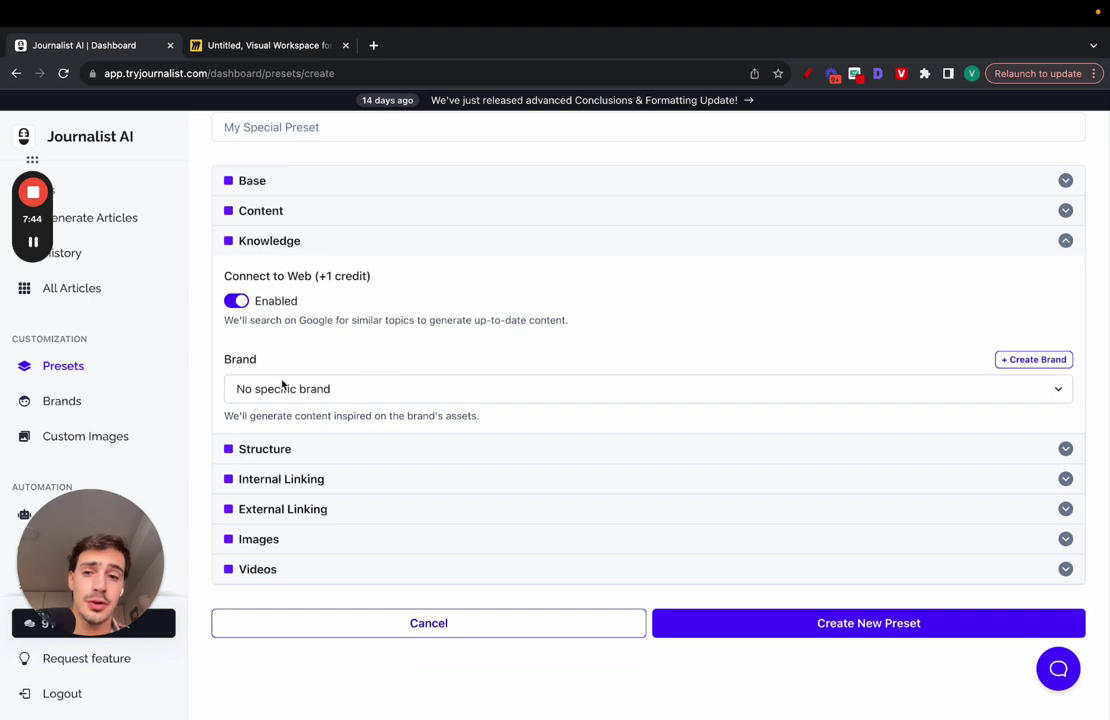
pyautogui.scroll(-1, 248, 370)
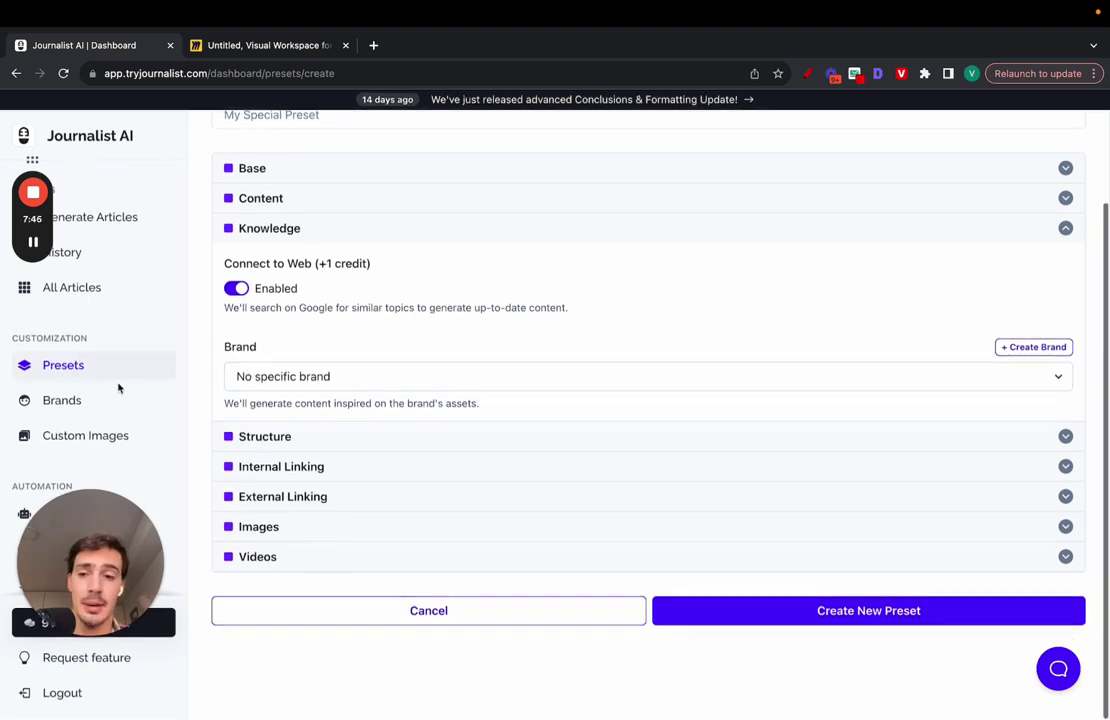
# Mark the Brands entry with a short red stroke, close the drawing overlay and collapse the Knowledge section
pyautogui.click(809, 75)
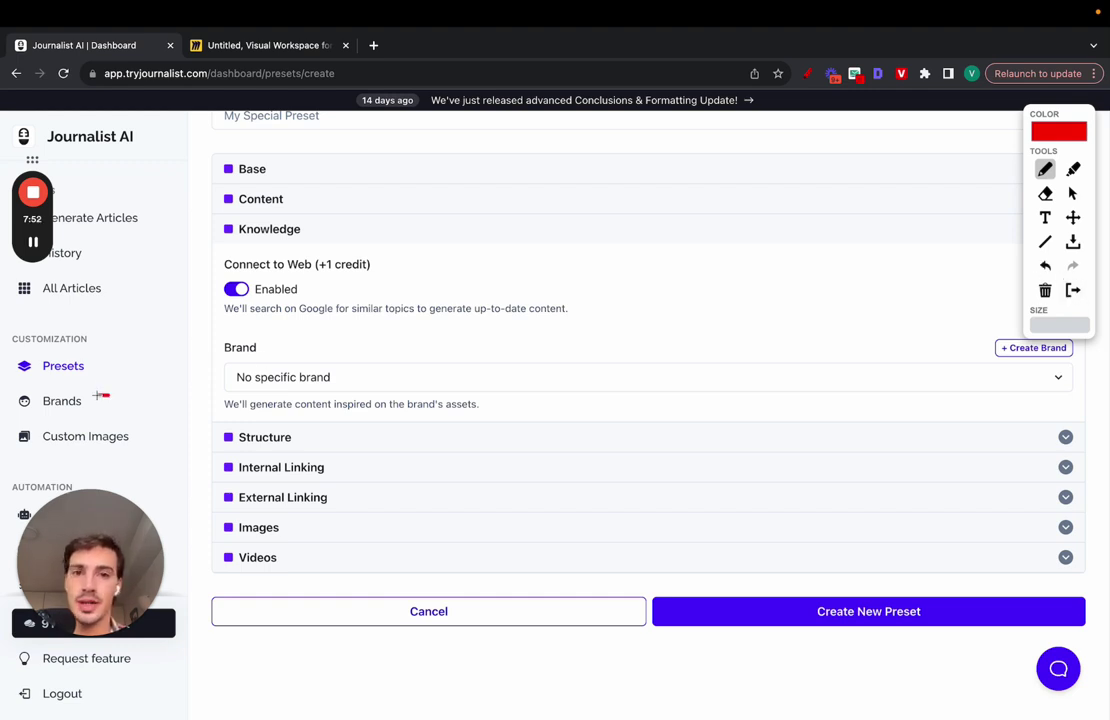
pyautogui.click(1074, 290)
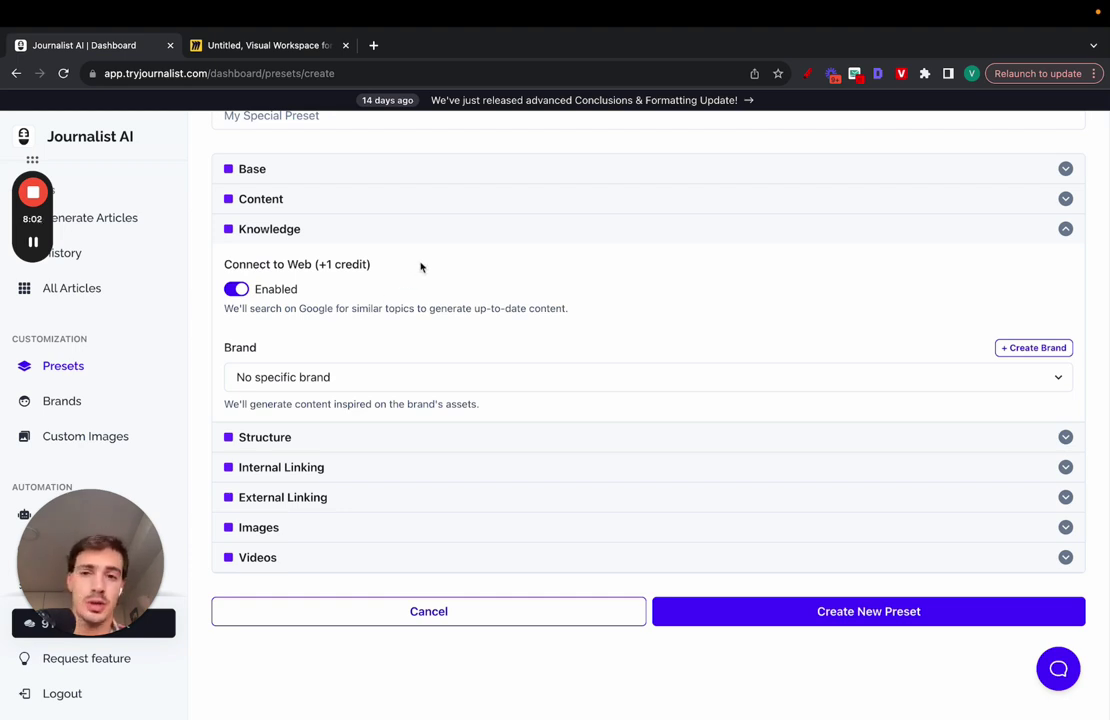
pyautogui.click(368, 237)
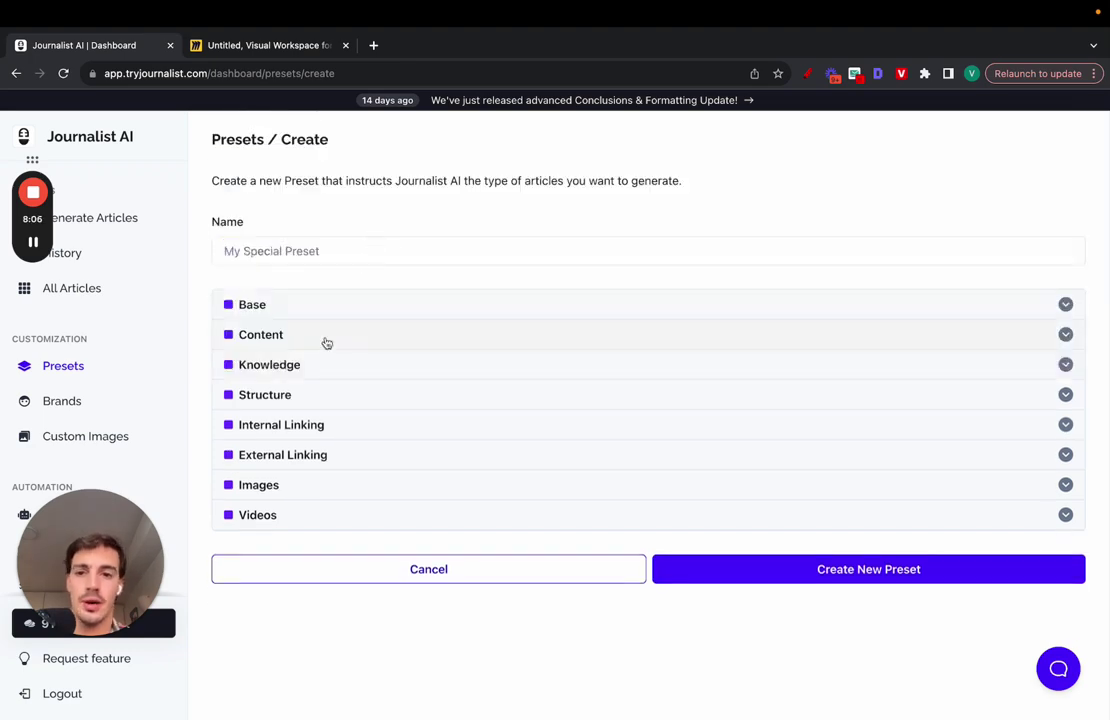
# Expand the Content section and look through the available languages, keeping English
pyautogui.click(326, 340)
pyautogui.scroll(-3, 334, 332)
pyautogui.click(368, 240)
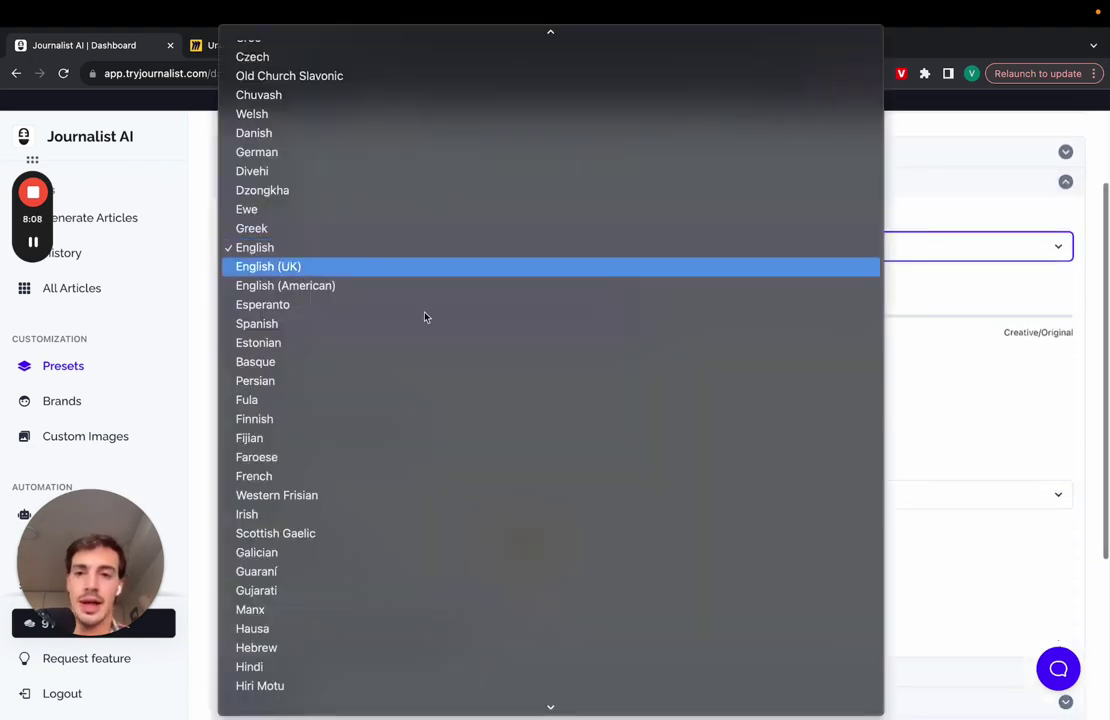
pyautogui.scroll(-10, 386, 425)
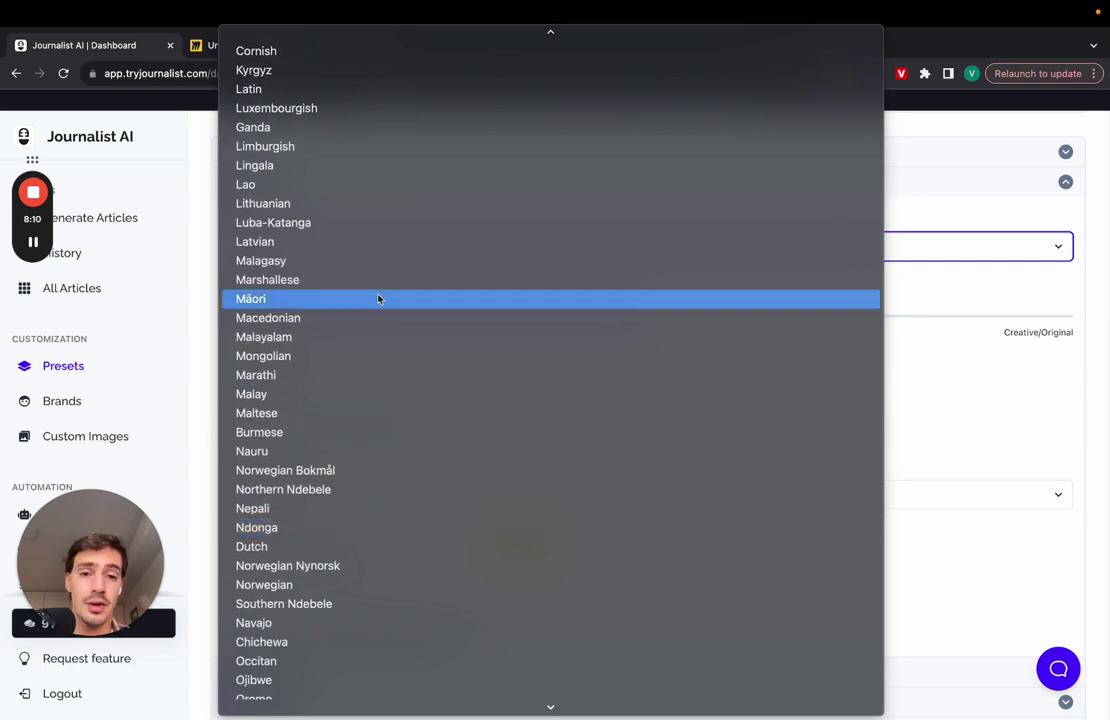
pyautogui.scroll(6, 378, 422)
pyautogui.click(984, 359)
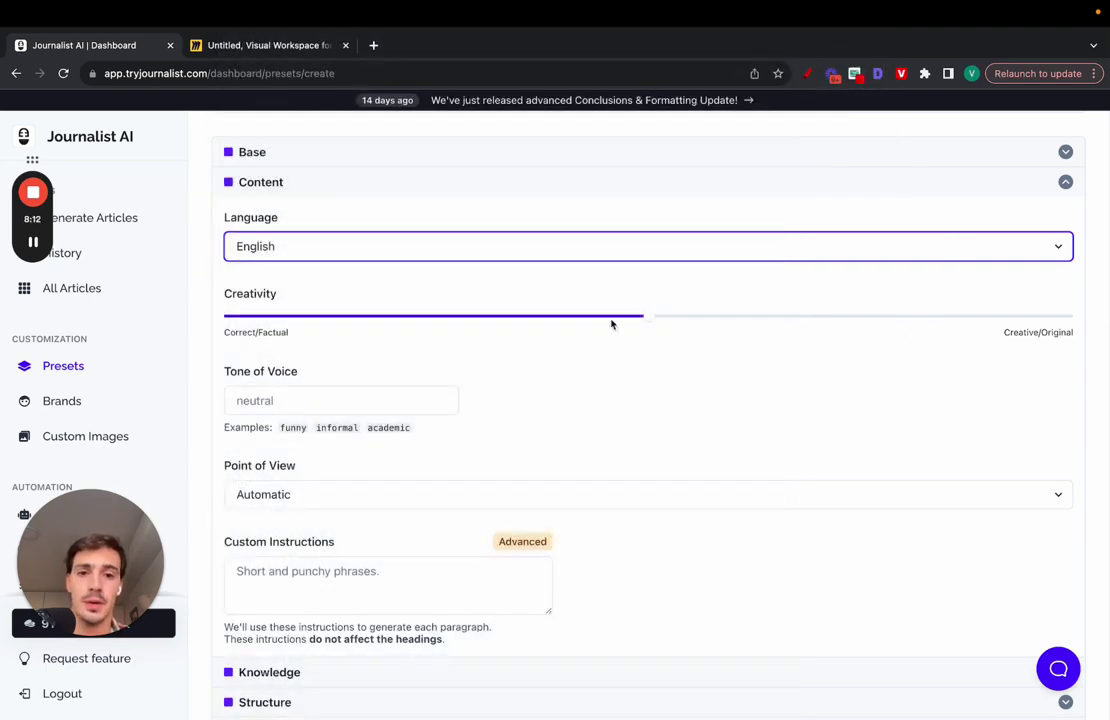
# Review the Creativity, Tone of Voice, Point of View and Custom Instructions settings, keeping Point of View on Automatic
pyautogui.moveTo(649, 318); pyautogui.dragTo(530, 327)
pyautogui.scroll(-1, 322, 401)
pyautogui.scroll(-1, 396, 400)
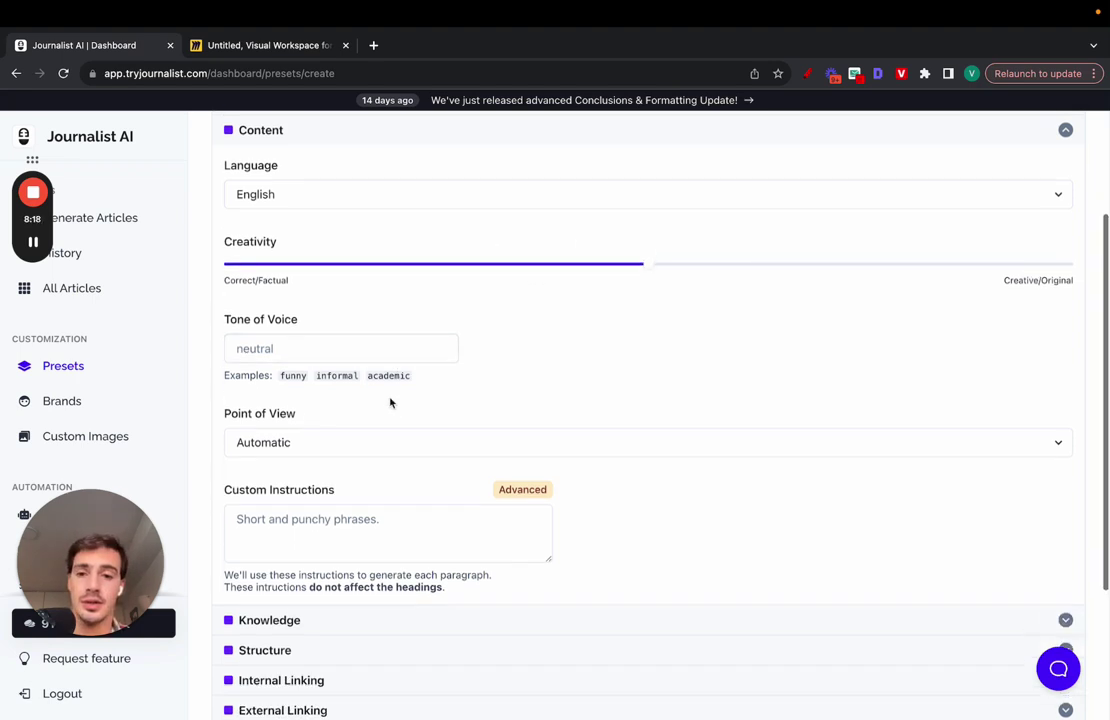
pyautogui.scroll(-3, 311, 369)
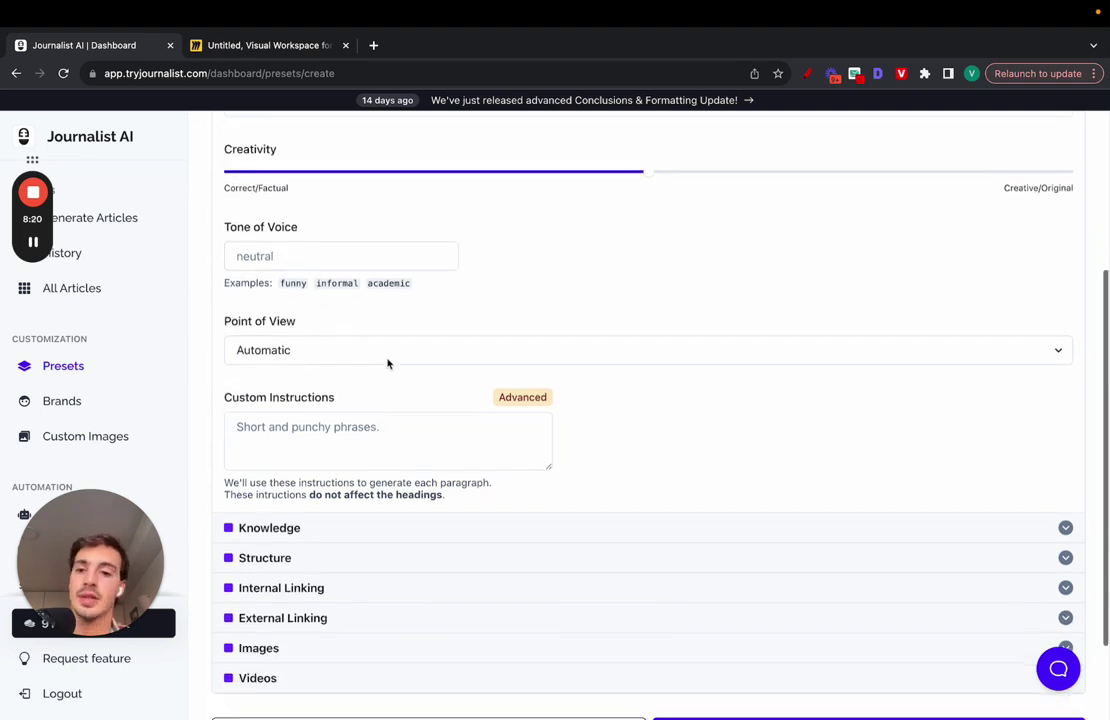
pyautogui.click(388, 358)
pyautogui.click(431, 316)
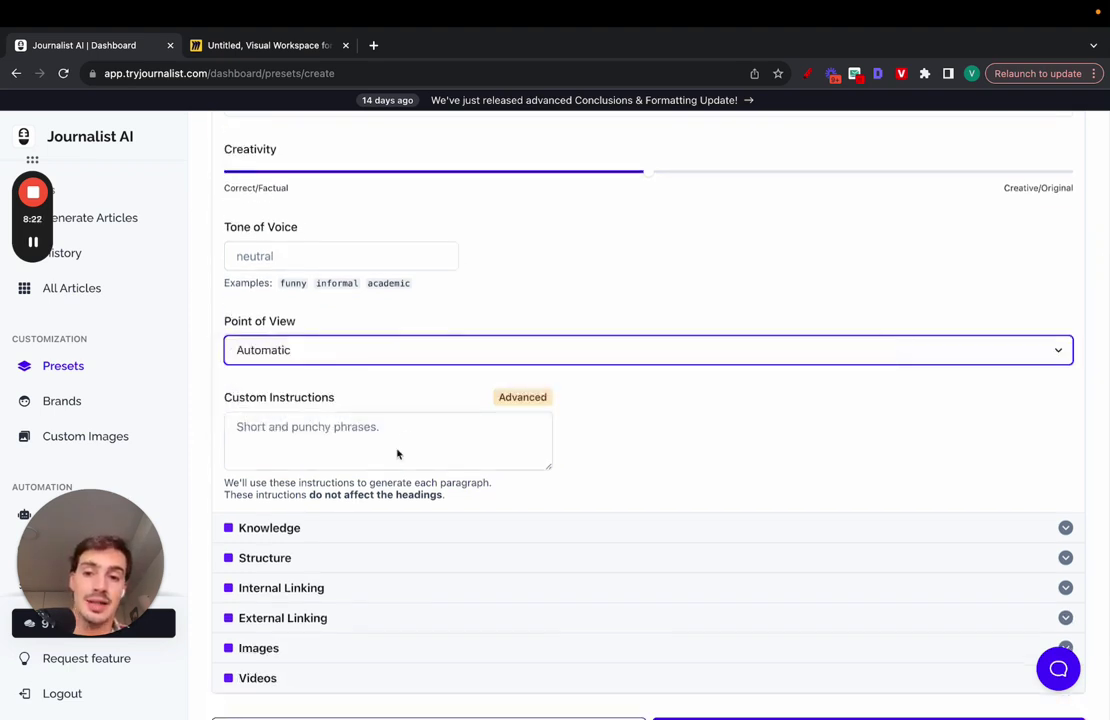
# Collapse Content, look through the Generation Mode options in the Base section while keeping Description, and collapse Base again
pyautogui.scroll(5, 399, 431)
pyautogui.click(326, 311)
pyautogui.click(336, 316)
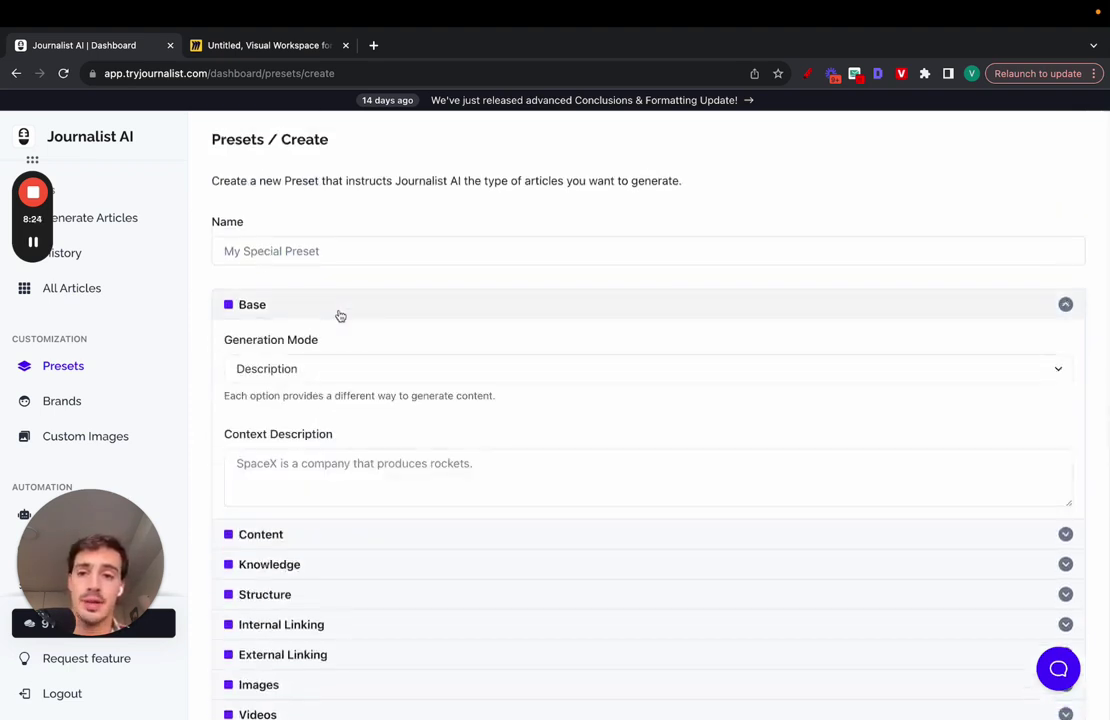
pyautogui.click(340, 369)
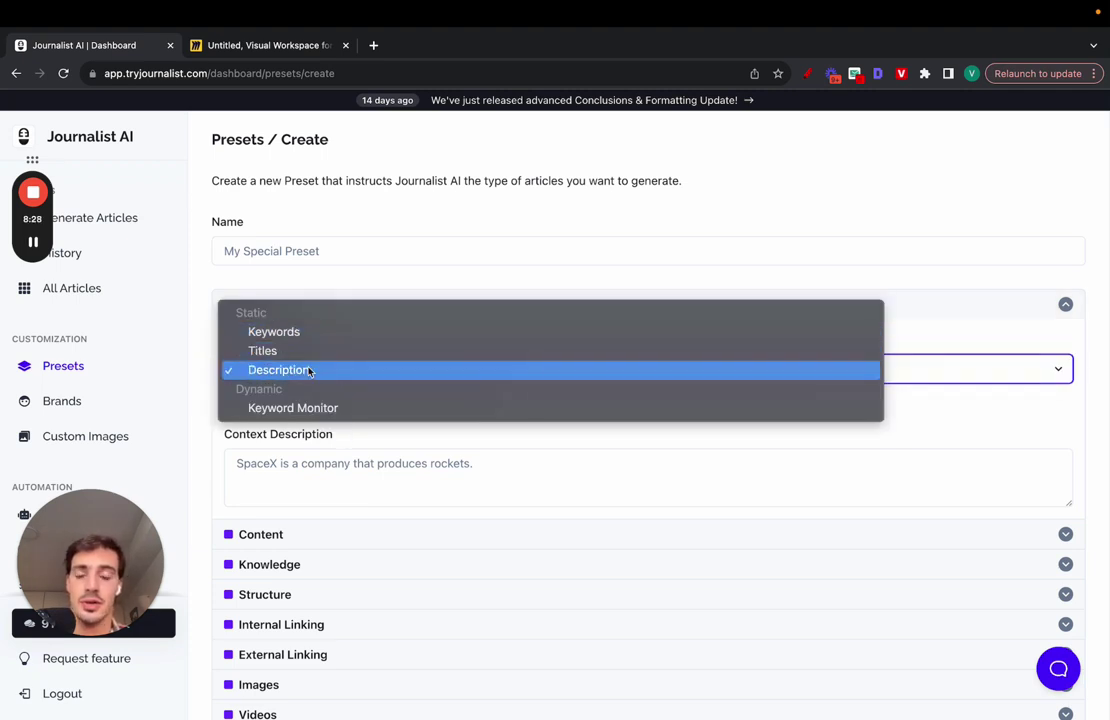
pyautogui.click(310, 370)
pyautogui.scroll(-1, 401, 319)
pyautogui.click(390, 281)
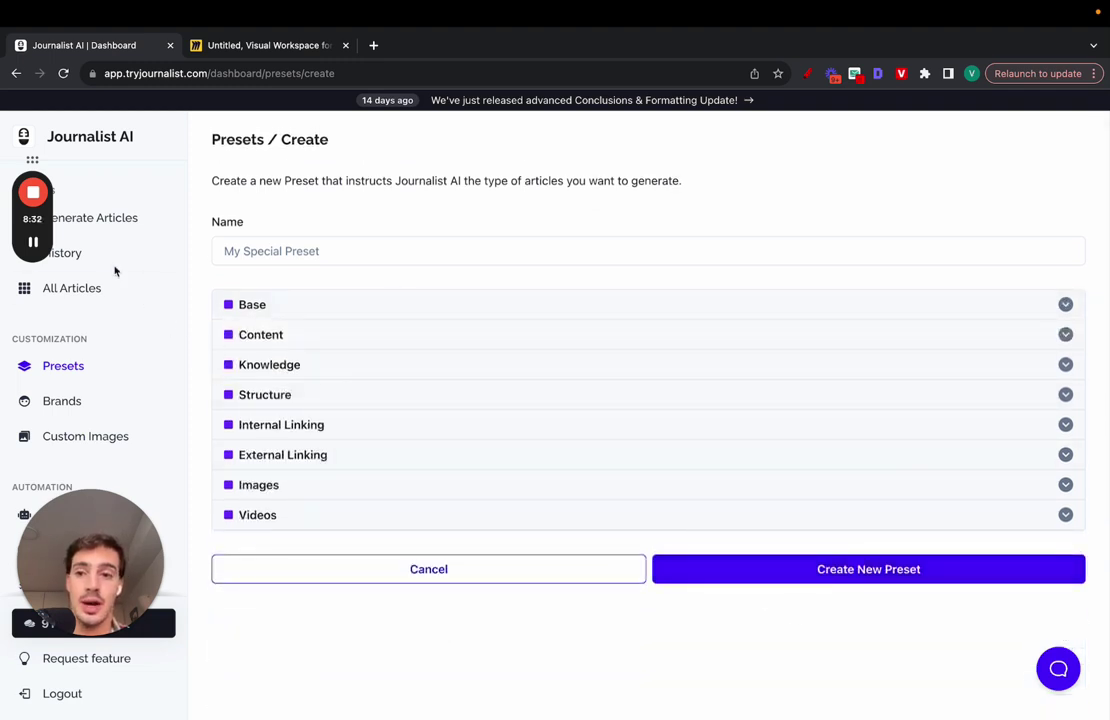
# Open Generate Articles in Advanced mode and load My Dog Grooming Preset
pyautogui.click(130, 222)
pyautogui.click(572, 242)
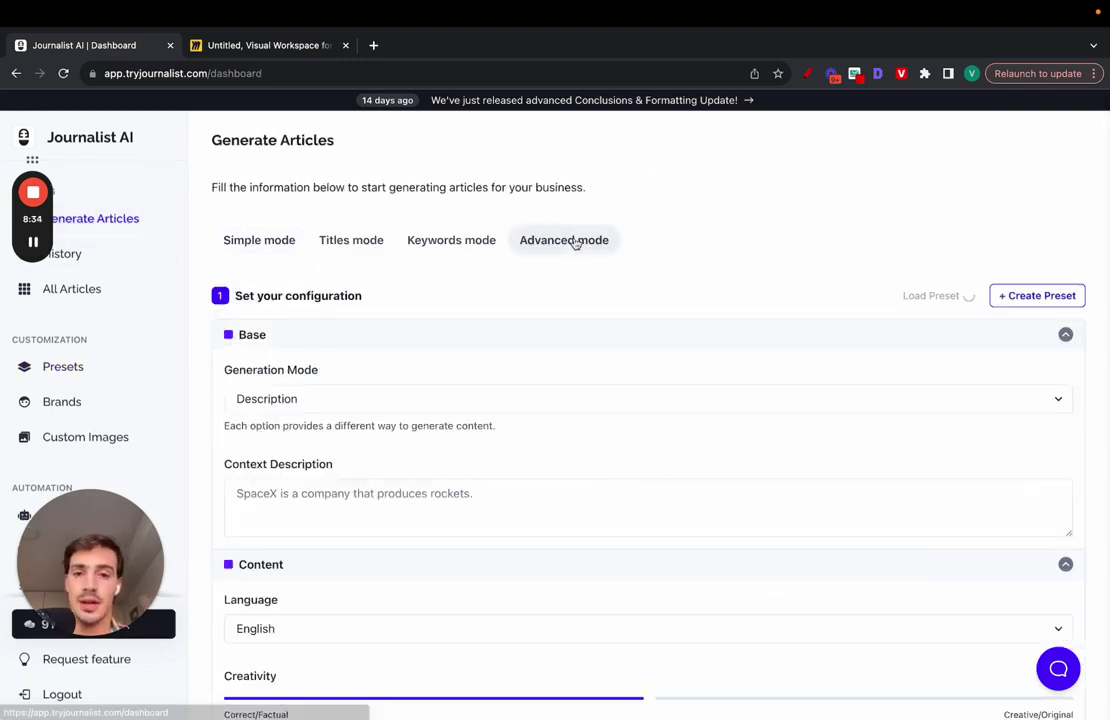
pyautogui.click(912, 300)
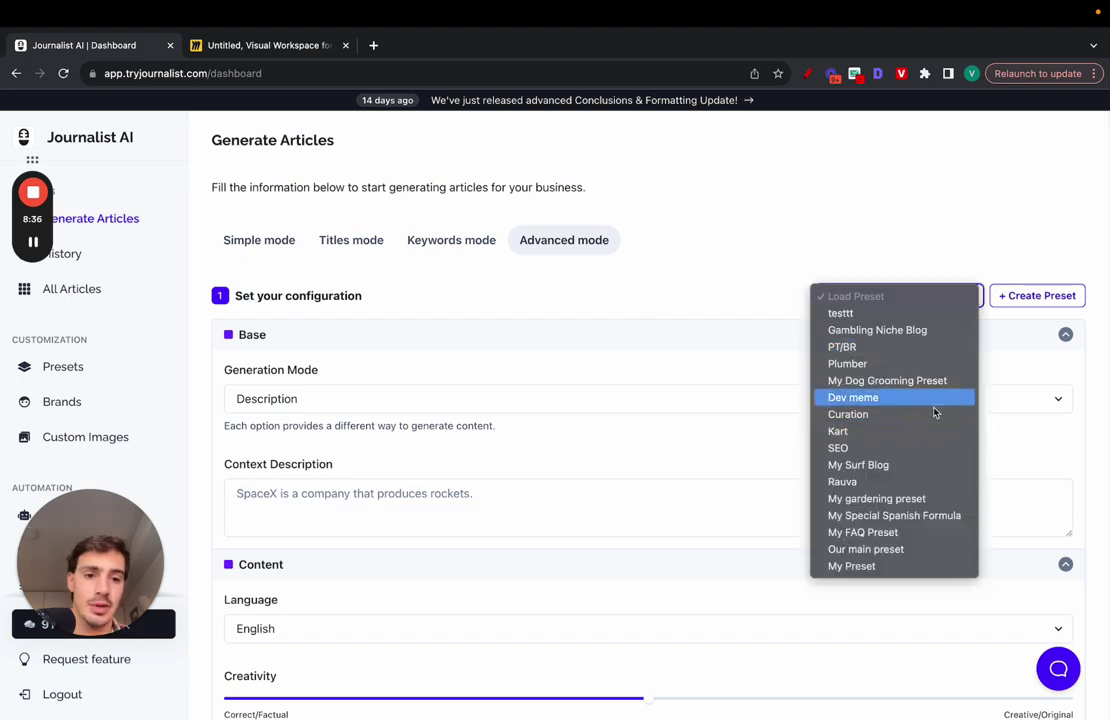
pyautogui.click(892, 381)
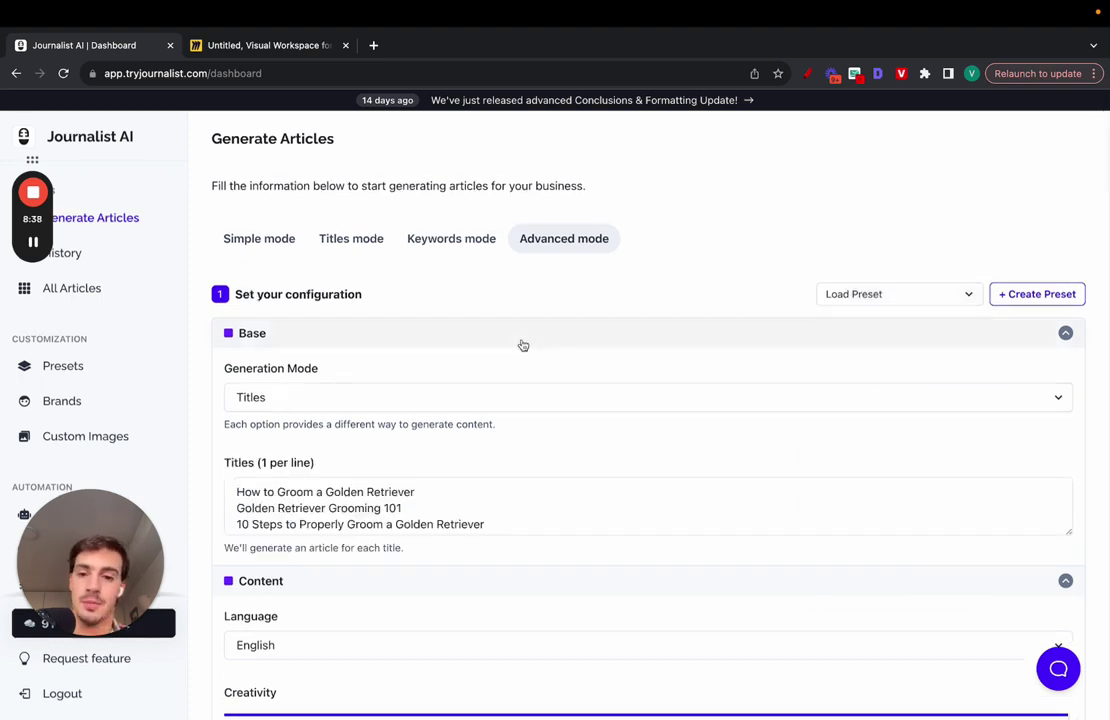
# Review the loaded preset's settings and set the number of articles to generate to 150
pyautogui.scroll(-3, 523, 344)
pyautogui.scroll(-10, 522, 345)
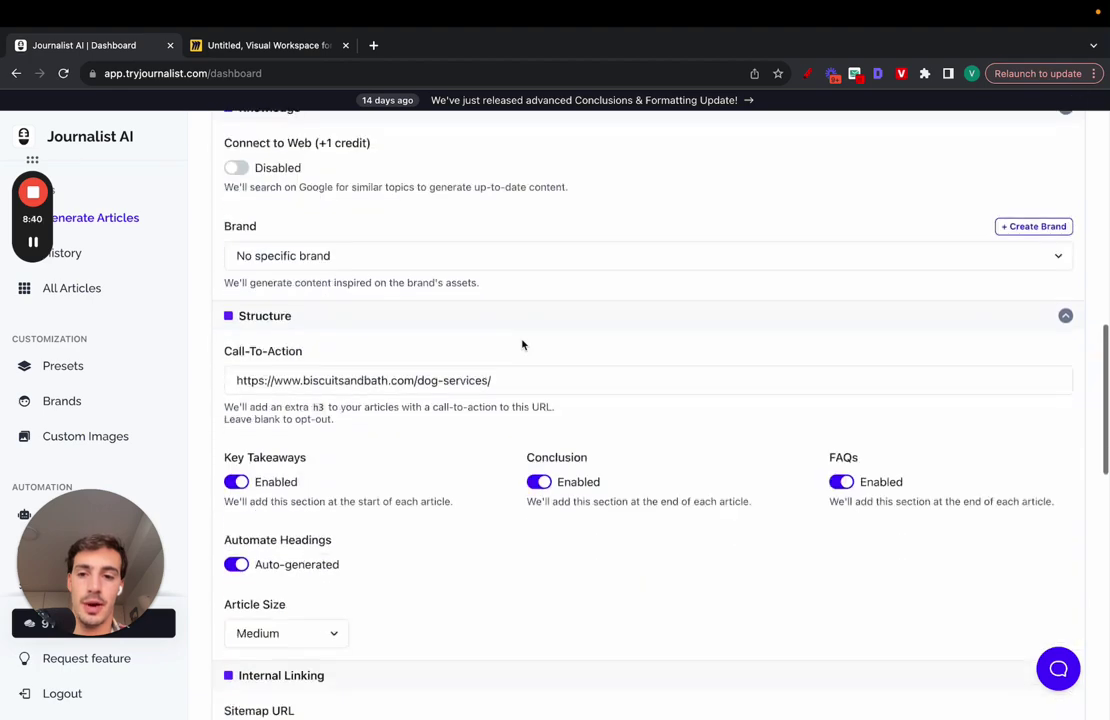
pyautogui.scroll(-10, 522, 345)
pyautogui.click(478, 614)
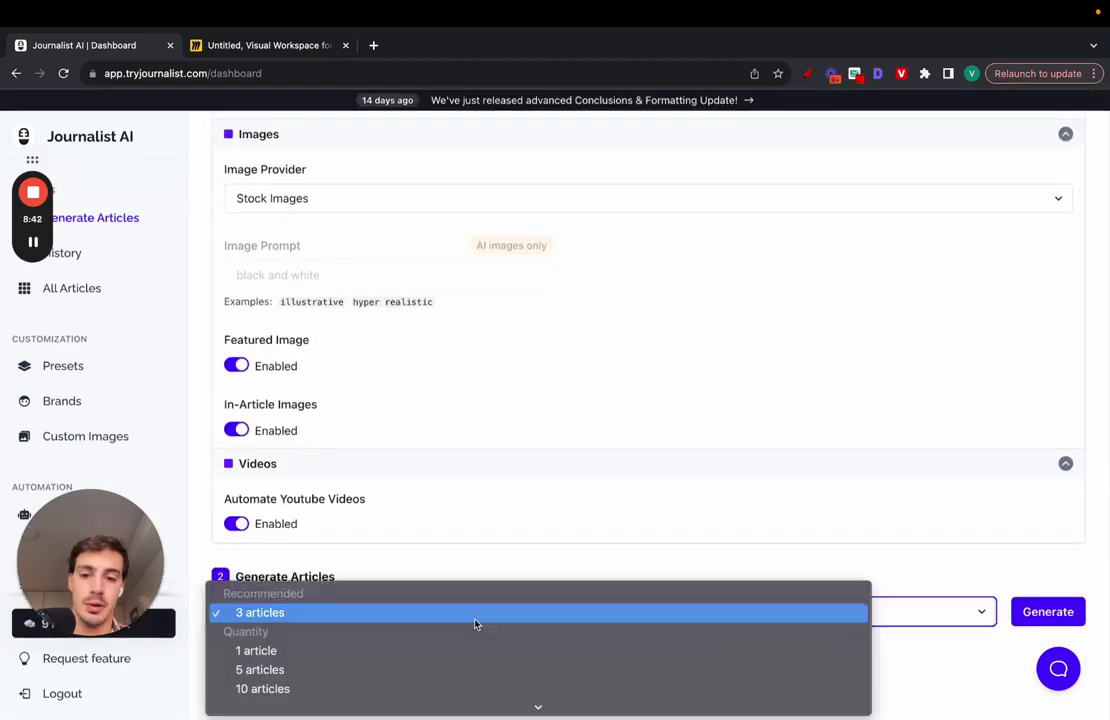
pyautogui.click(438, 686)
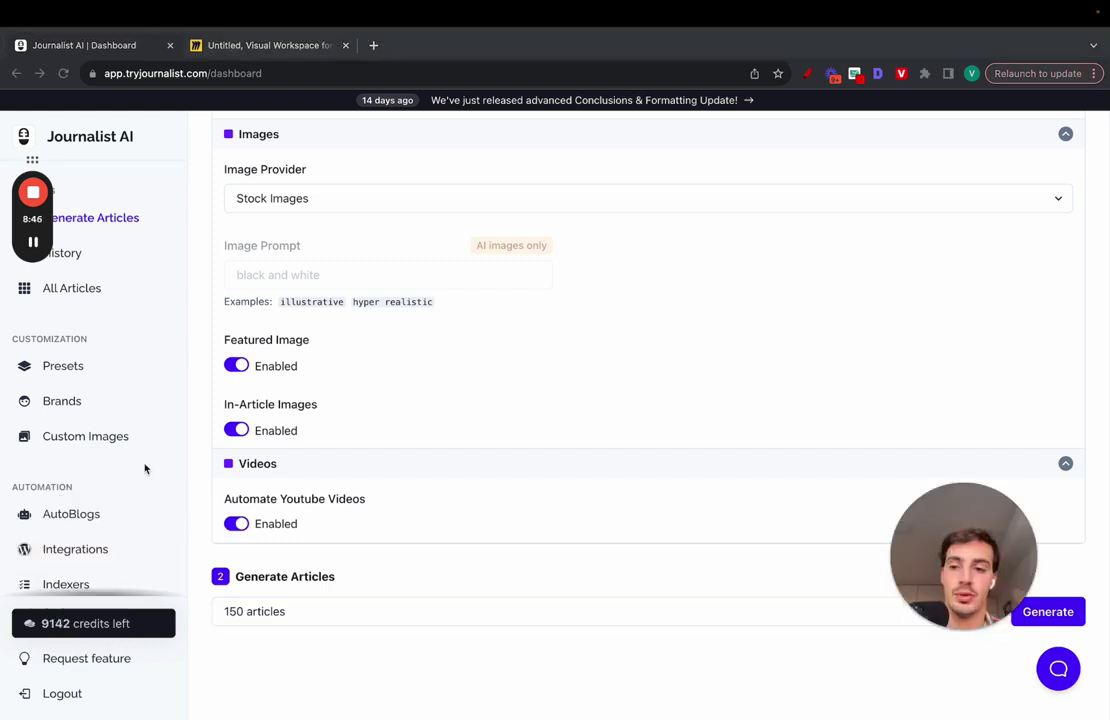
# Start a new AutoBlog and choose My Dog Grooming Preset as its preset
pyautogui.click(110, 516)
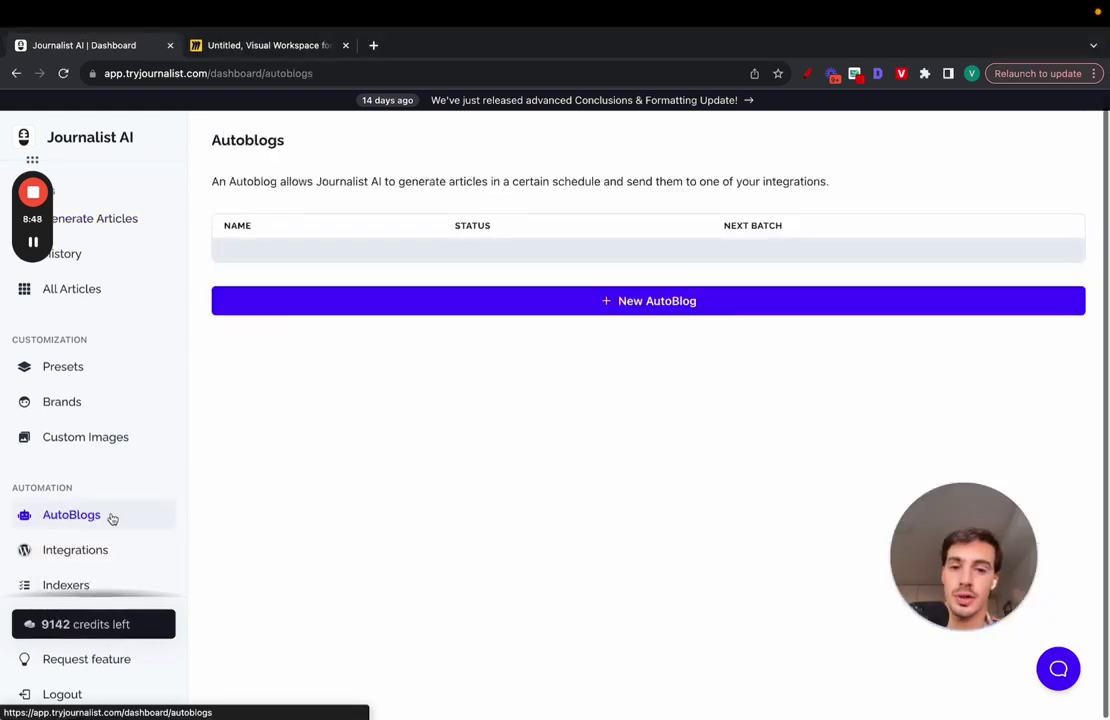
pyautogui.click(554, 308)
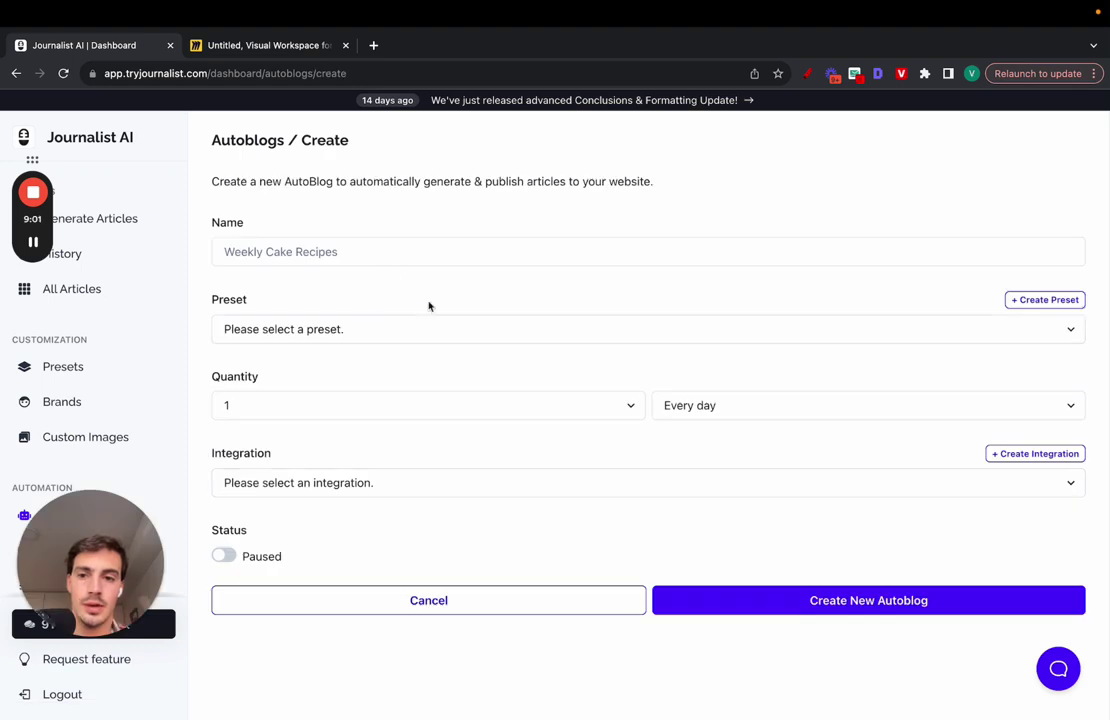
pyautogui.click(331, 322)
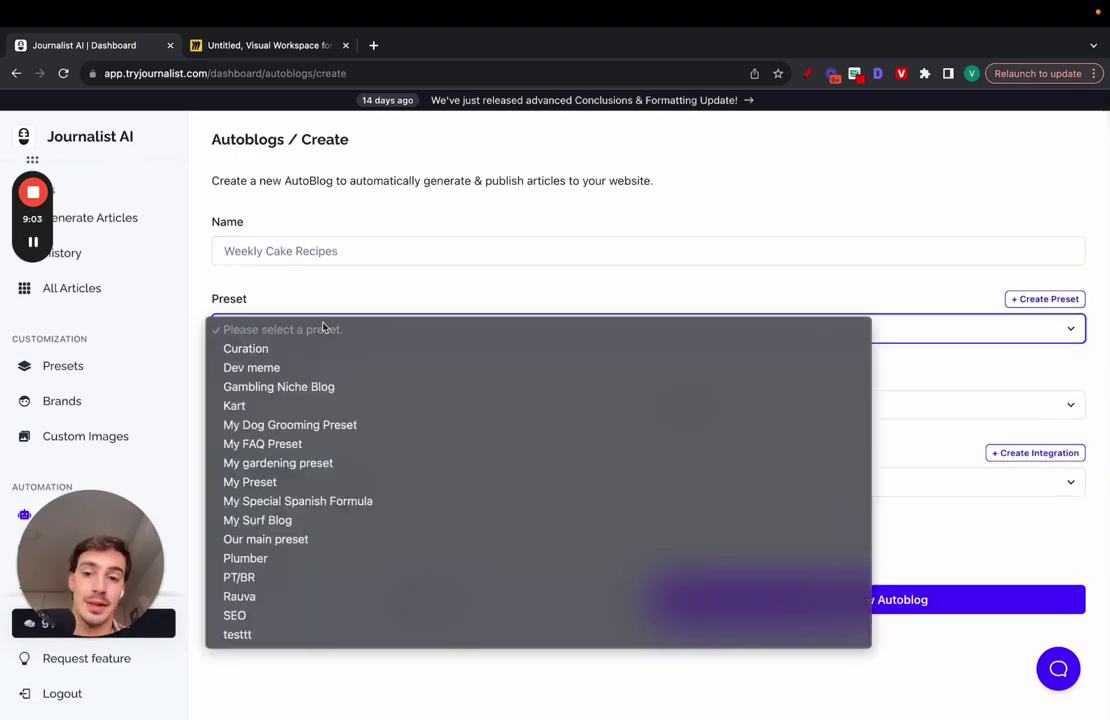
pyautogui.click(310, 425)
# Set the AutoBlog's quantity to 5 articles every week
pyautogui.click(342, 408)
pyautogui.click(460, 444)
pyautogui.click(725, 413)
pyautogui.click(700, 387)
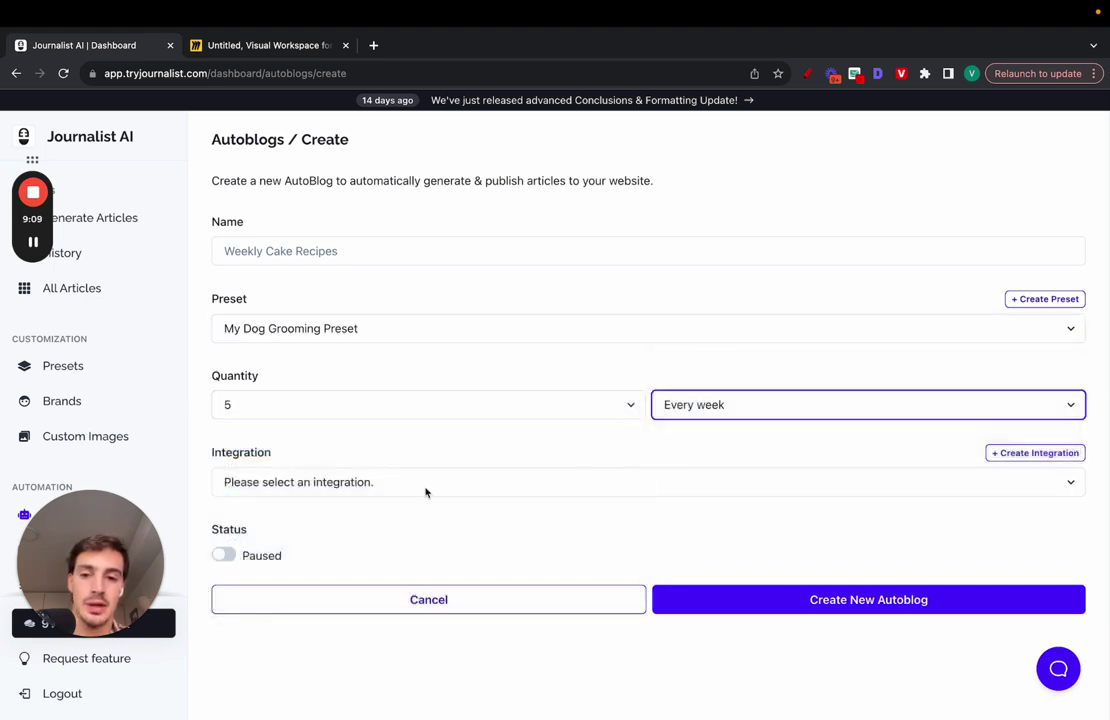
# Choose Curation as the AutoBlog's integration and set its status to Active
pyautogui.click(418, 484)
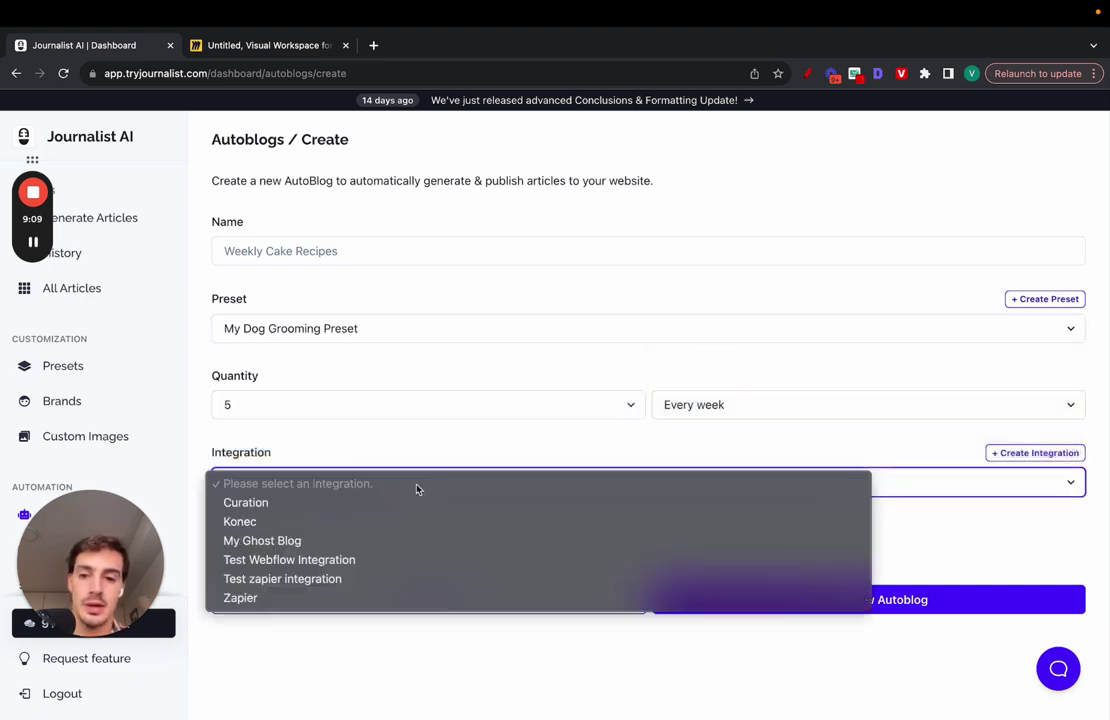
pyautogui.click(289, 506)
pyautogui.click(223, 555)
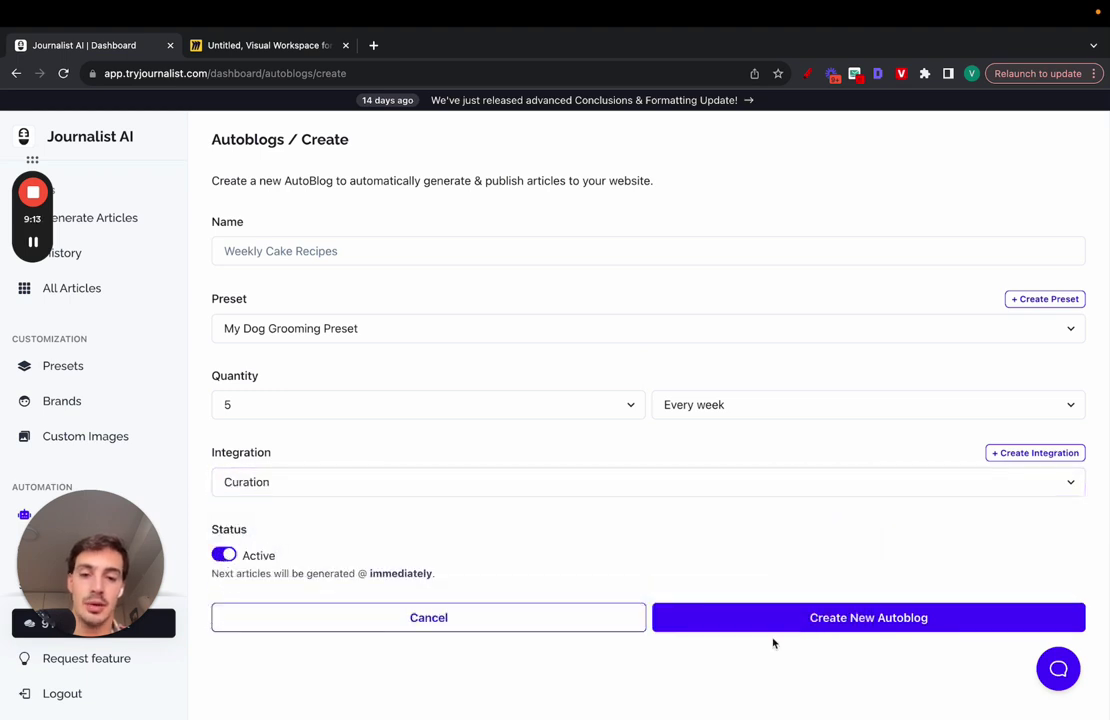
# Open the drawing overlay, underline the Journalist AI name in red and draw a curved arrow from it to a large box
pyautogui.click(808, 73)
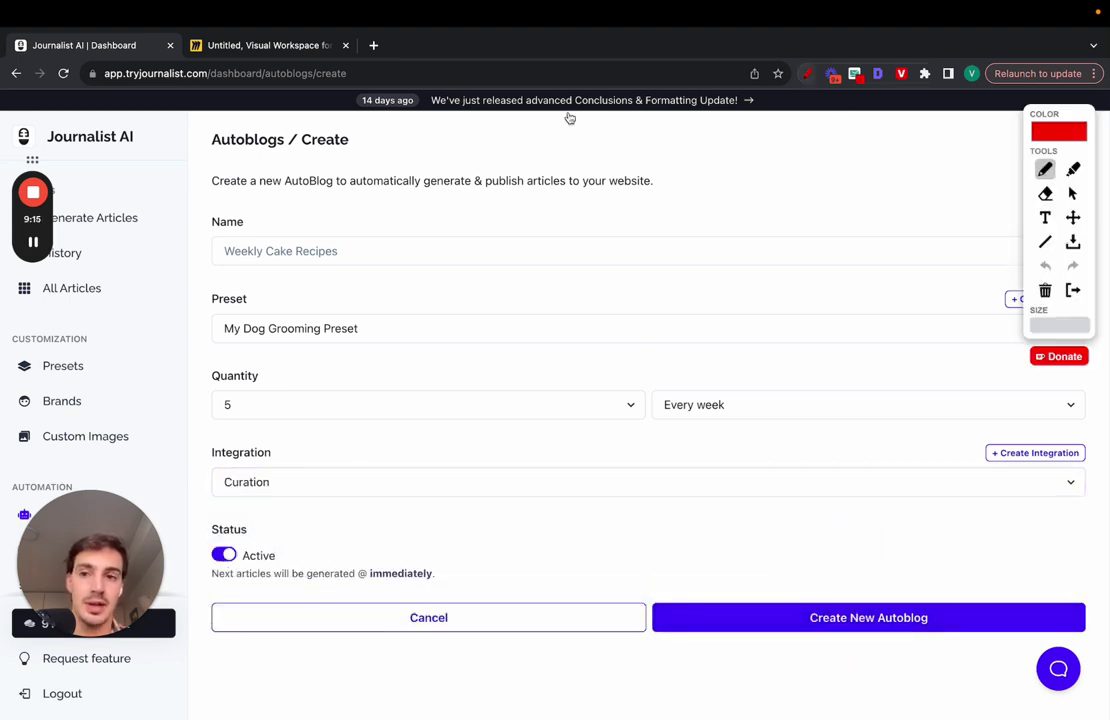
pyautogui.moveTo(66, 150)
pyautogui.mouseDown()
pyautogui.moveTo(119, 150)
pyautogui.moveTo(664, 288)
pyautogui.mouseUp()
pyautogui.moveTo(688, 213)
pyautogui.mouseDown()
pyautogui.moveTo(790, 426)
pyautogui.moveTo(761, 186)
pyautogui.moveTo(658, 195)
pyautogui.mouseUp()
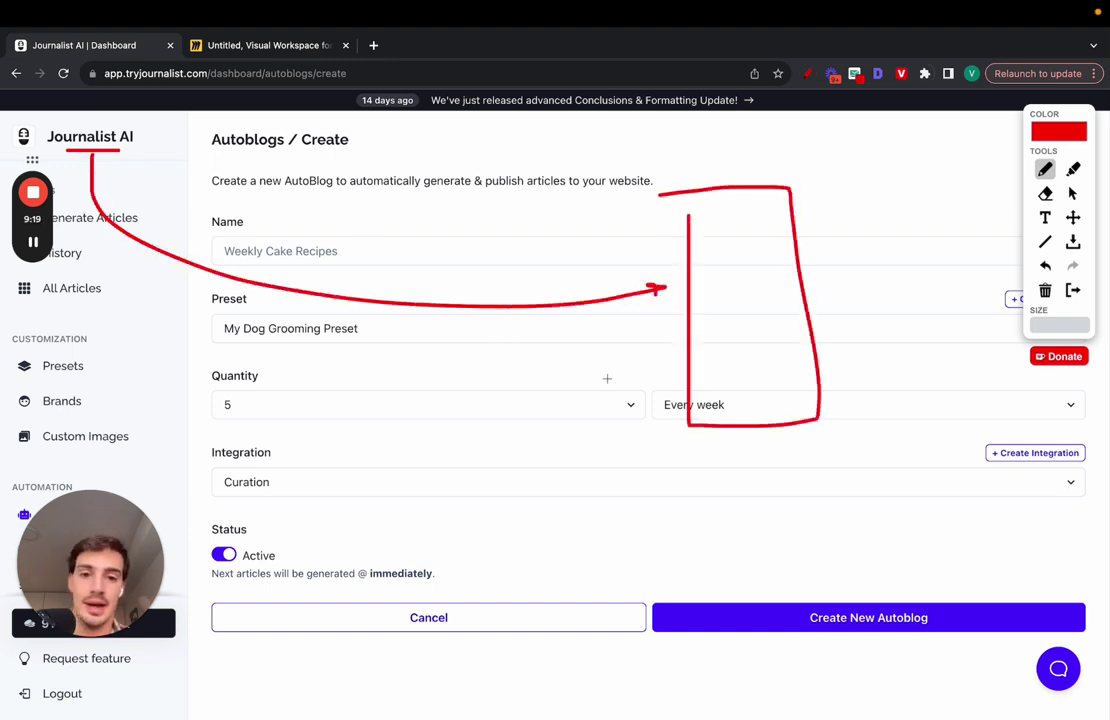
# Write "G + P + I" in red above the curved arrow
pyautogui.moveTo(325, 230)
pyautogui.mouseDown()
pyautogui.moveTo(298, 255)
pyautogui.moveTo(317, 258)
pyautogui.mouseUp()
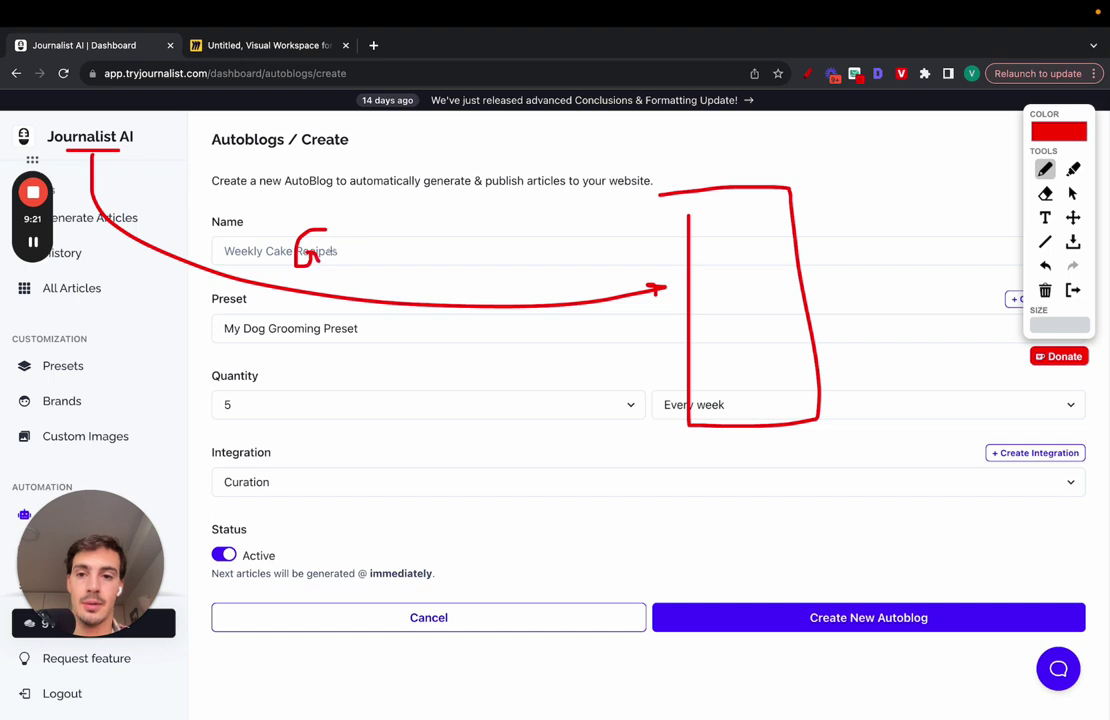
pyautogui.moveTo(384, 241)
pyautogui.mouseDown()
pyautogui.moveTo(362, 242)
pyautogui.moveTo(406, 216)
pyautogui.mouseUp()
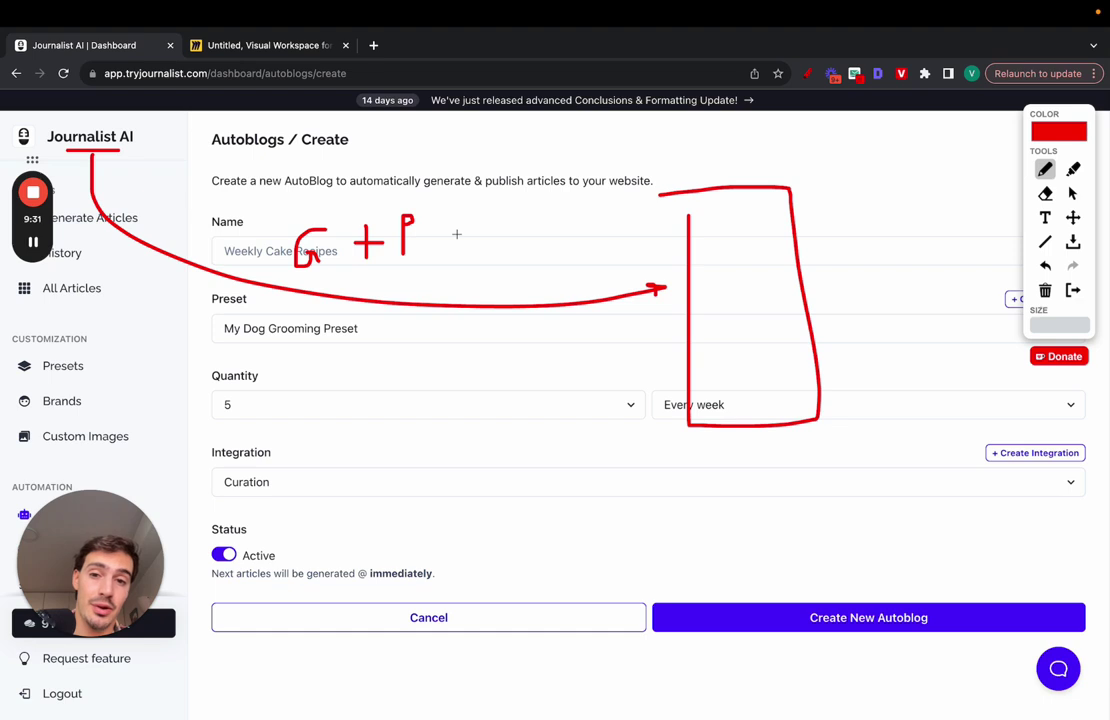
pyautogui.moveTo(448, 238); pyautogui.dragTo(451, 253)
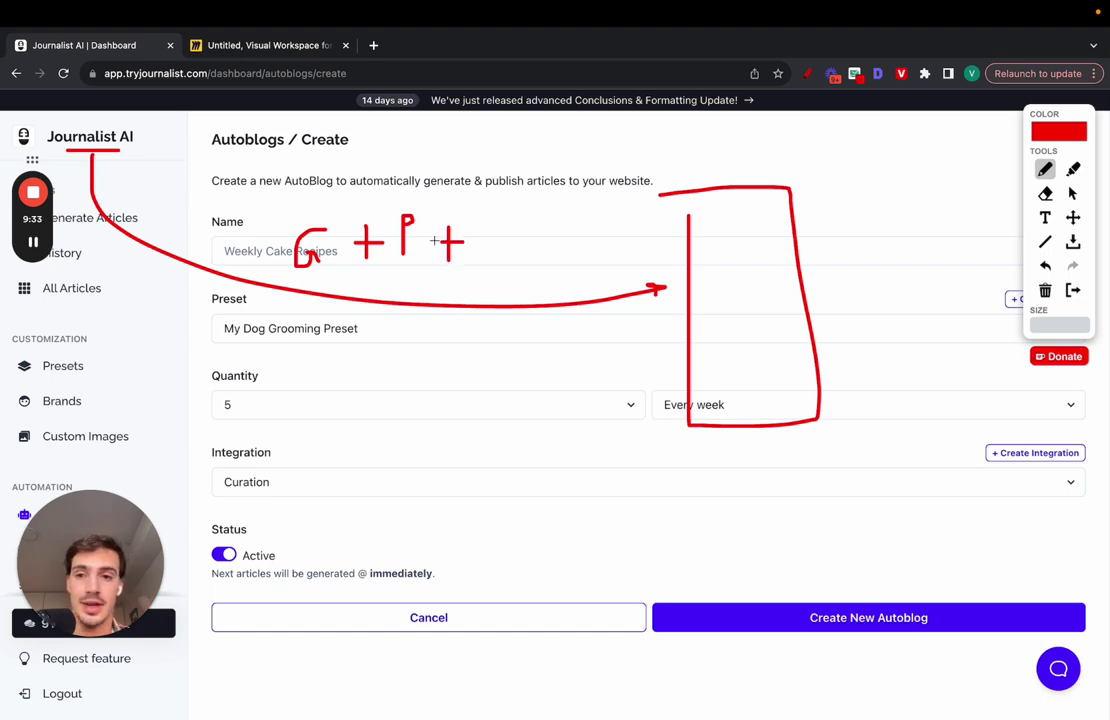
pyautogui.moveTo(480, 226)
pyautogui.mouseDown()
pyautogui.moveTo(527, 226)
pyautogui.moveTo(482, 281)
pyautogui.mouseUp()
# Circle the Indexers entry in red with an arrow pointing to it, and add "K +" in front of the G
pyautogui.moveTo(151, 564)
pyautogui.mouseDown()
pyautogui.moveTo(188, 550)
pyautogui.moveTo(5, 594)
pyautogui.moveTo(88, 598)
pyautogui.mouseUp()
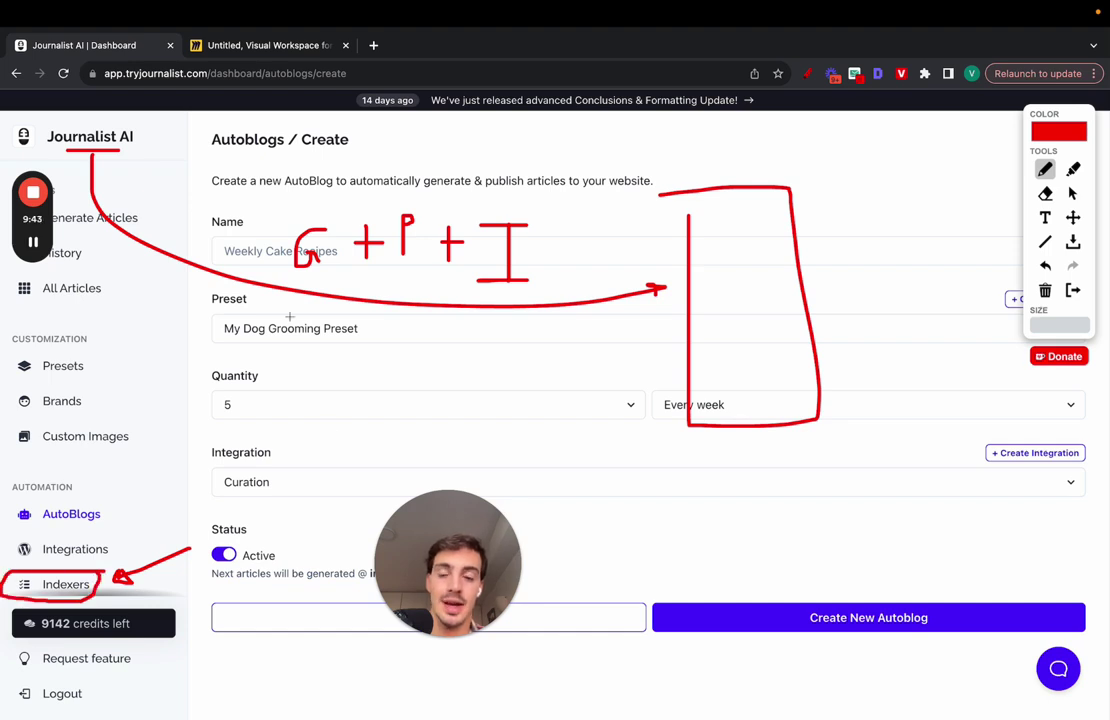
pyautogui.moveTo(272, 229); pyautogui.dragTo(272, 260)
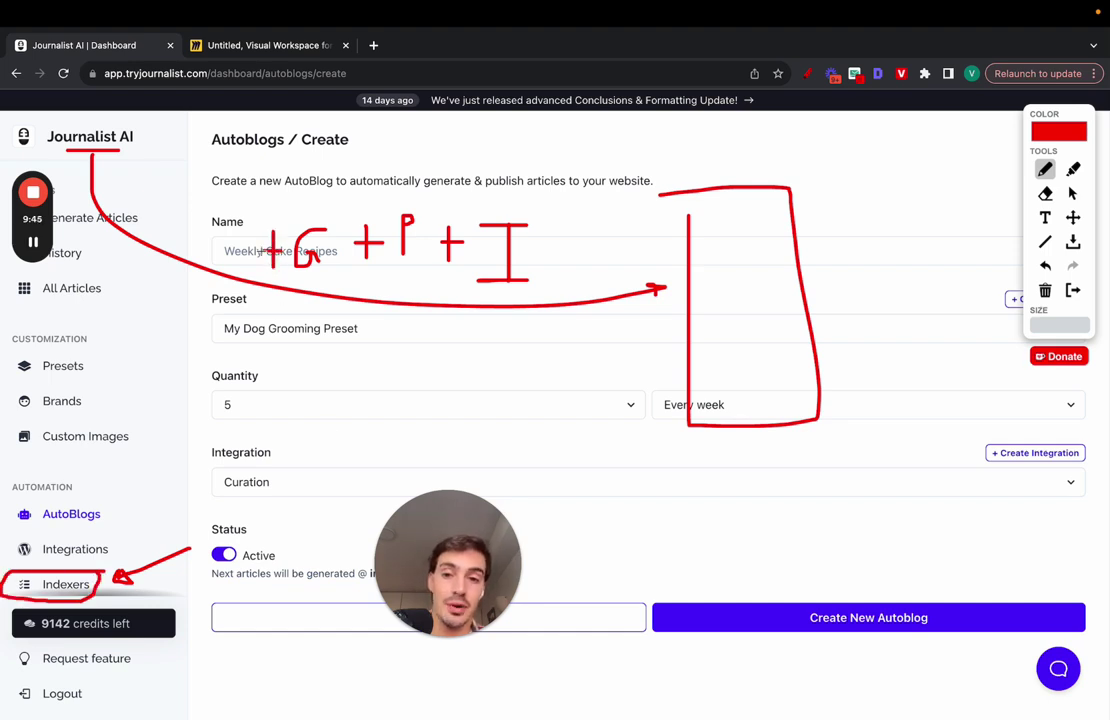
pyautogui.moveTo(225, 208)
pyautogui.mouseDown()
pyautogui.moveTo(223, 251)
pyautogui.moveTo(242, 242)
pyautogui.mouseUp()
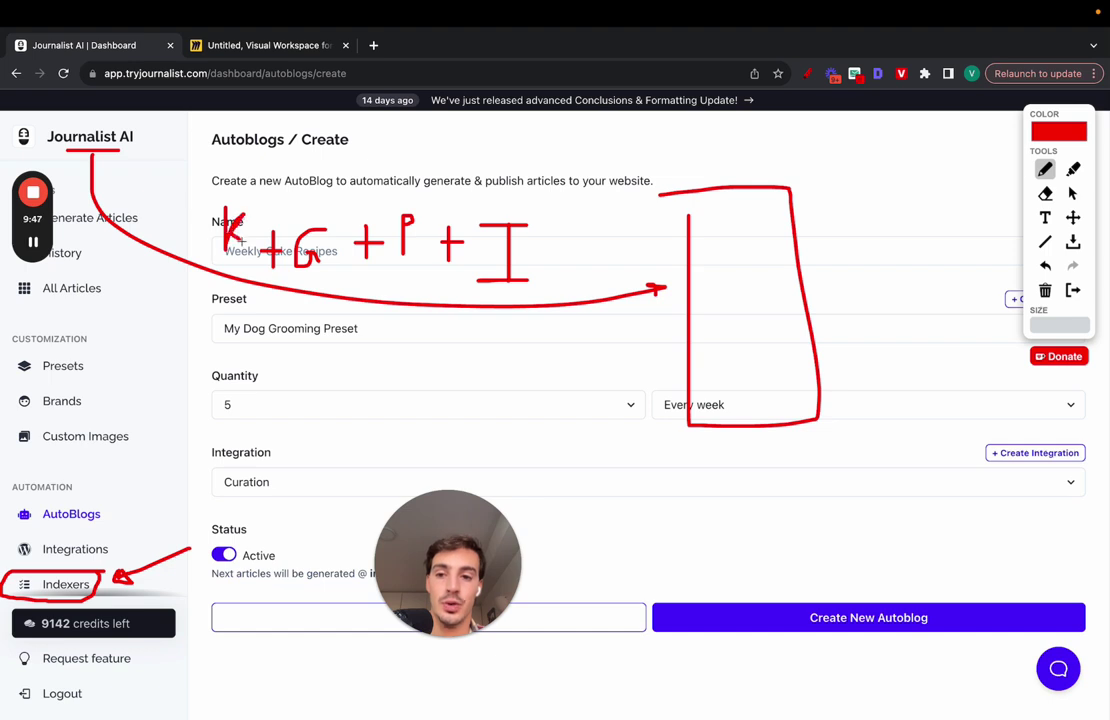
# Mark the Keyword Monitors entry with a short red arrow and close the drawing overlay
pyautogui.click(1073, 193)
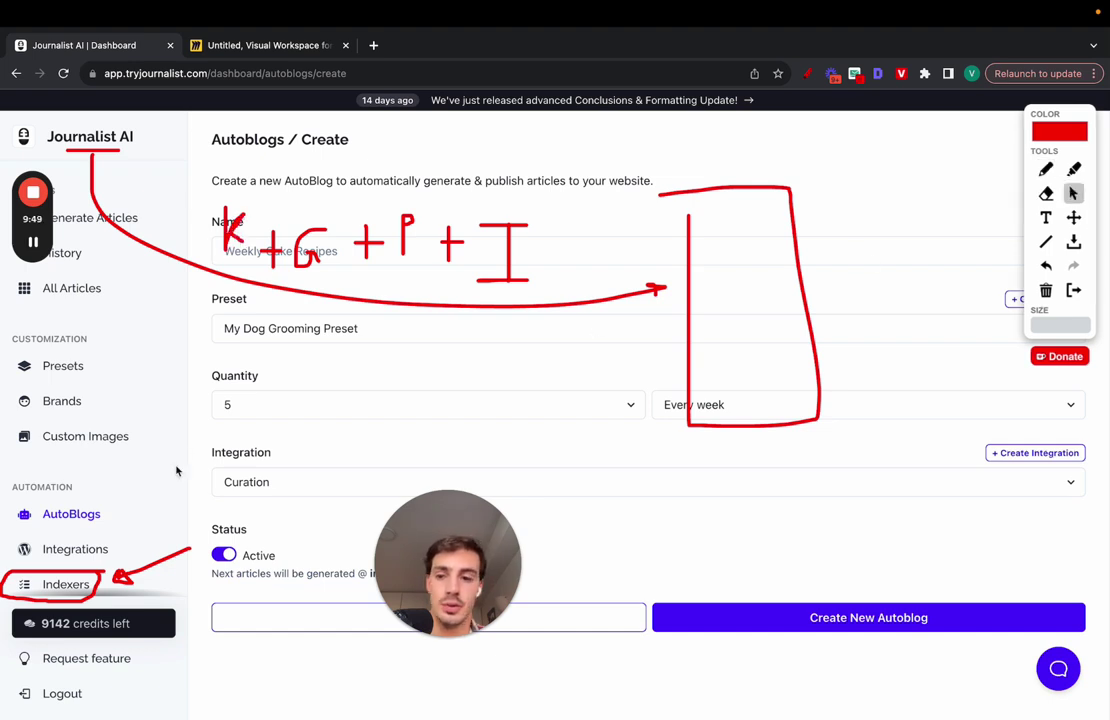
pyautogui.scroll(-5, 100, 432)
pyautogui.click(1045, 169)
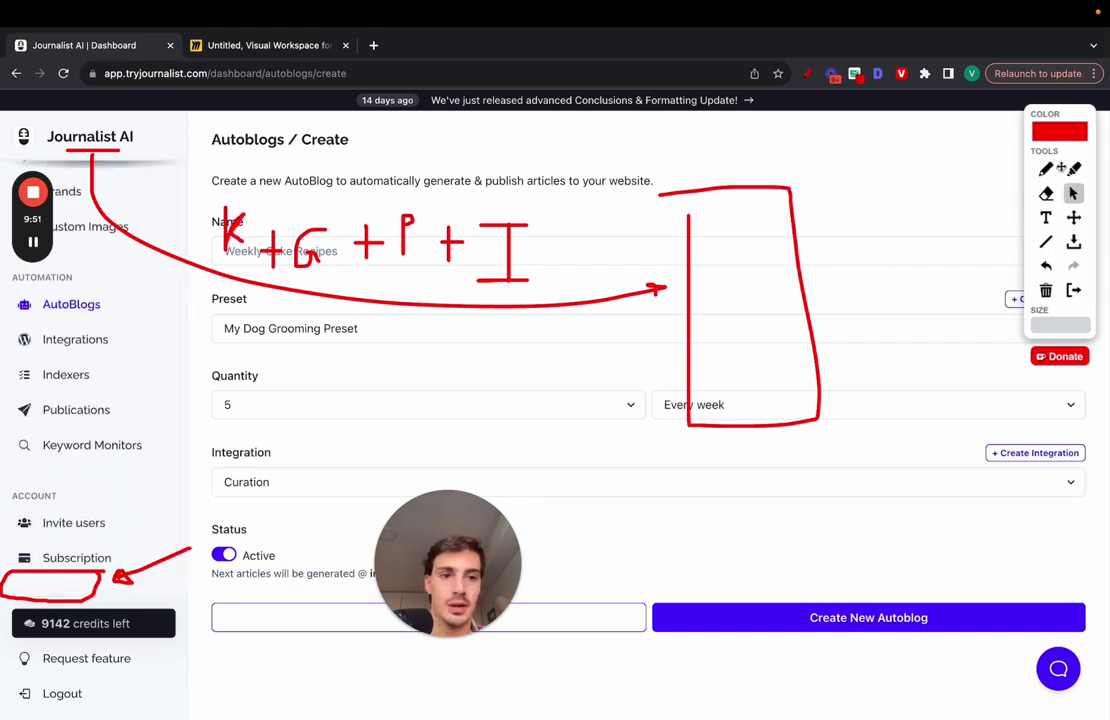
pyautogui.moveTo(198, 446); pyautogui.dragTo(152, 444)
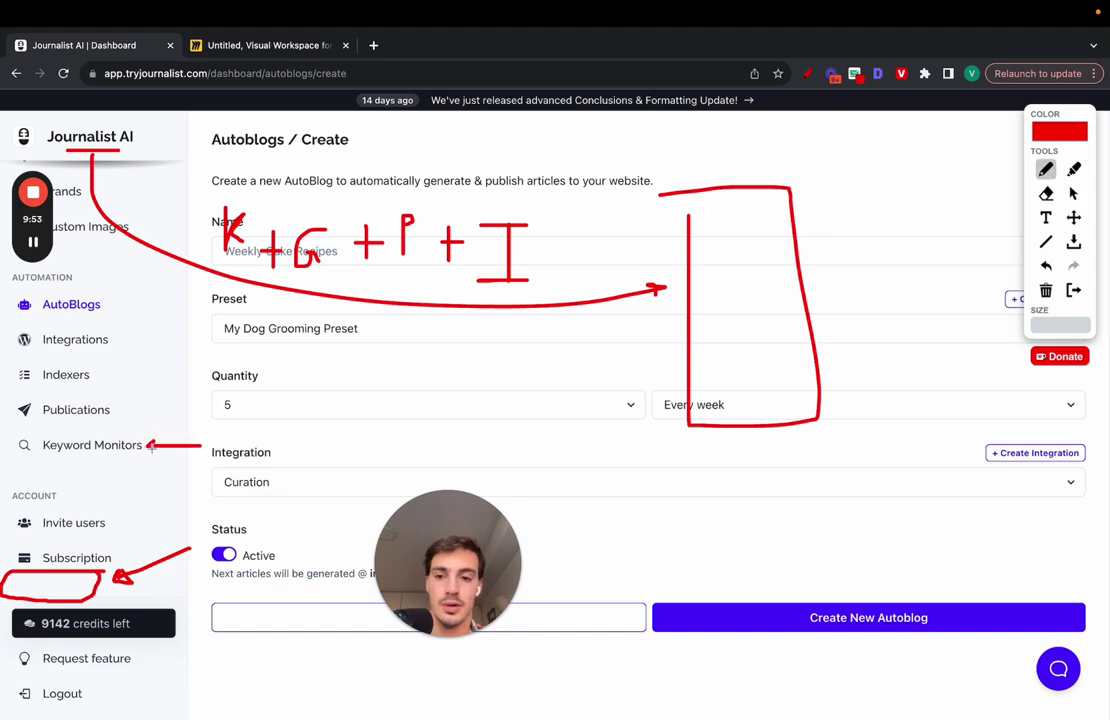
pyautogui.click(1073, 290)
# Open the Gardening Site keyword monitor and examine its settings and last keyword suggestions
pyautogui.click(92, 443)
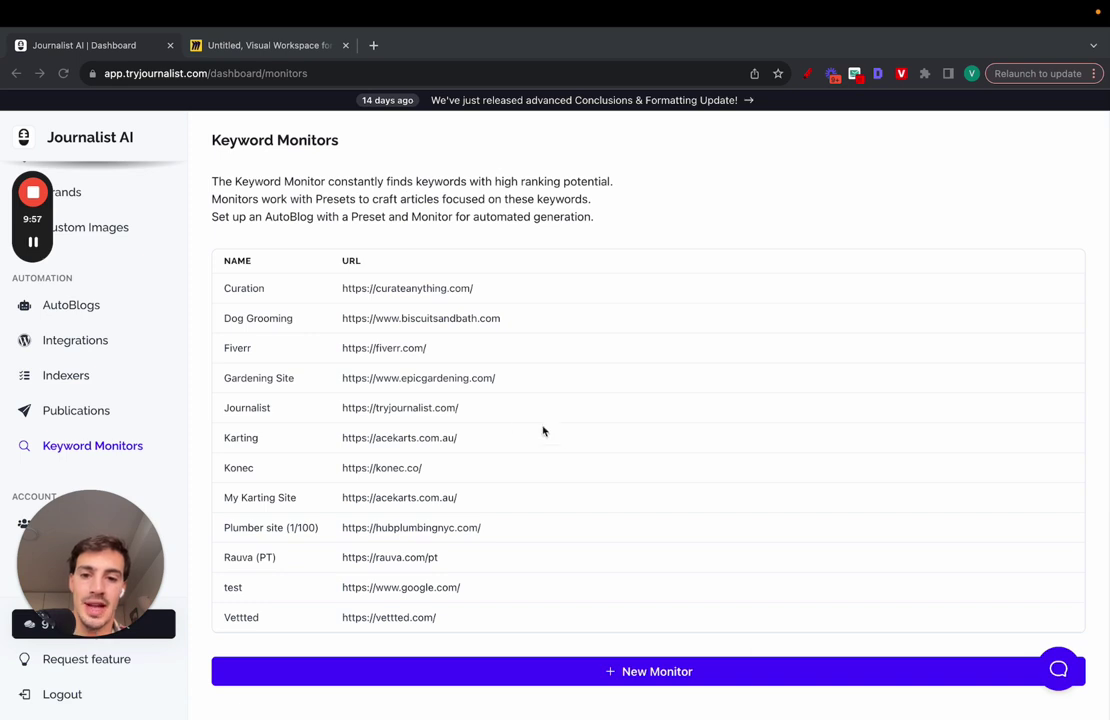
pyautogui.click(485, 380)
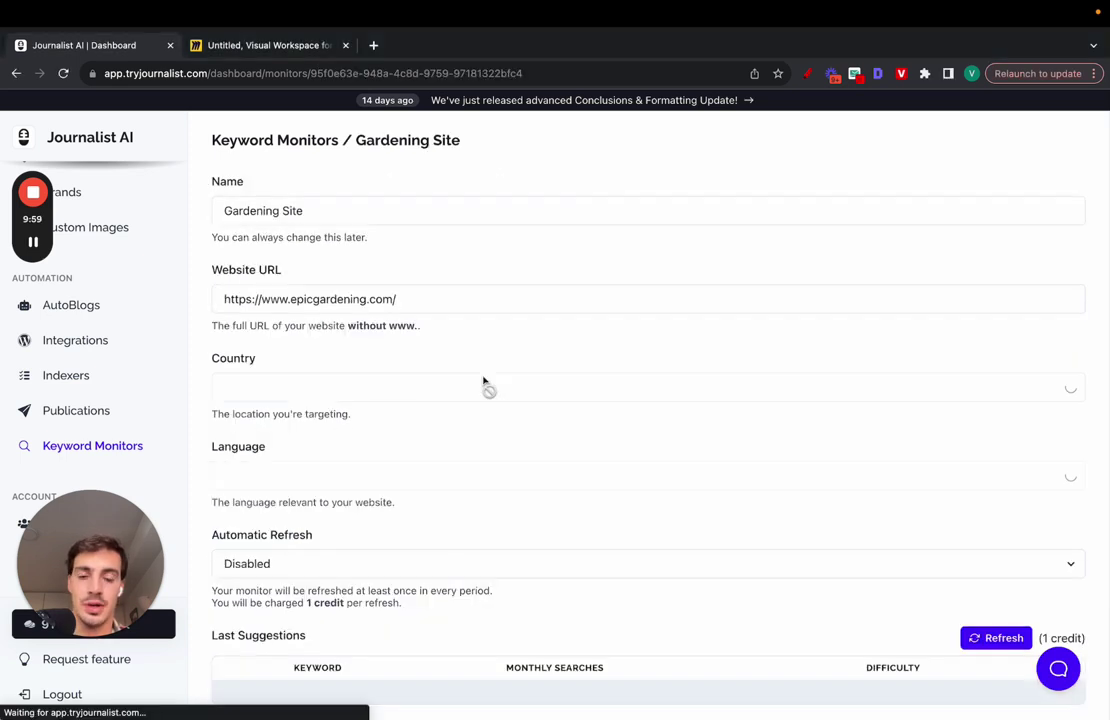
pyautogui.scroll(-3, 300, 260)
pyautogui.scroll(-5, 335, 318)
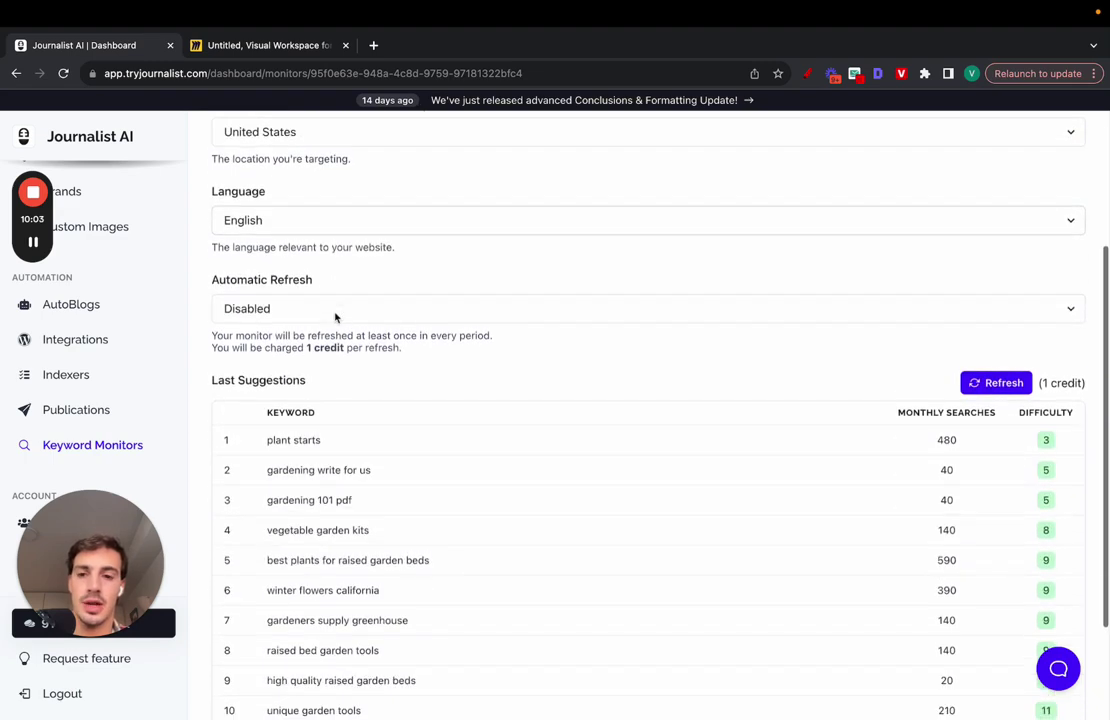
# Examine the Gardening Site monitor's last keyword suggestions, including their monthly searches and difficulty scores
pyautogui.scroll(-15, 756, 443)
pyautogui.scroll(12, 756, 443)
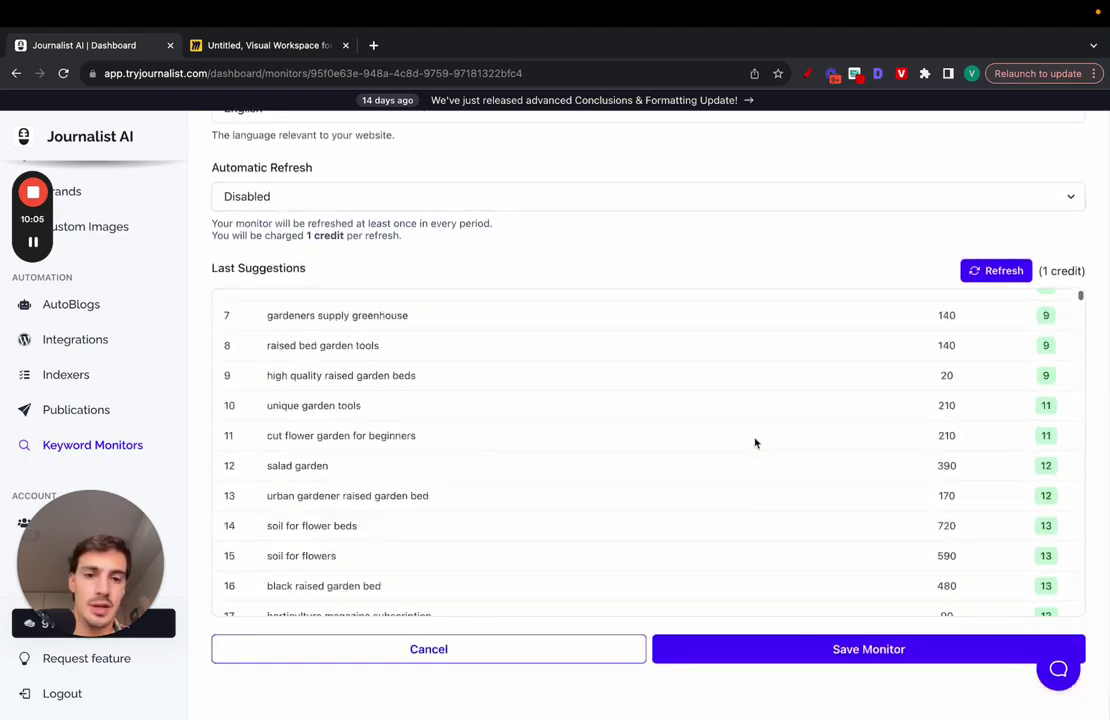
pyautogui.scroll(-5, 1048, 318)
pyautogui.scroll(5, 1048, 318)
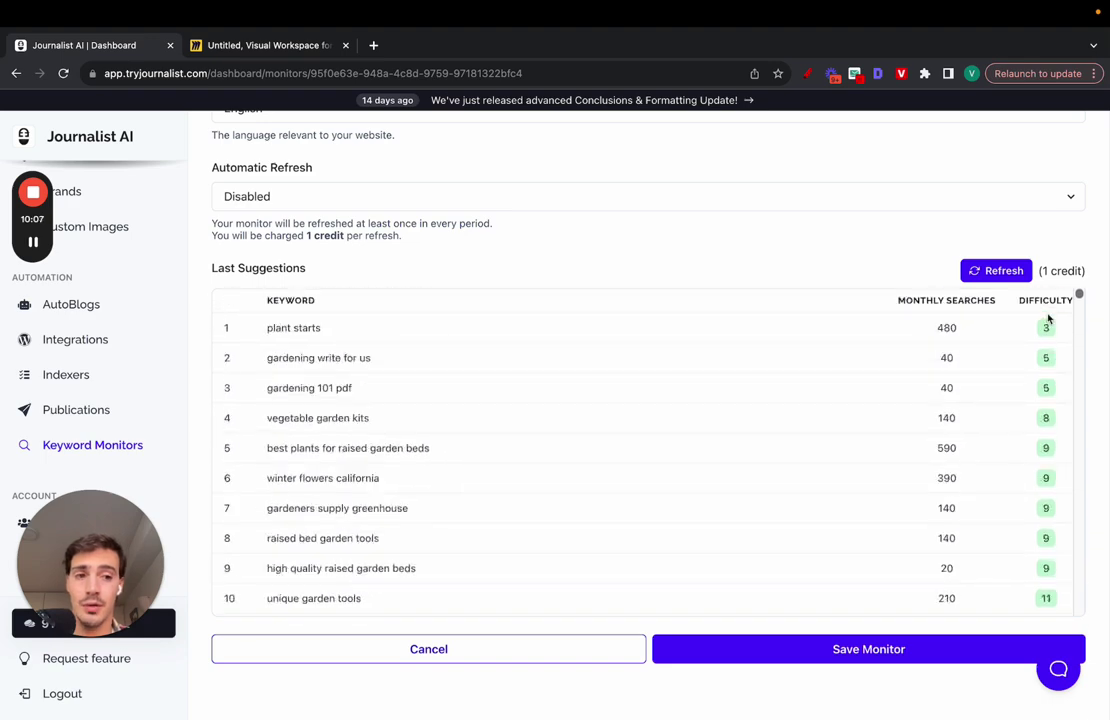
pyautogui.moveTo(924, 330); pyautogui.dragTo(970, 554)
pyautogui.scroll(-4, 970, 554)
pyautogui.scroll(6, 667, 389)
# Look at the Automatic Refresh options of the Gardening Site monitor without changing the setting
pyautogui.click(550, 297)
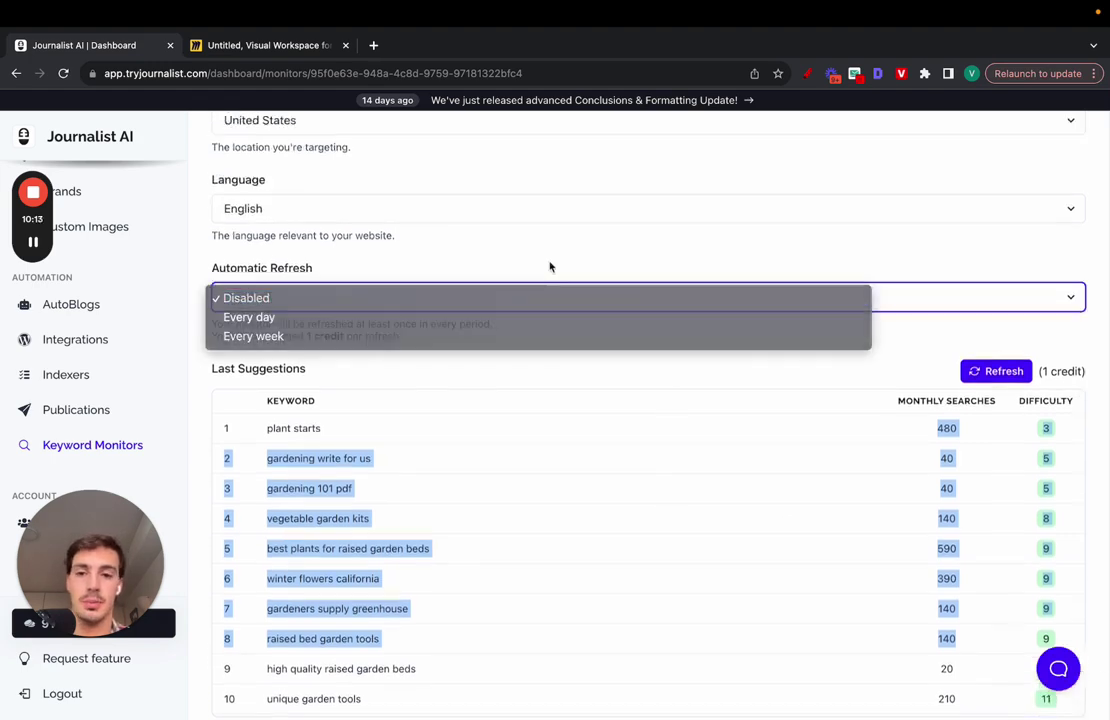
pyautogui.click(549, 267)
pyautogui.scroll(5, 550, 266)
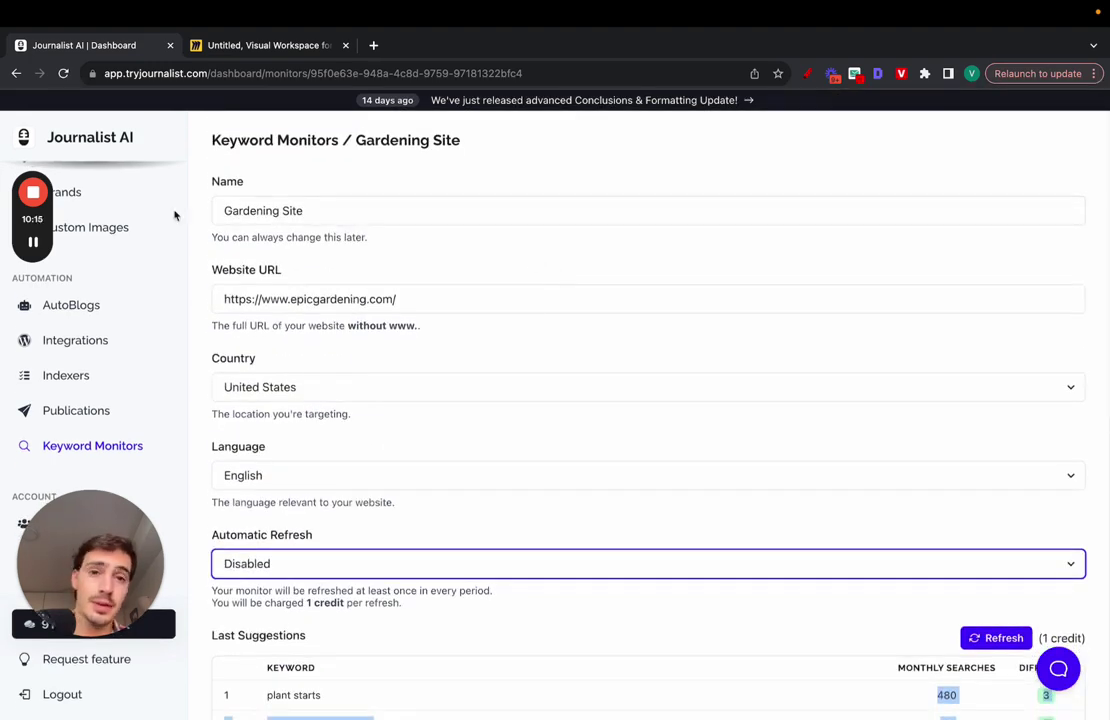
# Open the Poker and Casino Games batch from the article history and view its generated articles
pyautogui.scroll(3, 162, 297)
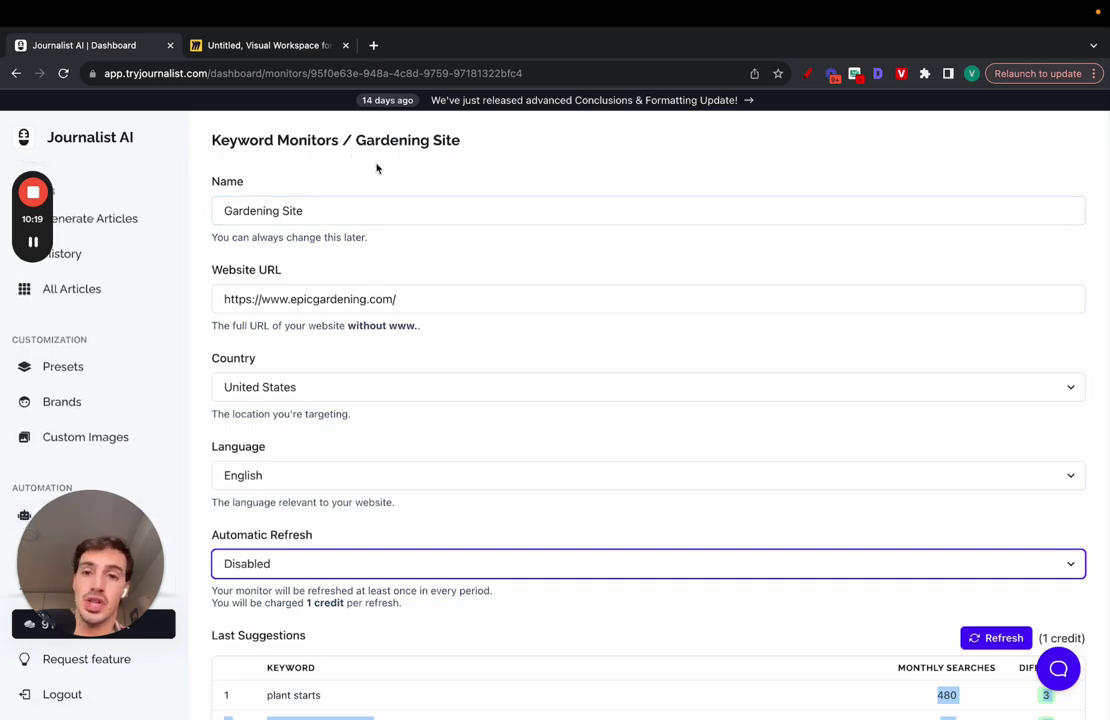
pyautogui.click(110, 256)
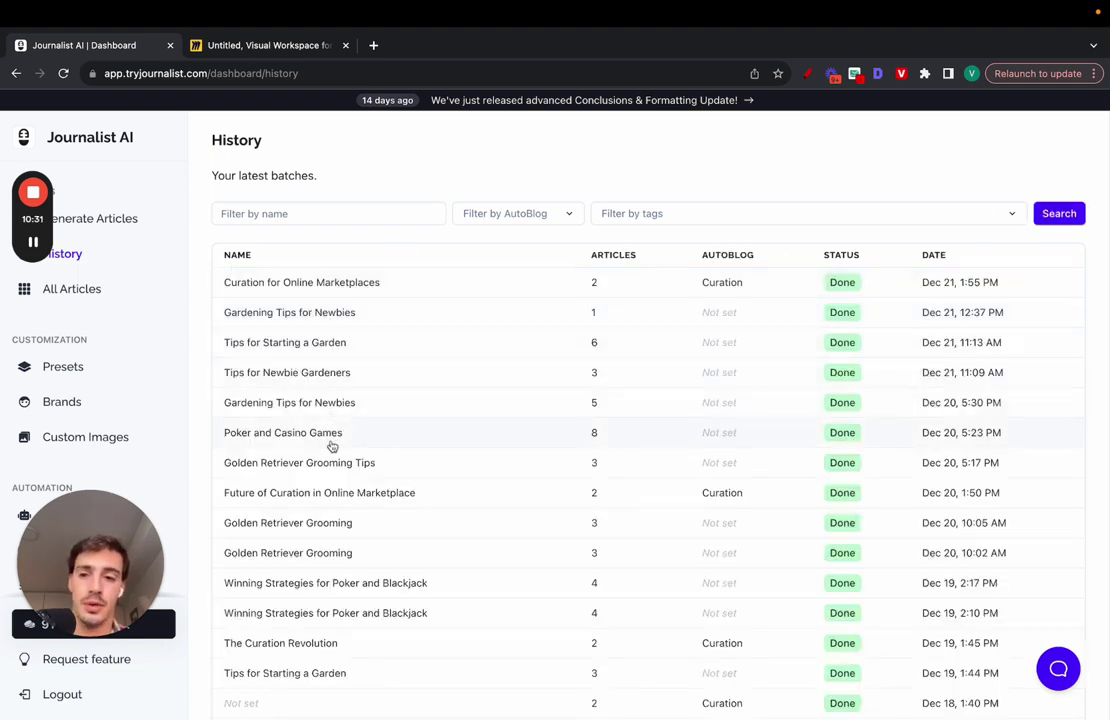
pyautogui.click(391, 444)
pyautogui.click(982, 430)
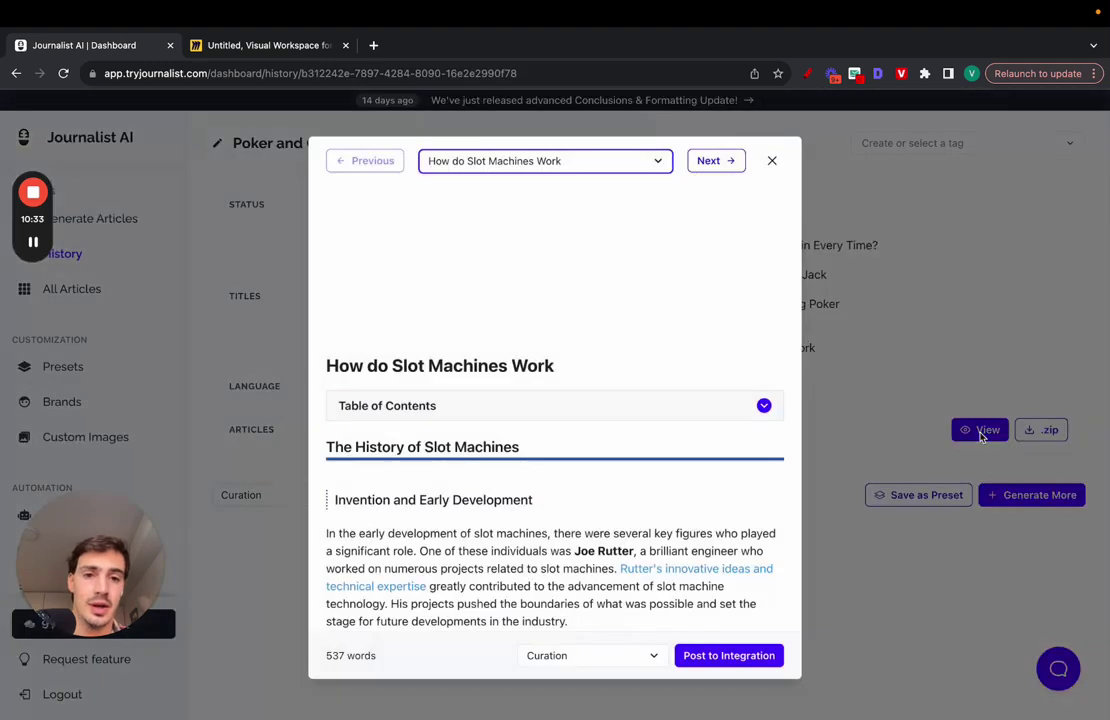
# Browse the batch's articles through How to Win at Poker, close the preview, and highlight the tryjournalist domain in the page address
pyautogui.click(705, 162)
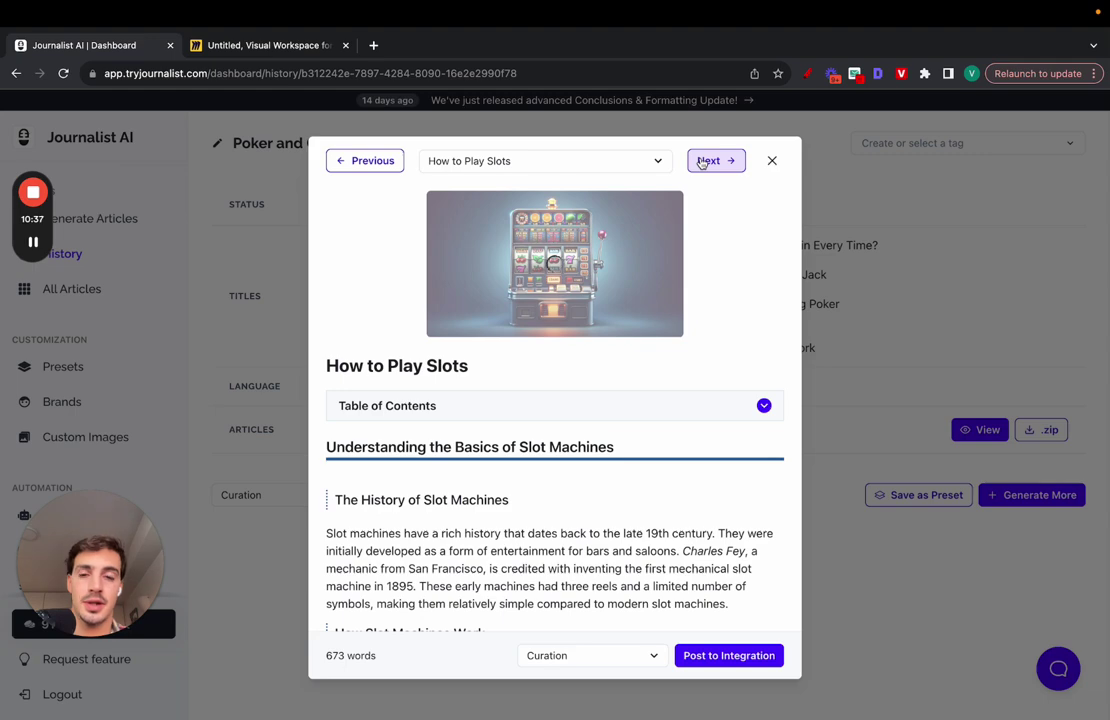
pyautogui.click(705, 162)
pyautogui.click(769, 164)
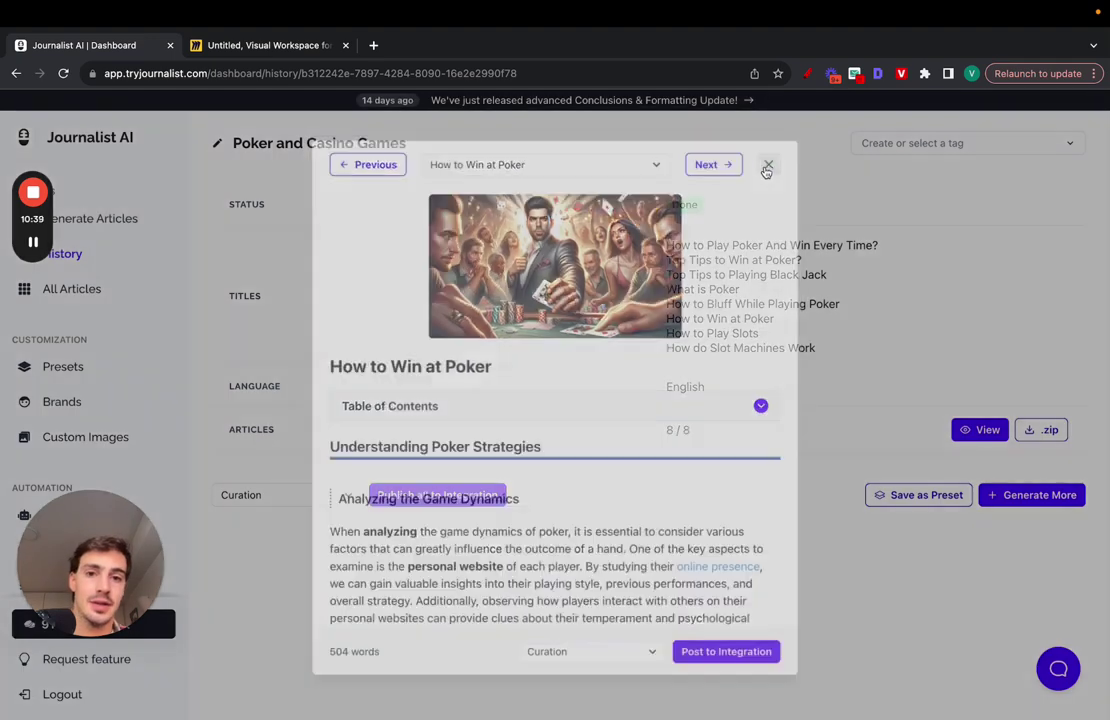
pyautogui.doubleClick(140, 75)
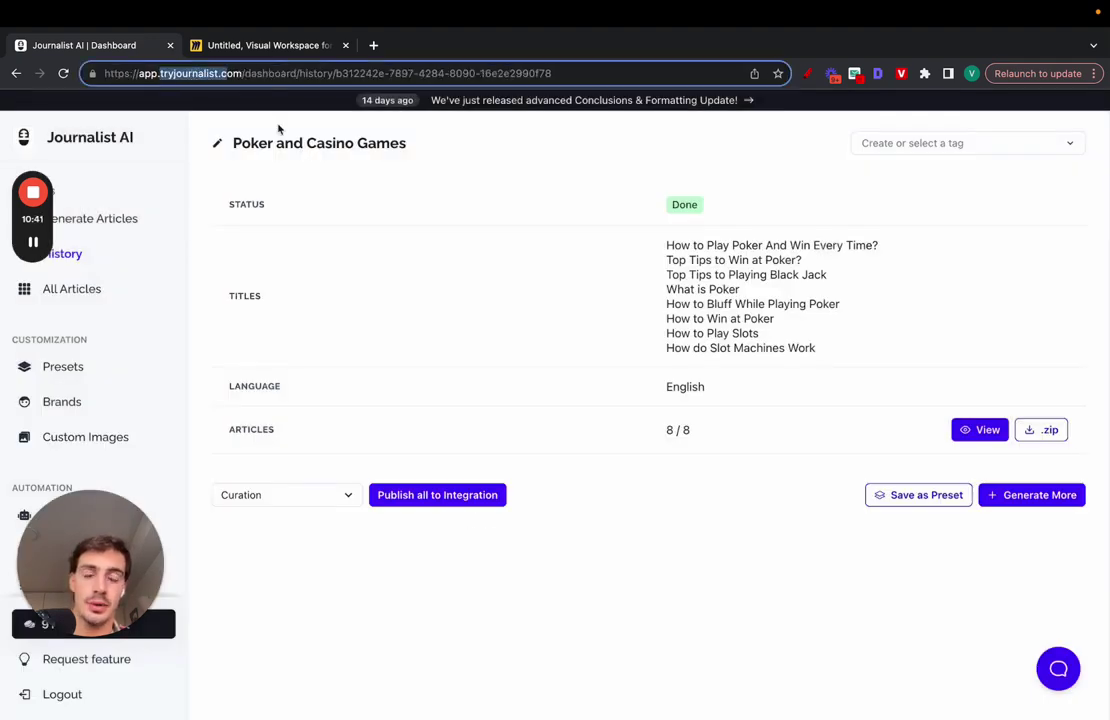